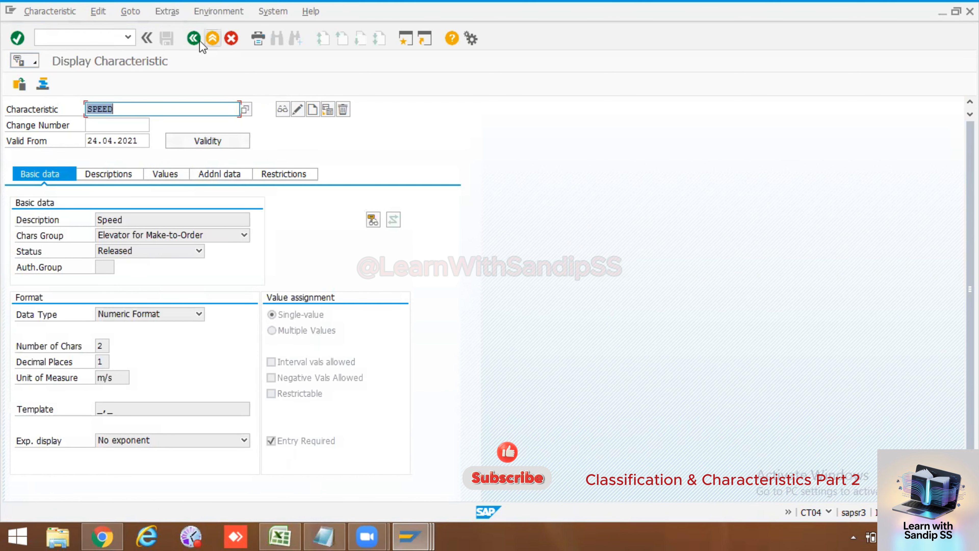
Step: Leave the SPEED characteristic display and reopen Characteristics under the Classes master data
left_click(212, 37)
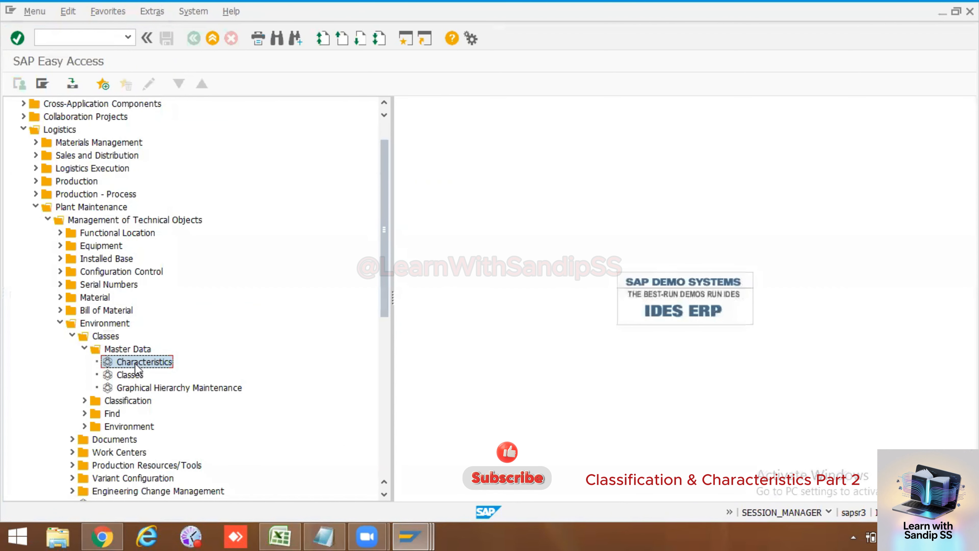
double_click(135, 363)
left_click(120, 105)
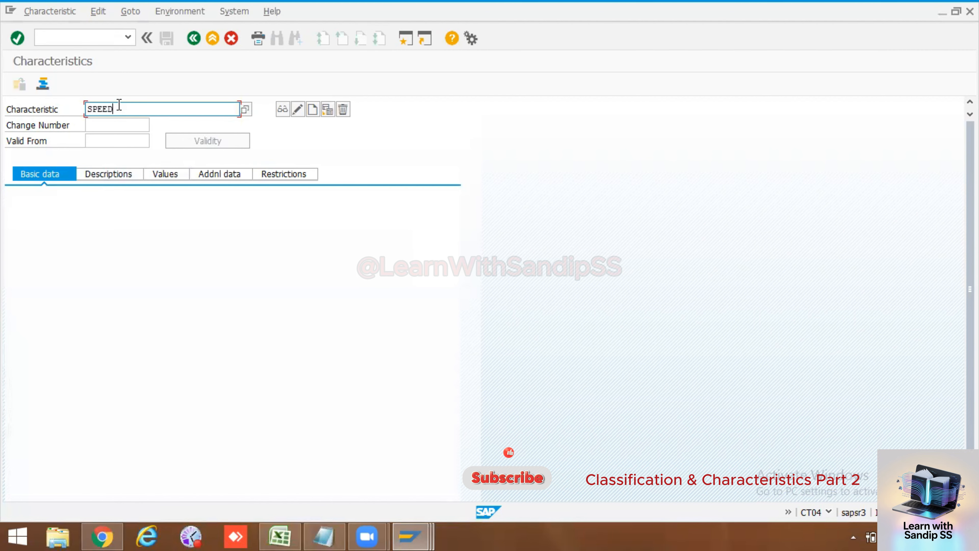
Step: Start creating a new characteristic named SPEED_IN_RPM
type("_In_Rpm")
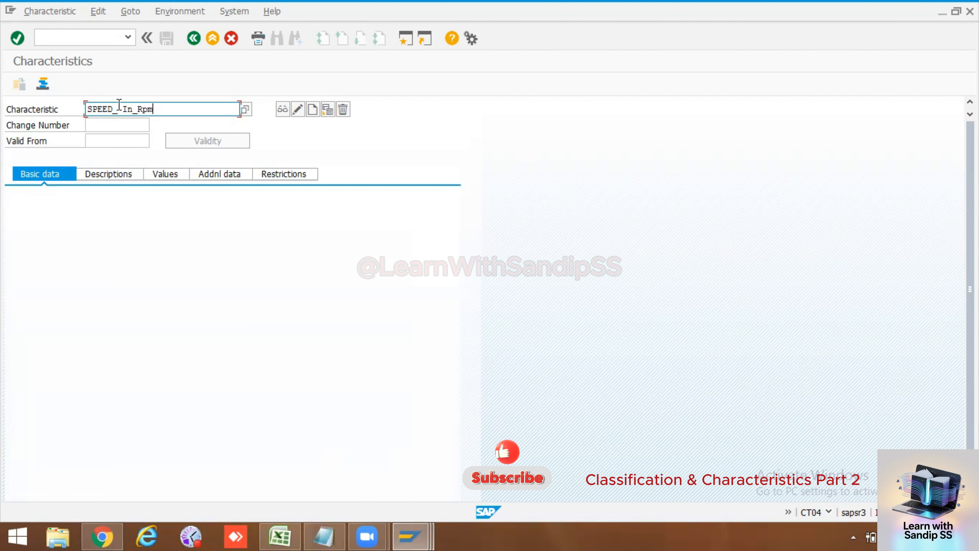
key("Return")
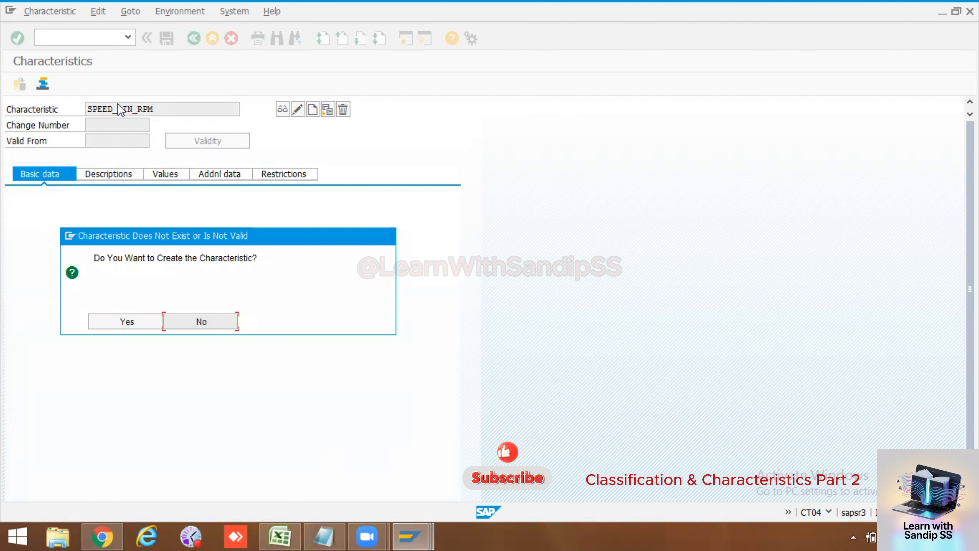
key("Return")
key("ctrl+c")
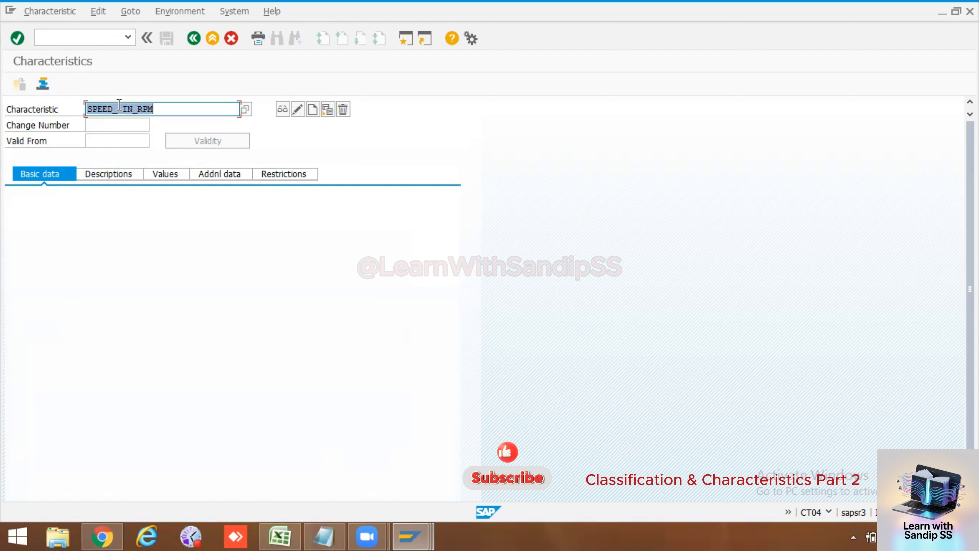
key("Return")
key("Return")
left_click(313, 110)
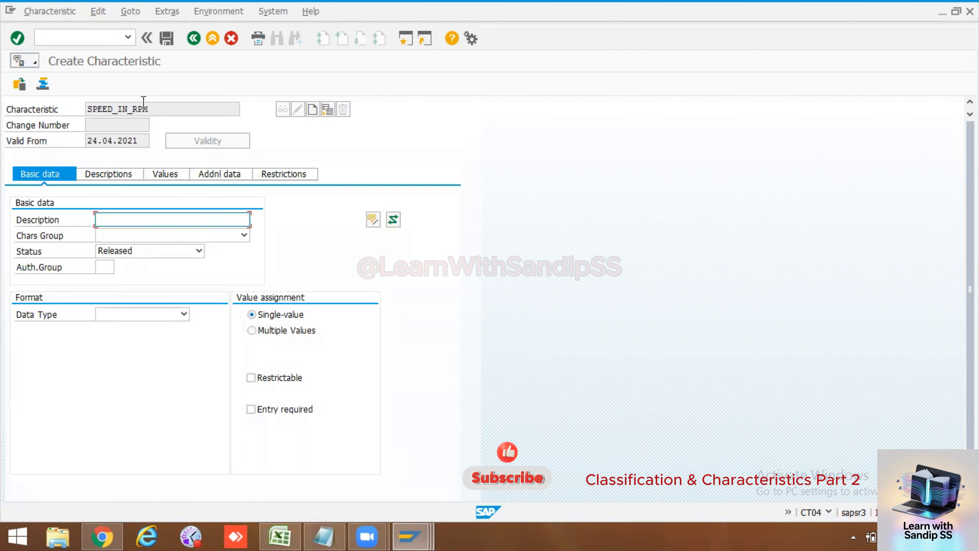
Step: Copy the characteristic name SPEED_IN_RPM into its description
left_click_drag(151, 109, 89, 101)
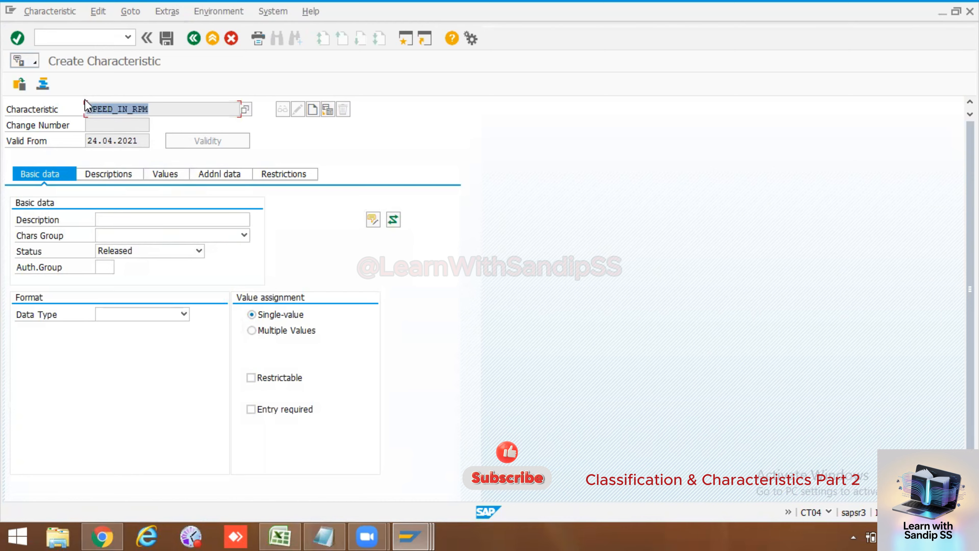
left_click(88, 102)
left_click(179, 220)
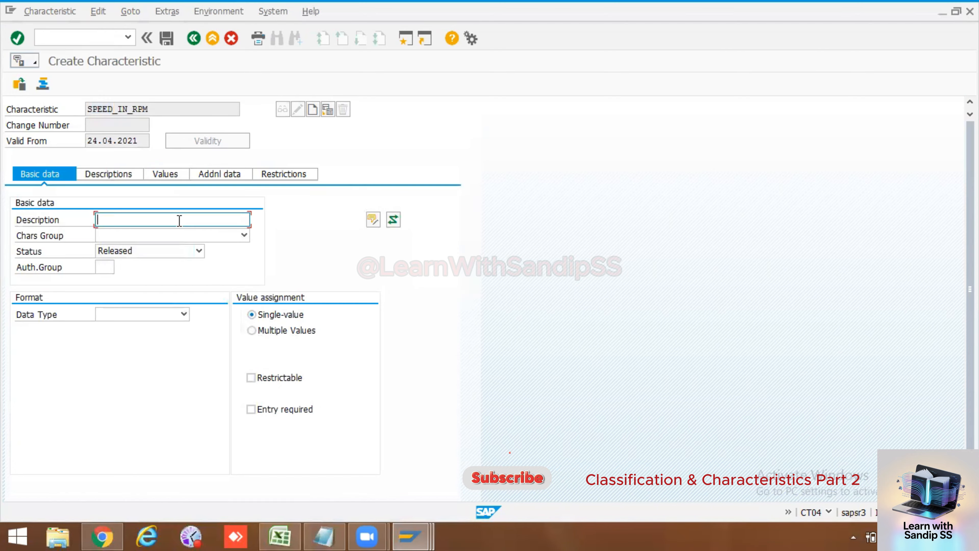
key("ctrl+v")
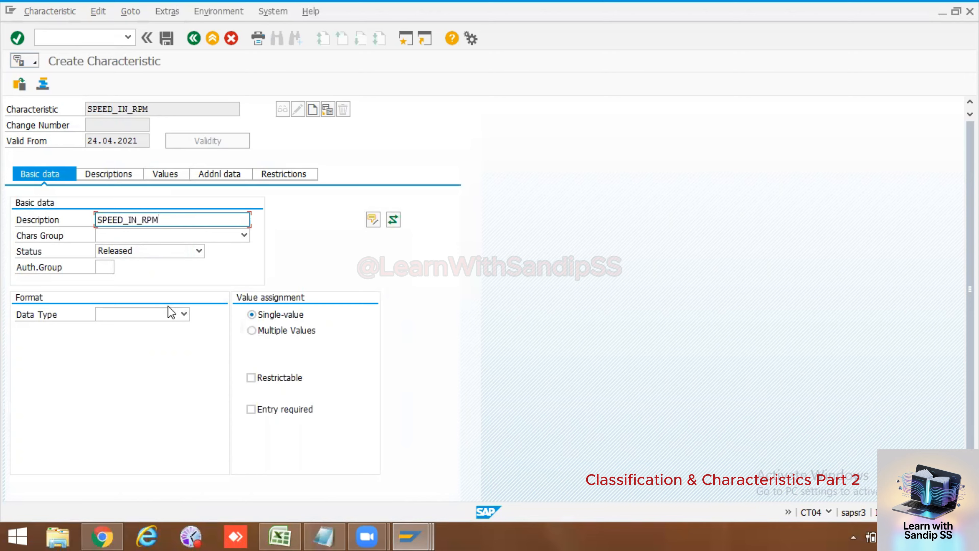
Step: Set the data type to Numeric Format with 4 characters and 1 decimal place
left_click(184, 315)
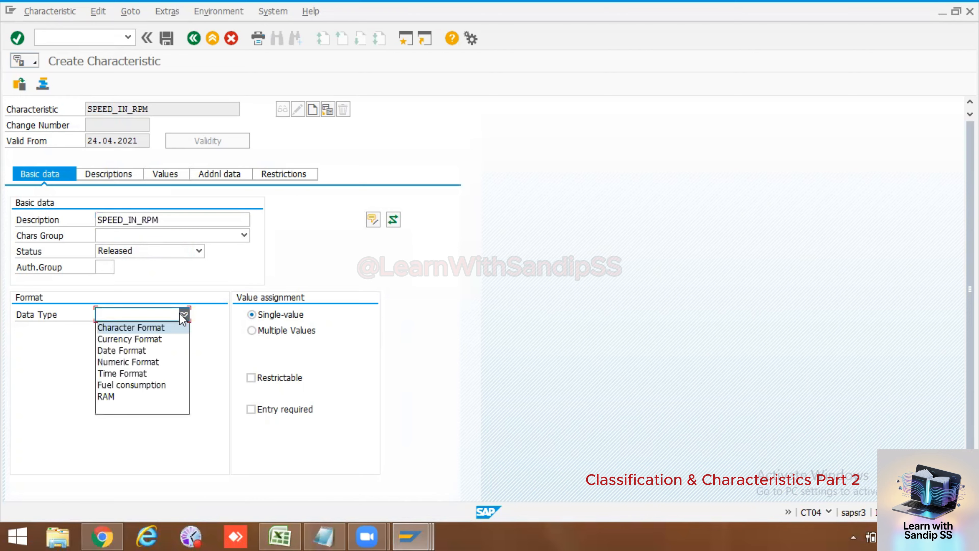
left_click(145, 362)
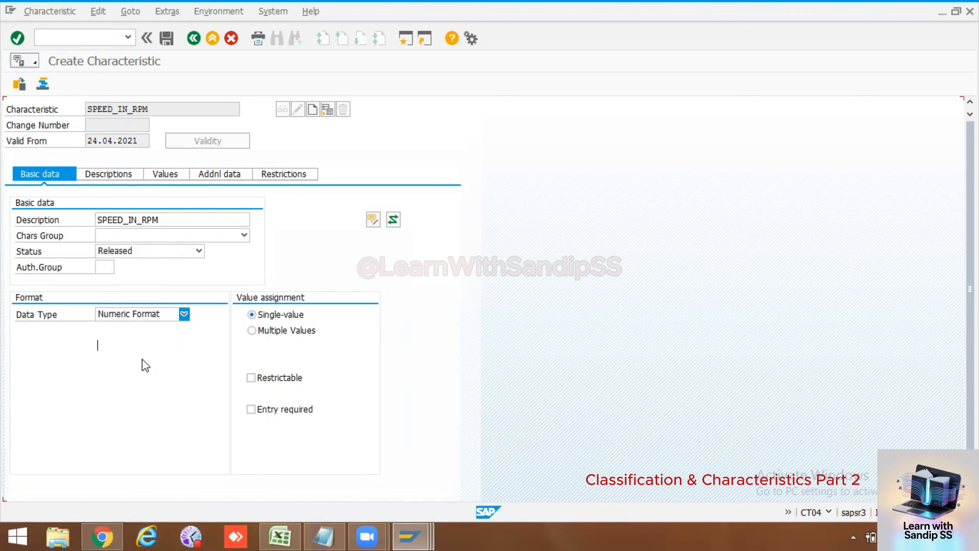
type("4")
left_click(102, 362)
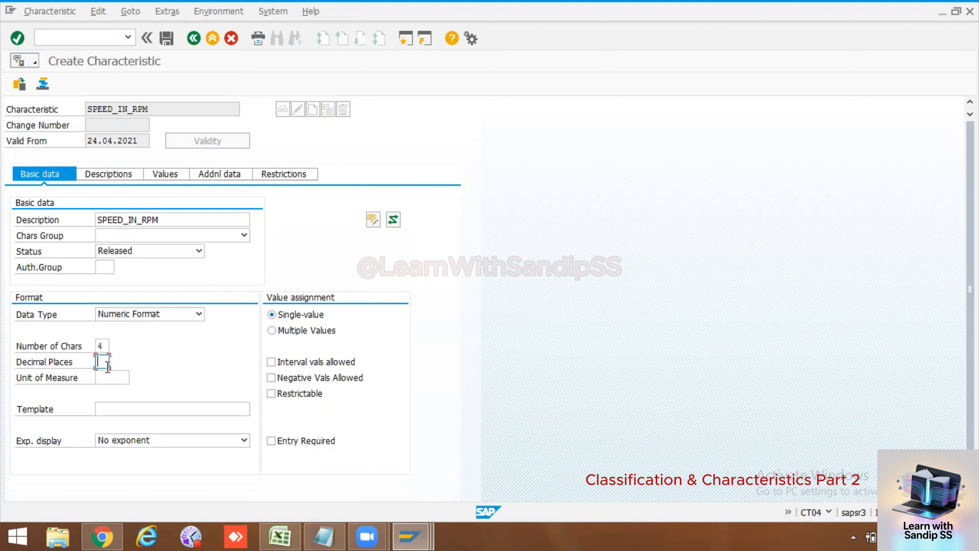
Step: Look through the available units of measure for one that suits speed in RPM, and close the list without choosing
left_click(104, 374)
left_click(113, 378)
left_click(133, 379)
scroll(69, 328, "down", 8)
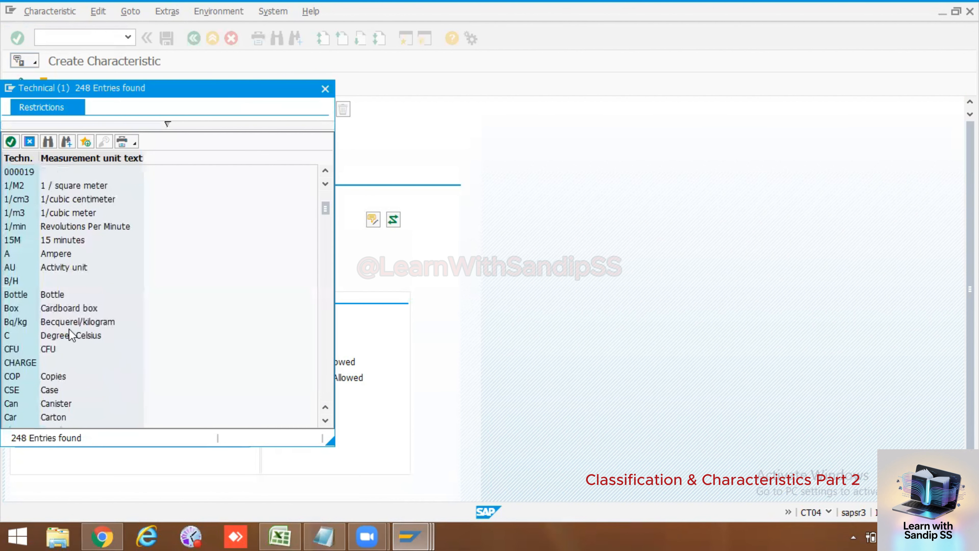
scroll(69, 329, "down", 15)
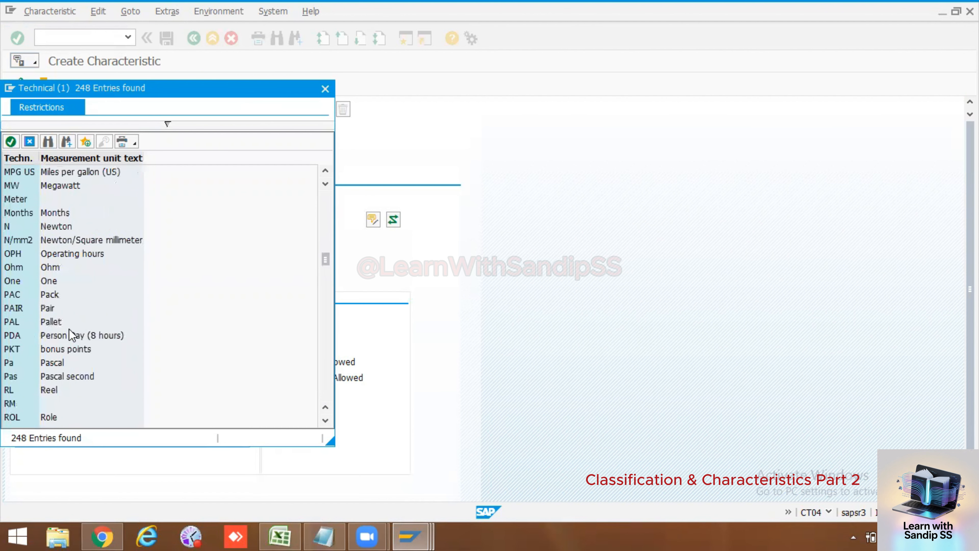
scroll(70, 334, "down", 1)
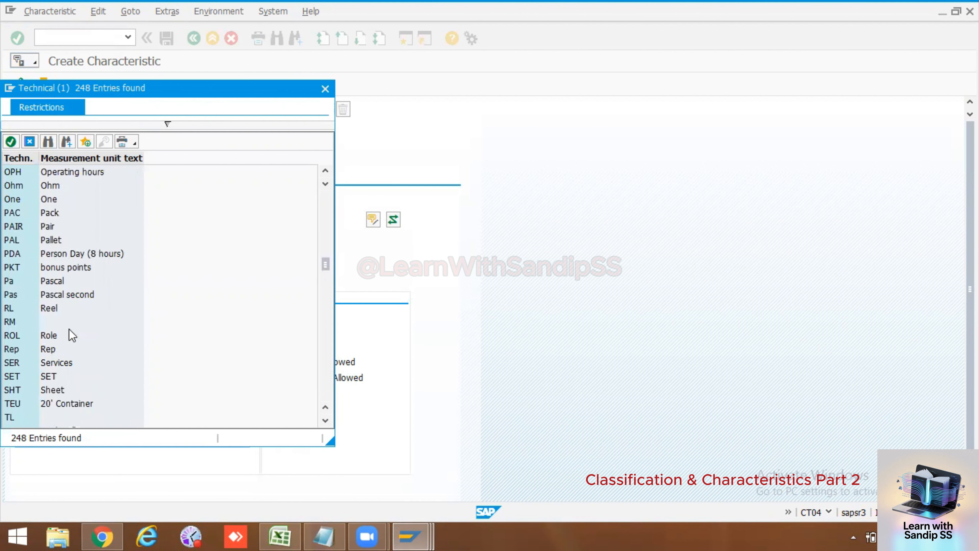
scroll(70, 329, "down", 4)
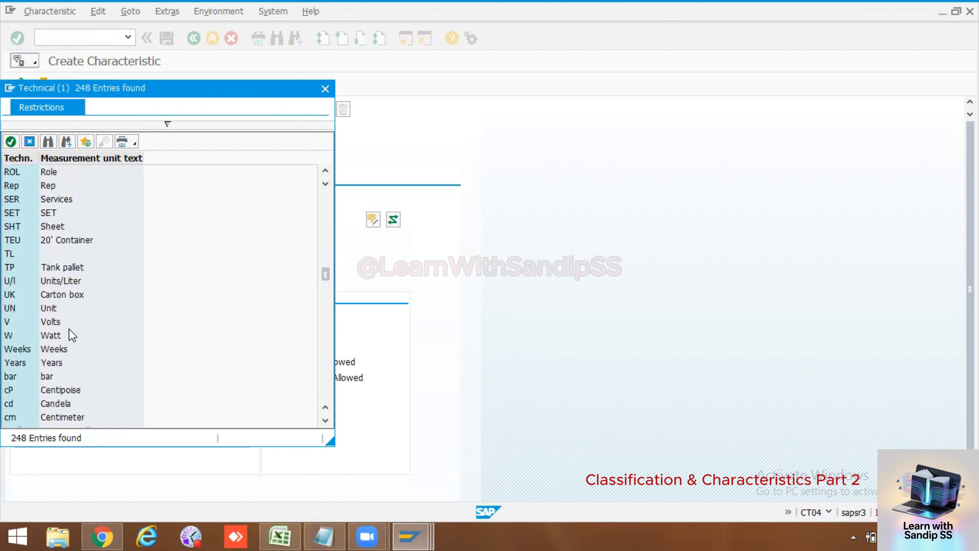
scroll(70, 329, "up", 15)
scroll(70, 329, "up", 20)
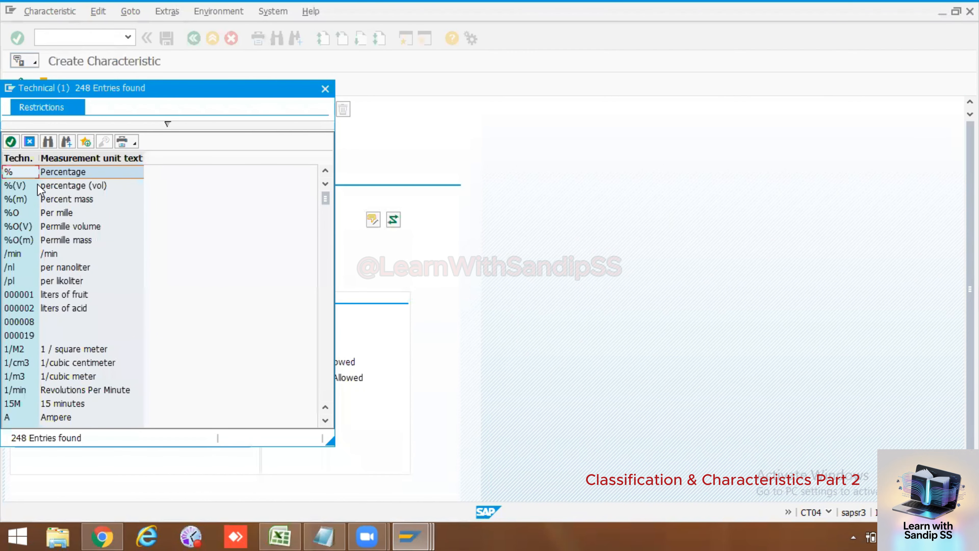
scroll(42, 189, "down", 20)
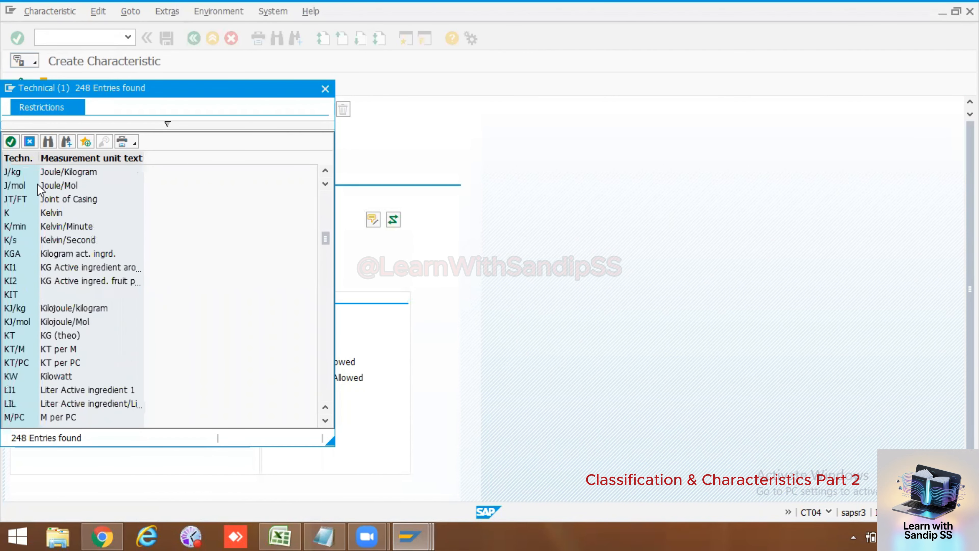
scroll(41, 189, "down", 15)
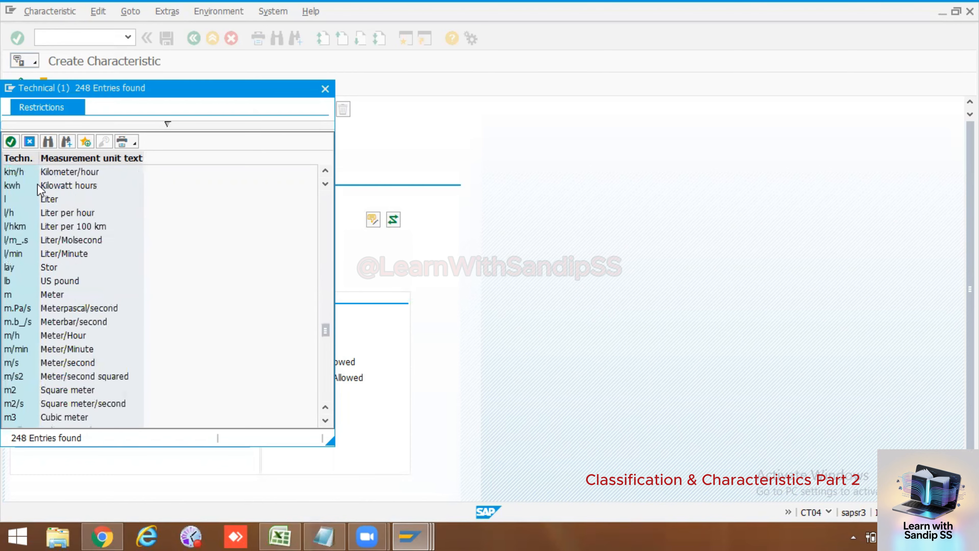
scroll(41, 189, "up", 8)
scroll(41, 189, "up", 2)
scroll(42, 189, "down", 16)
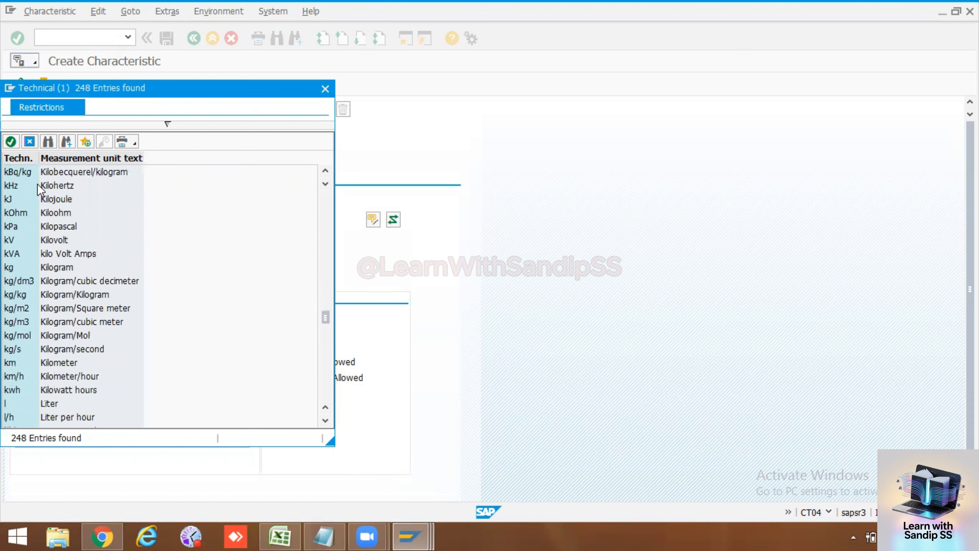
scroll(41, 189, "down", 17)
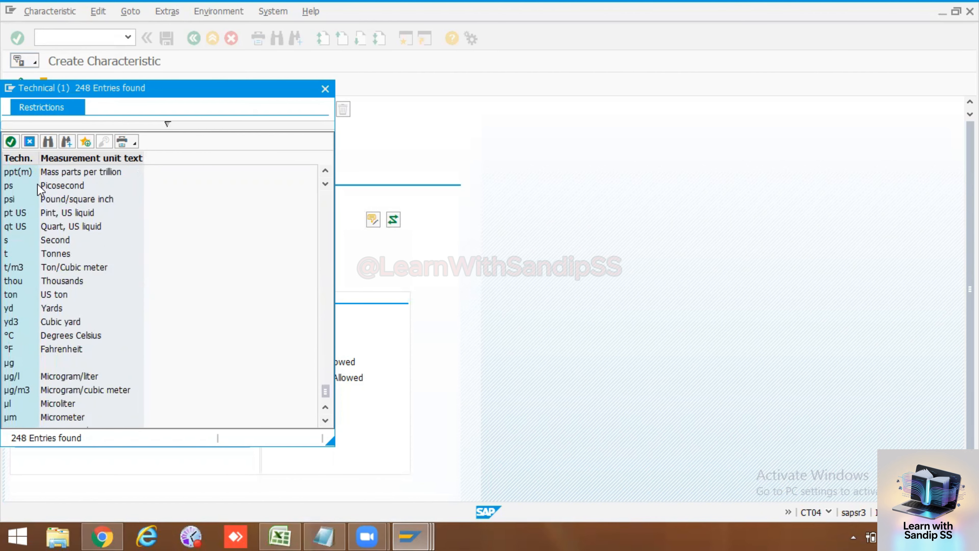
scroll(42, 189, "down", 1)
scroll(41, 189, "up", 4)
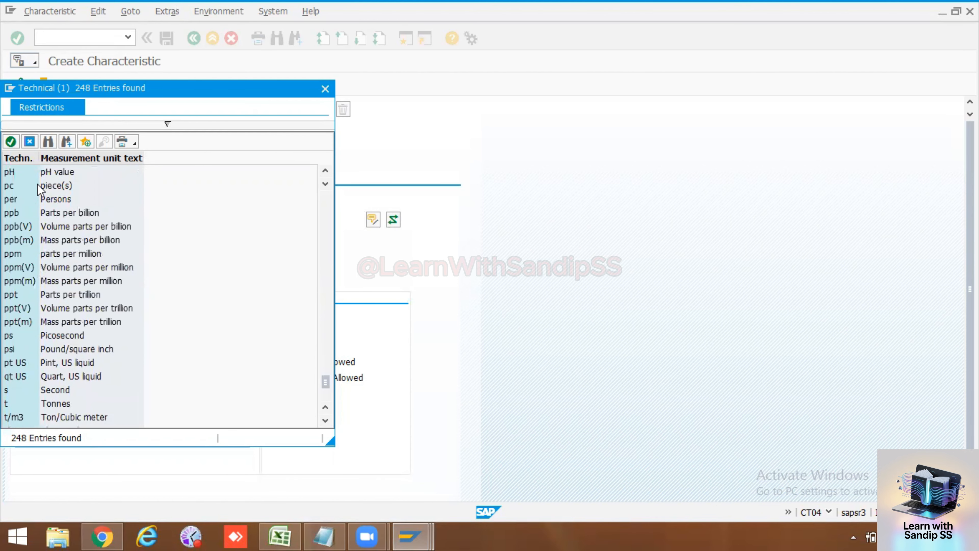
scroll(45, 255, "up", 5)
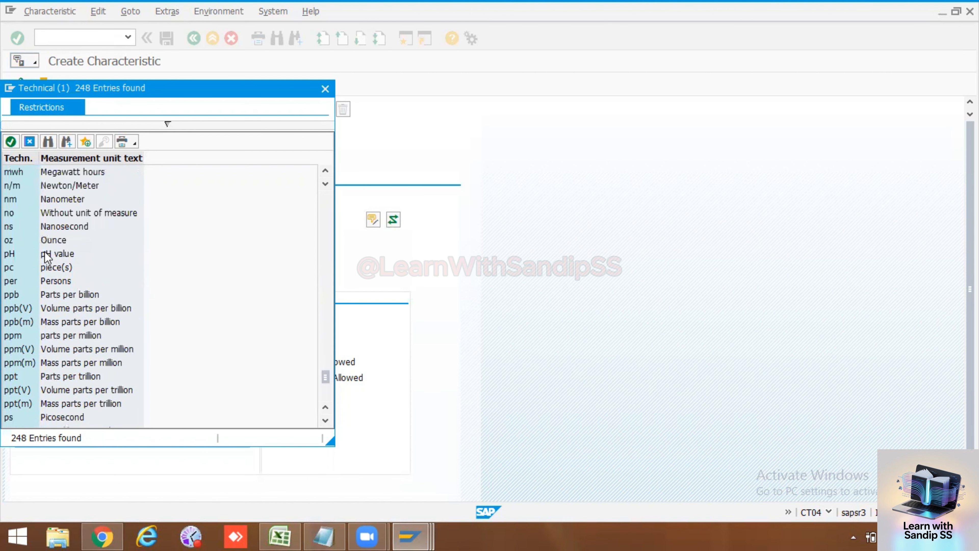
scroll(47, 257, "up", 5)
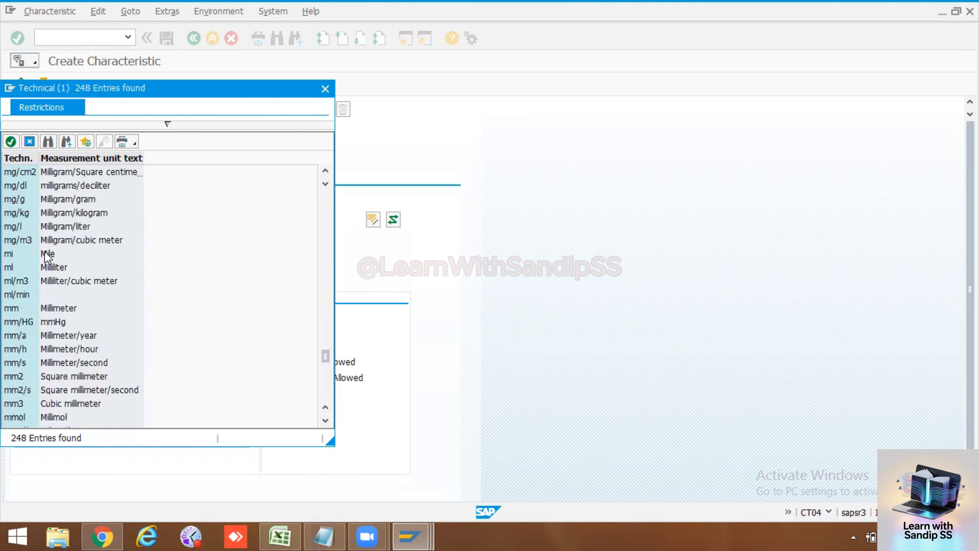
scroll(46, 256, "up", 18)
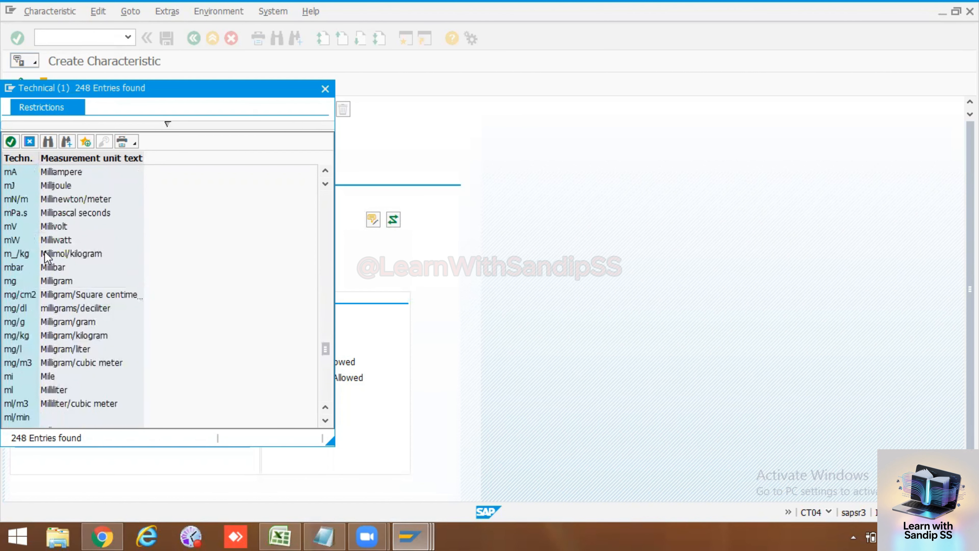
scroll(47, 257, "up", 13)
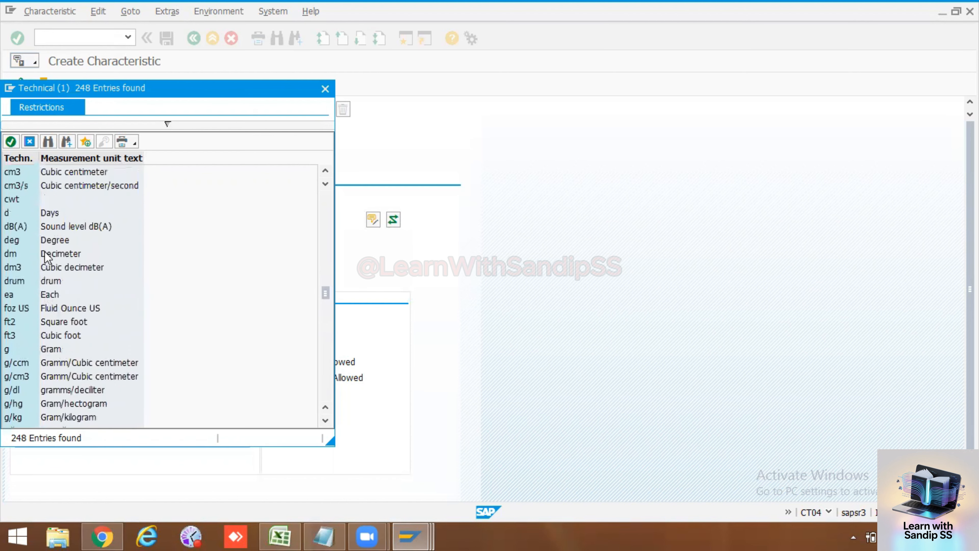
left_click(325, 90)
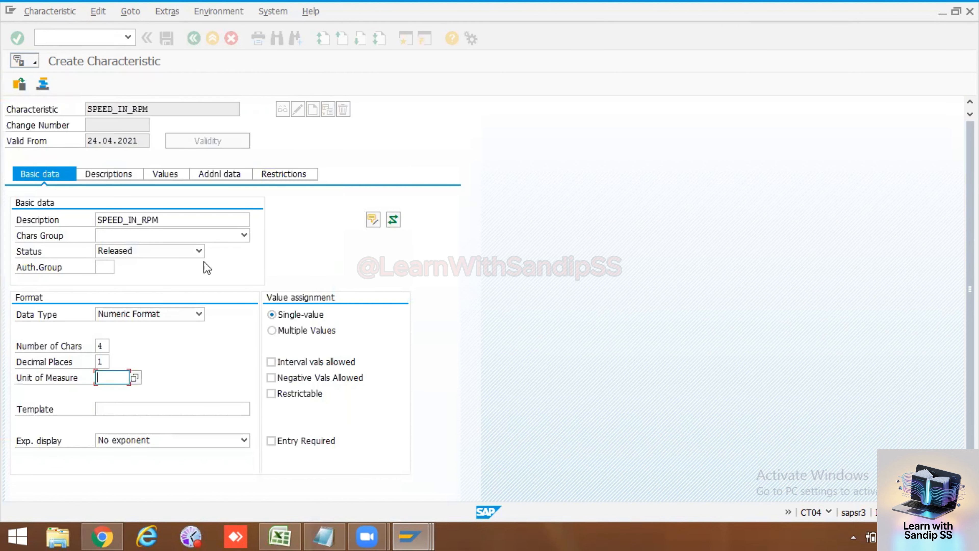
Step: Try to set the unit of measure to rpm, and clear the entry
type("pm")
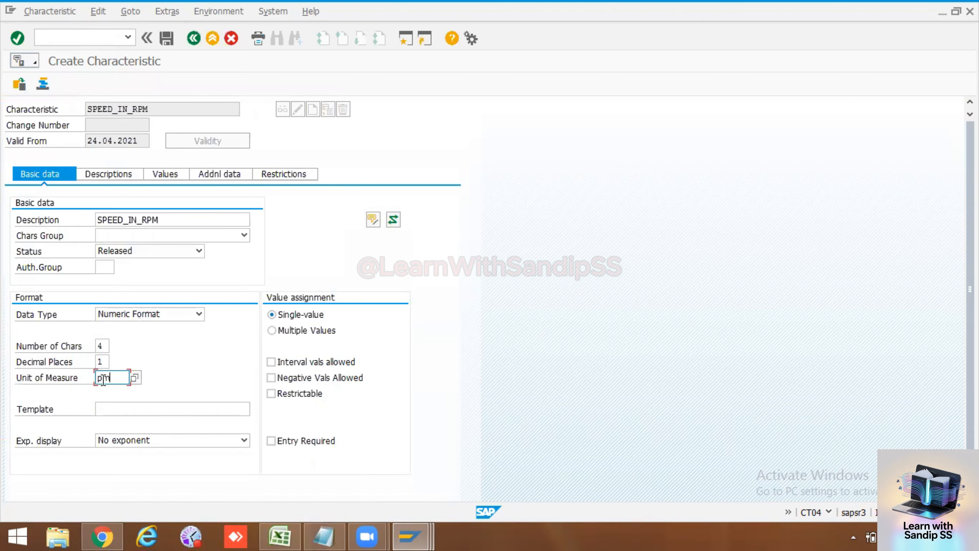
key("BackSpace")
type("p")
key("BackSpace")
type("rpm")
key("Return")
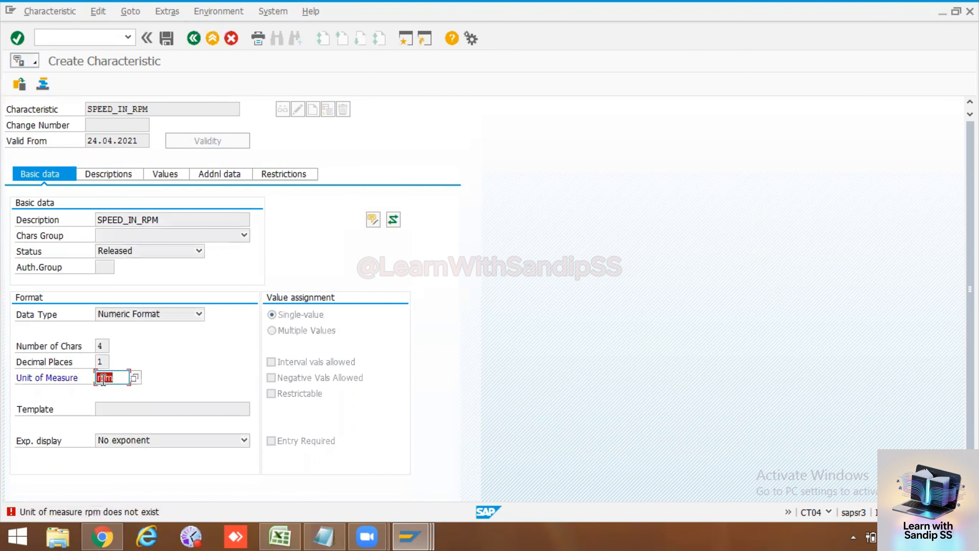
key("BackSpace")
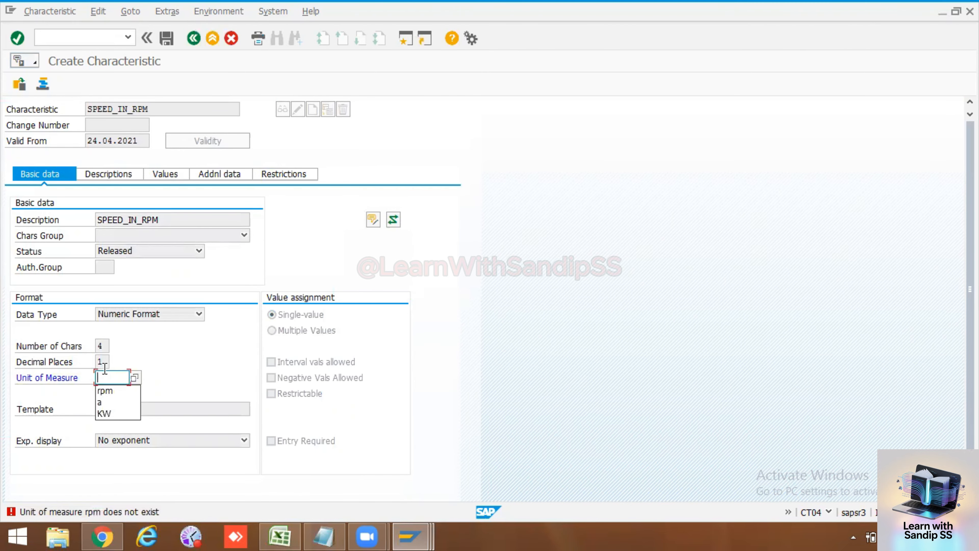
Step: Open the technical units available for the unit of measure and look through them for a revolutions-per-minute unit
left_click(134, 378)
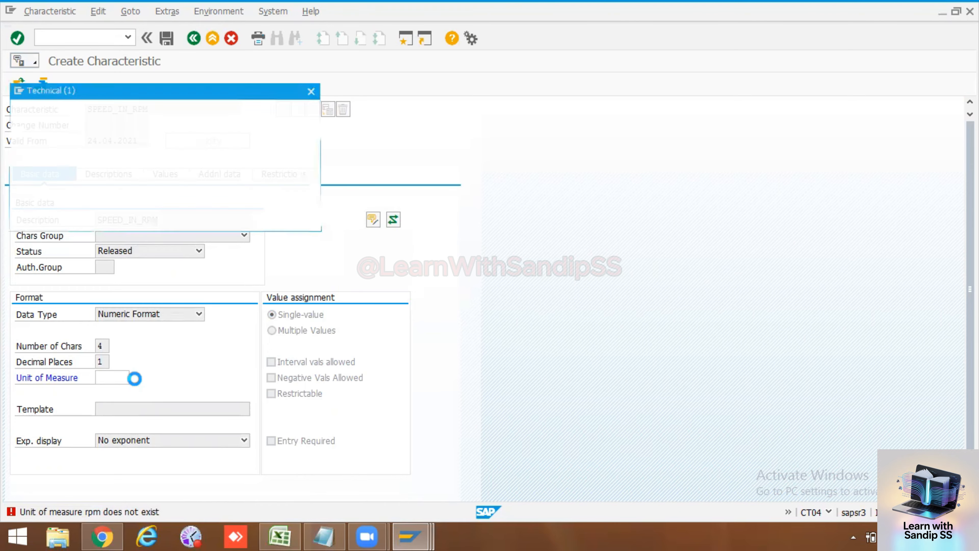
scroll(47, 298, "down", 10)
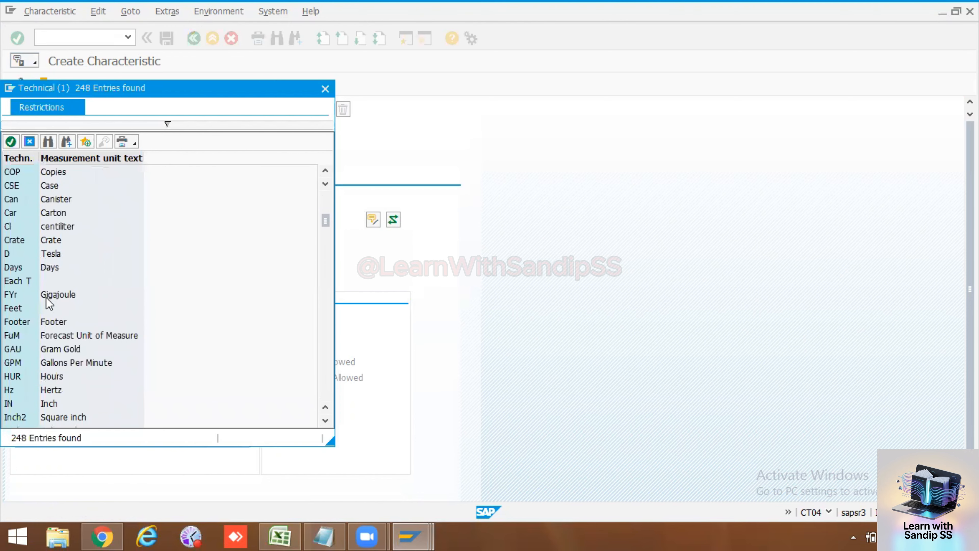
scroll(48, 303, "down", 2)
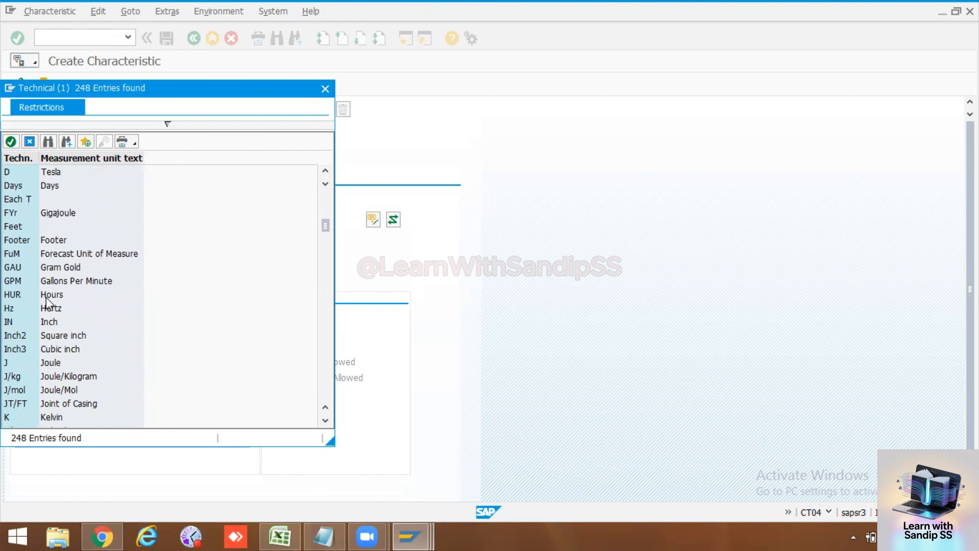
scroll(46, 303, "down", 10)
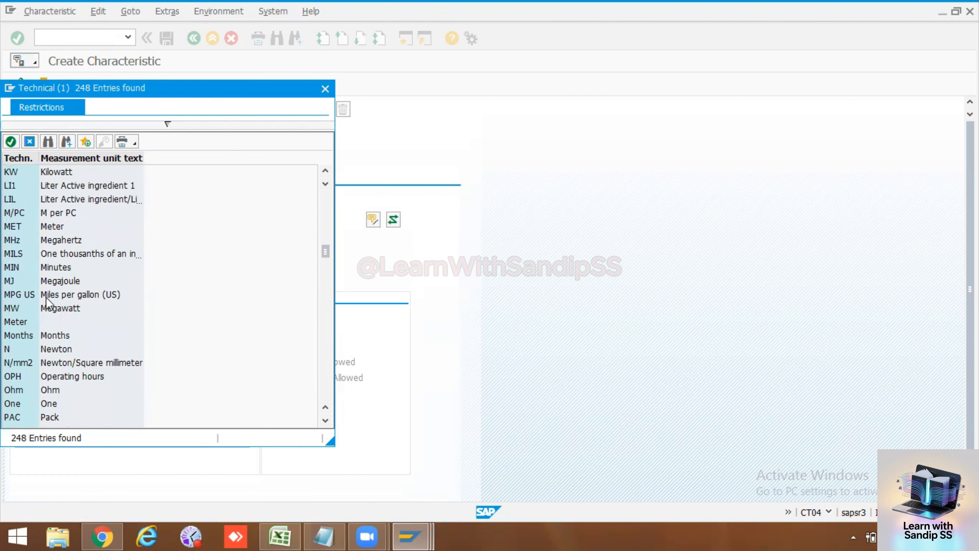
scroll(46, 302, "down", 4)
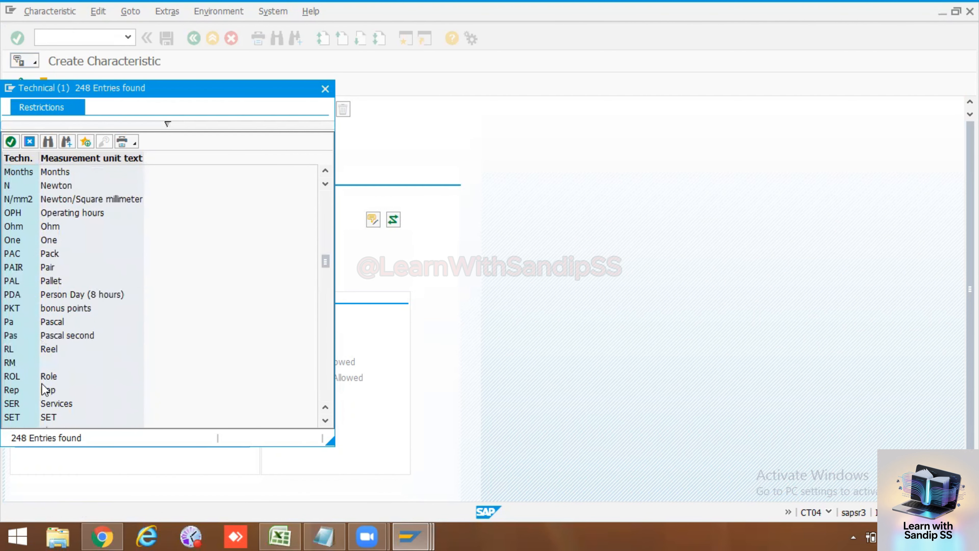
scroll(64, 238, "down", 4)
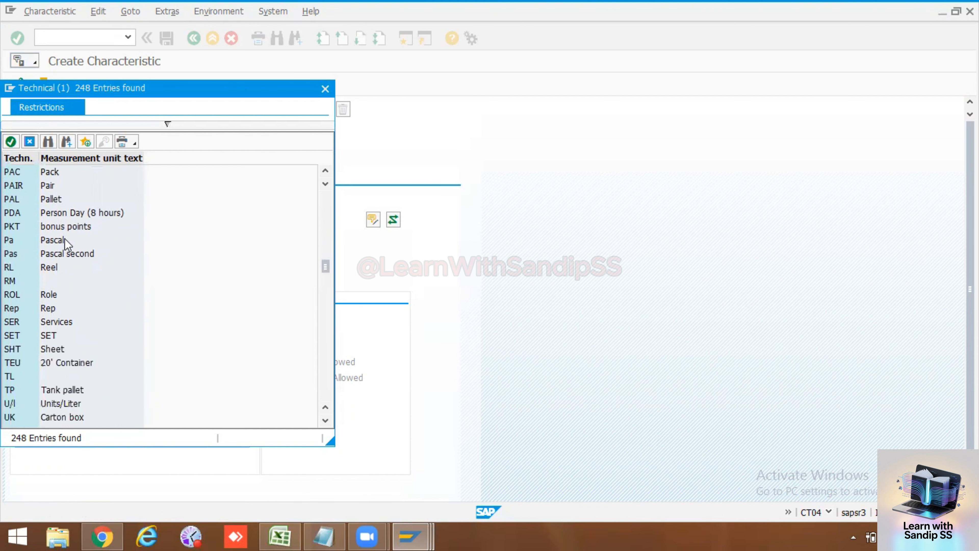
scroll(63, 240, "down", 12)
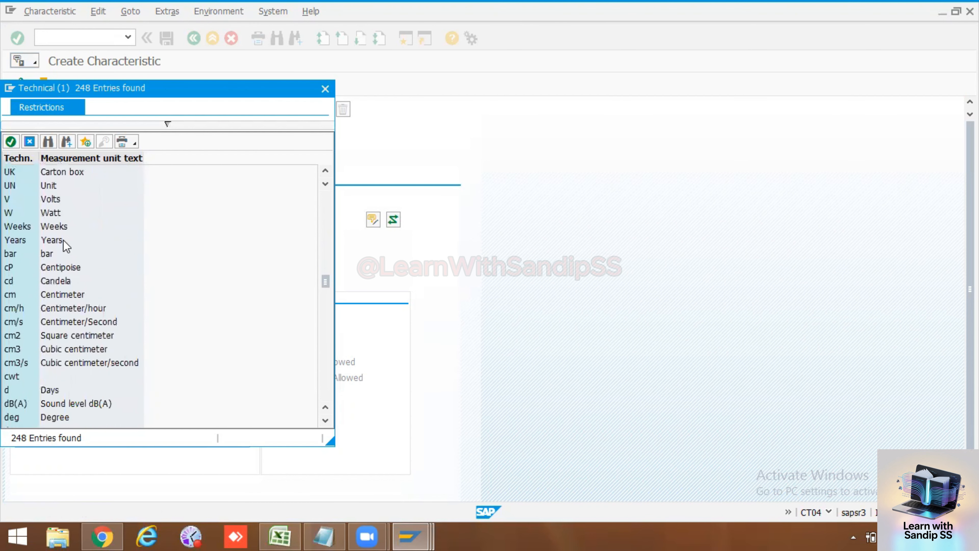
scroll(63, 239, "down", 11)
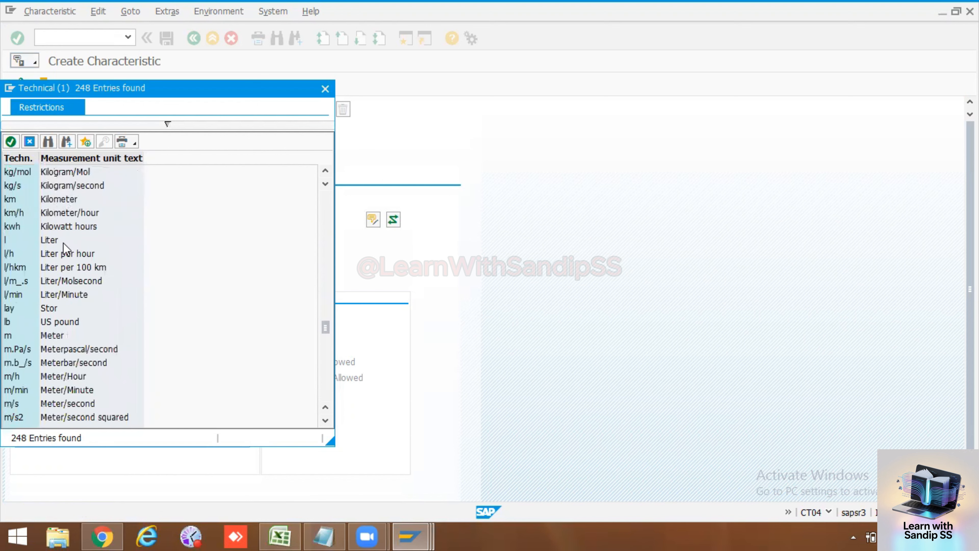
scroll(63, 243, "down", 13)
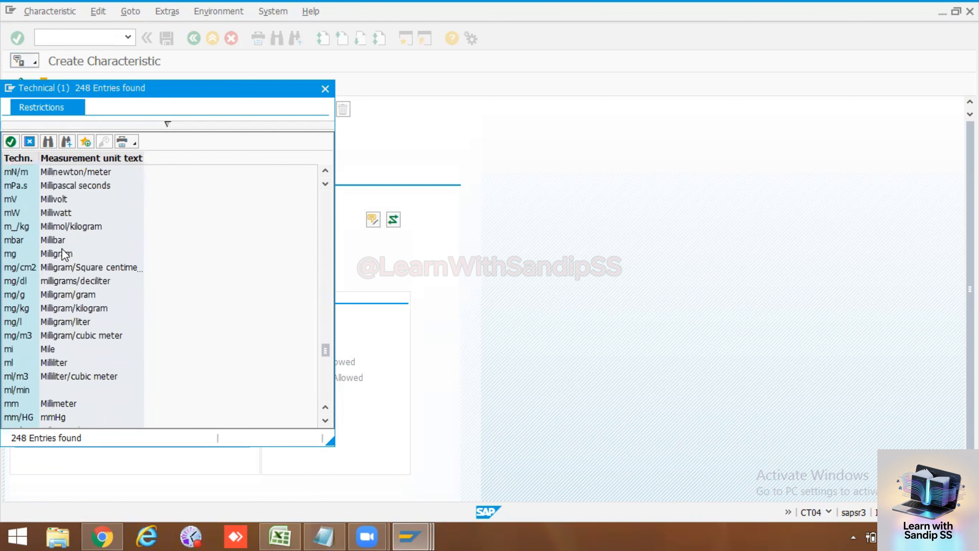
scroll(62, 249, "down", 6)
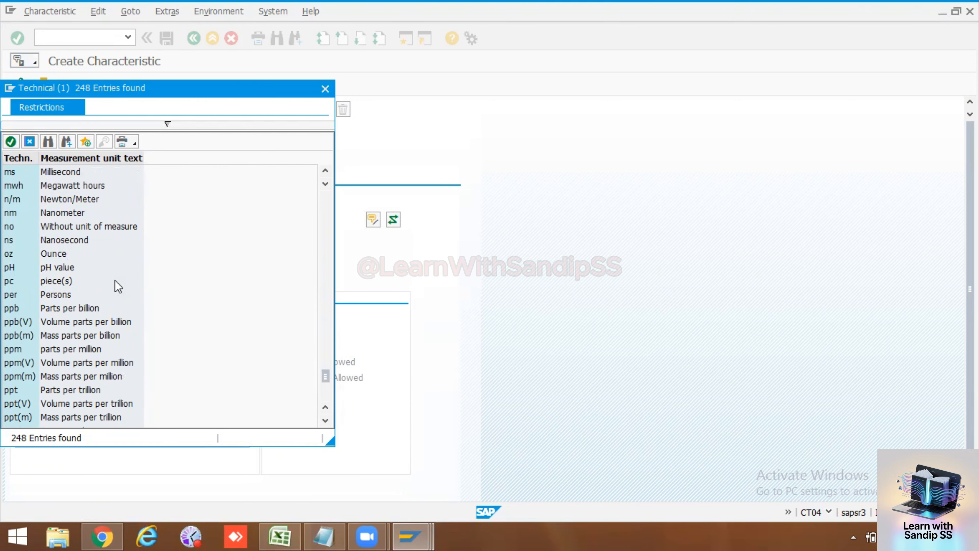
scroll(118, 286, "down", 2)
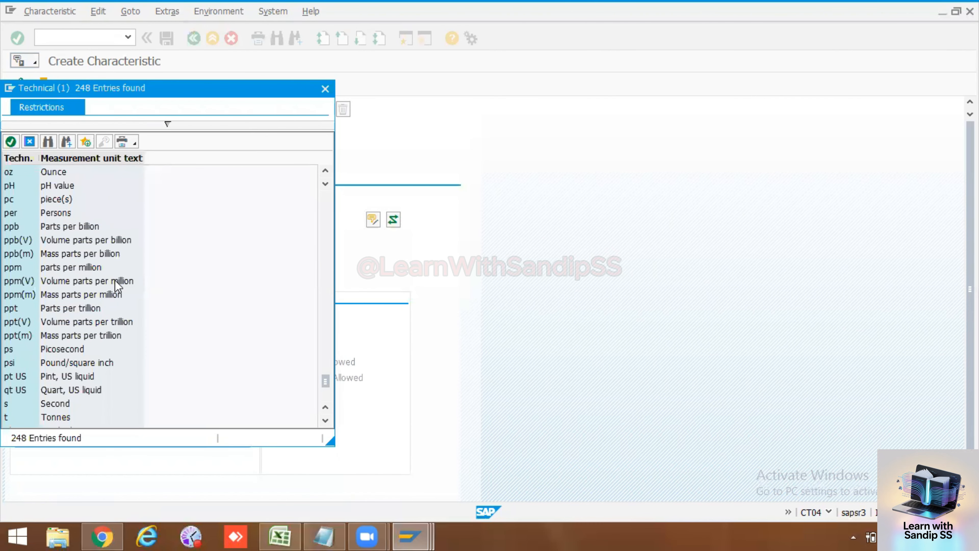
scroll(117, 286, "down", 3)
scroll(118, 286, "down", 1)
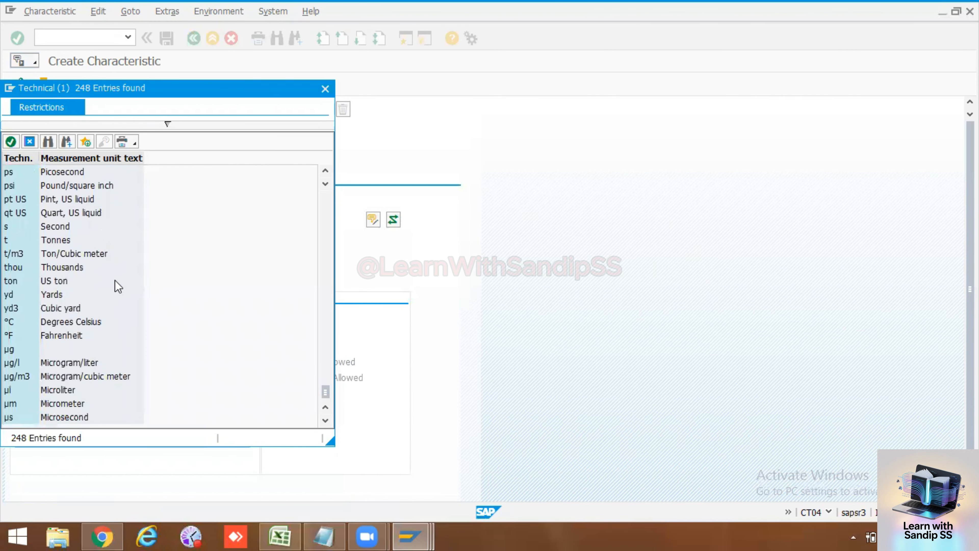
scroll(118, 286, "up", 2)
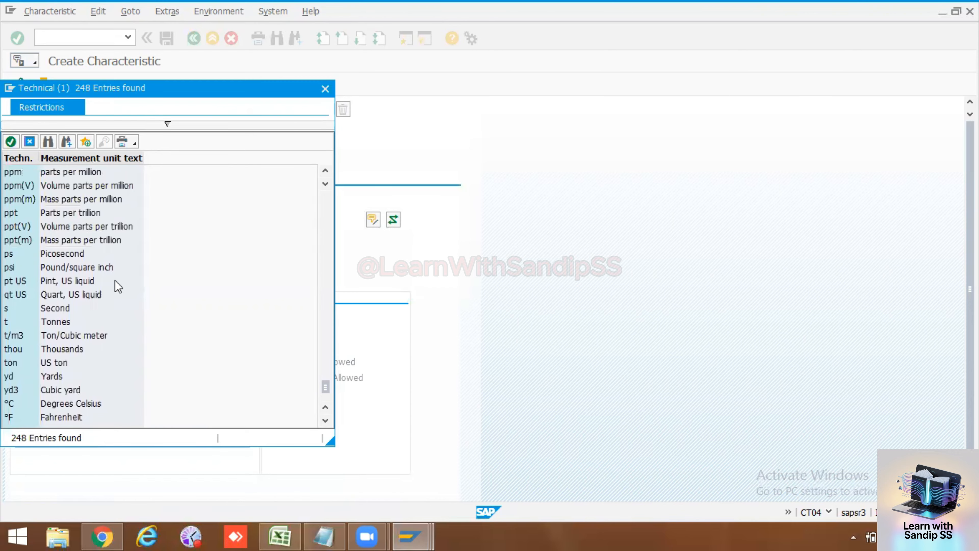
scroll(119, 286, "up", 8)
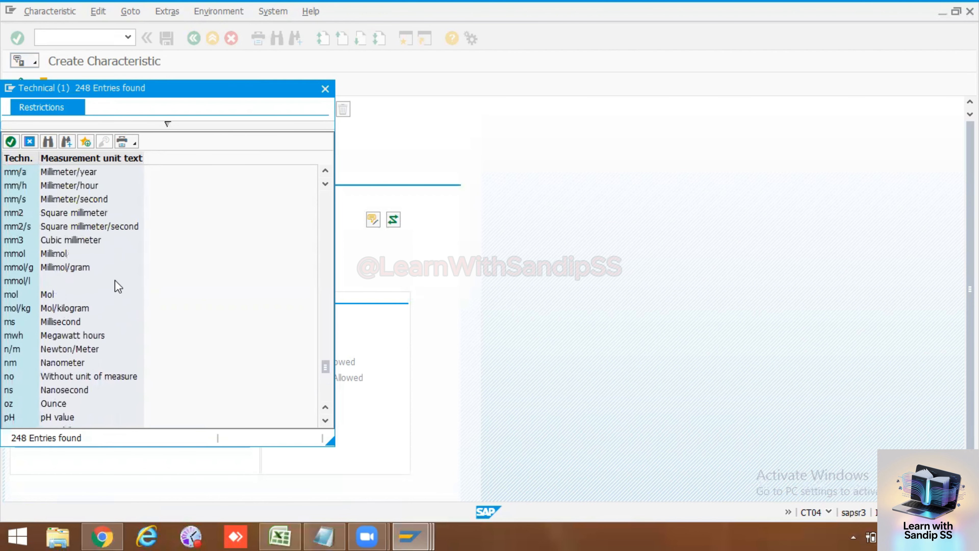
scroll(118, 286, "up", 4)
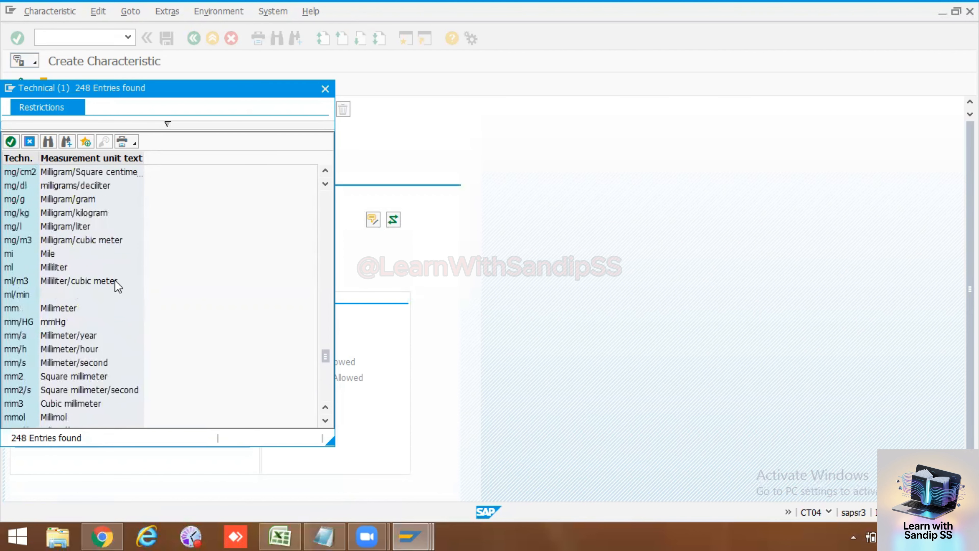
scroll(118, 286, "up", 4)
scroll(118, 286, "up", 4)
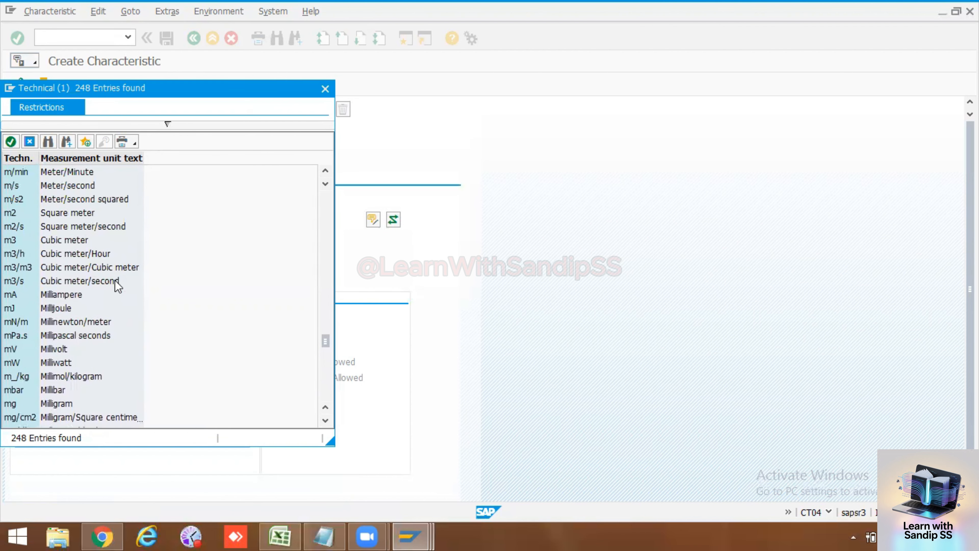
scroll(115, 281, "up", 1)
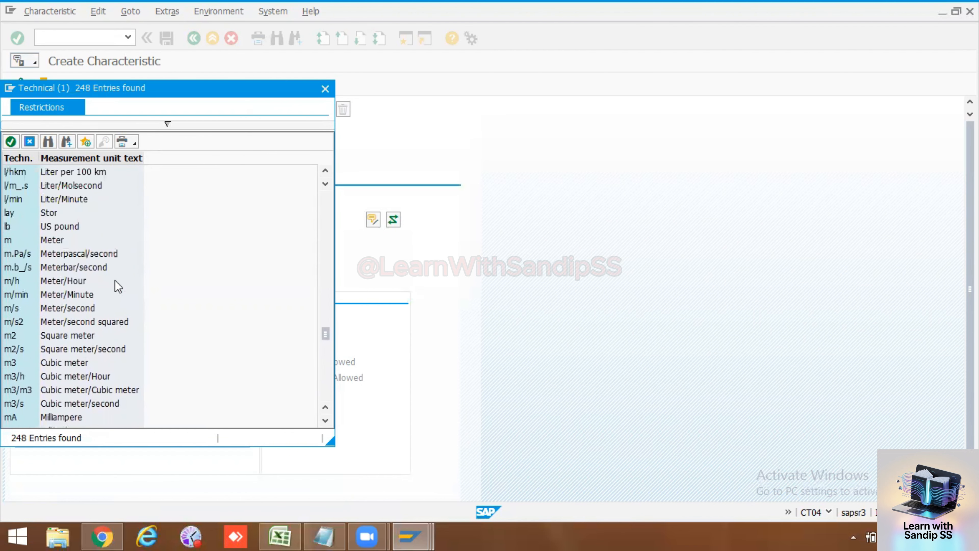
scroll(118, 286, "up", 10)
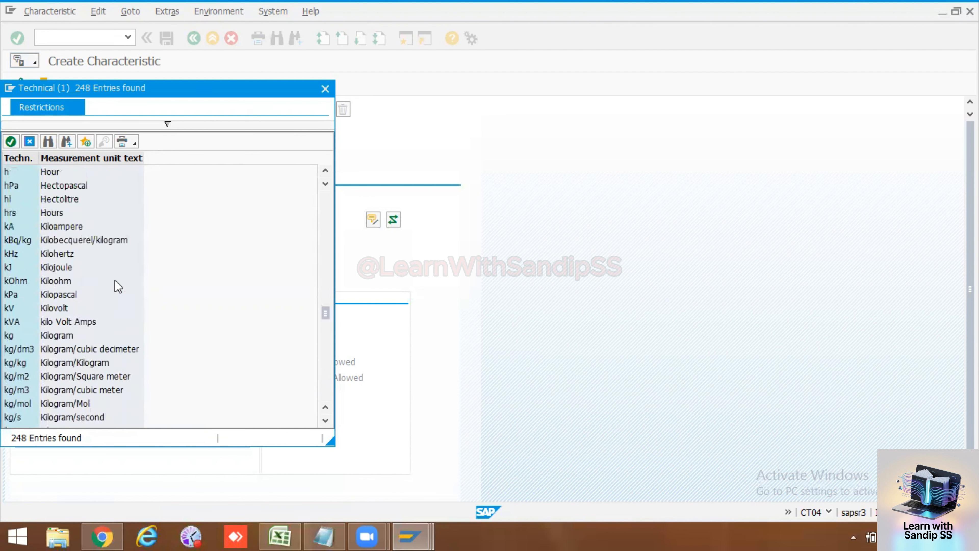
scroll(118, 286, "up", 8)
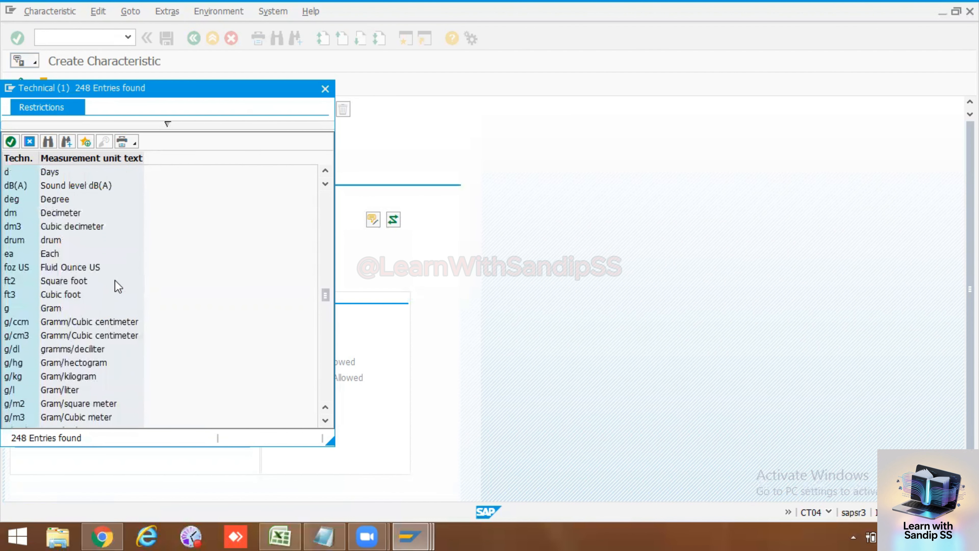
scroll(118, 286, "up", 3)
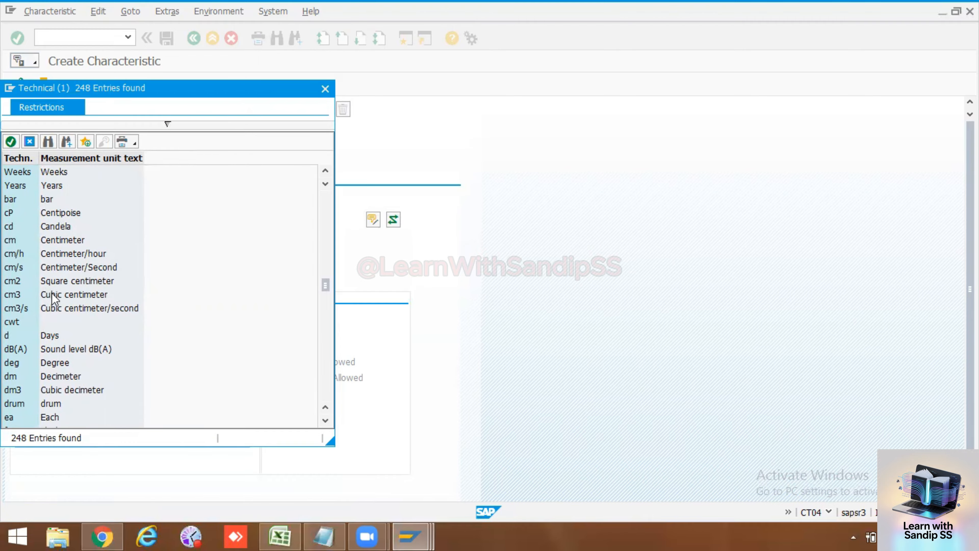
scroll(58, 298, "up", 6)
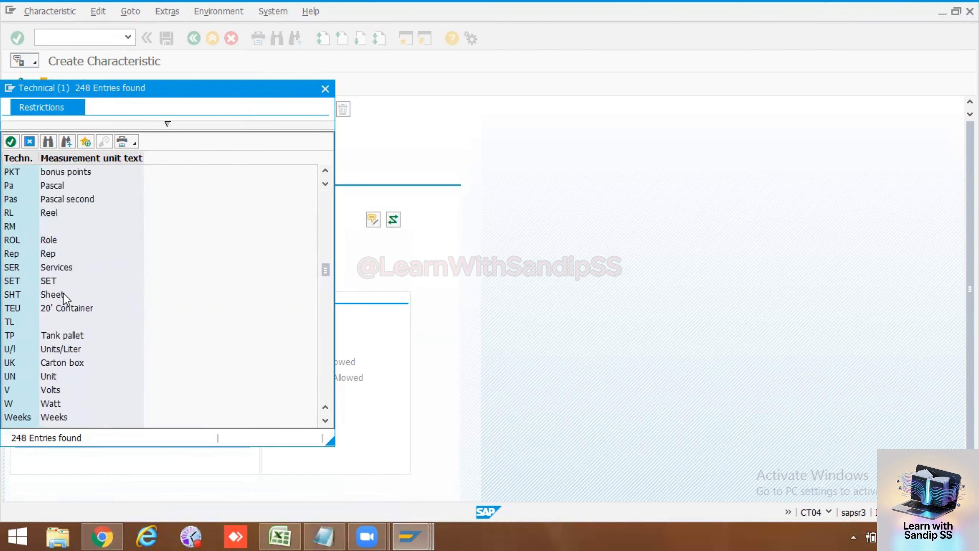
scroll(63, 292, "up", 9)
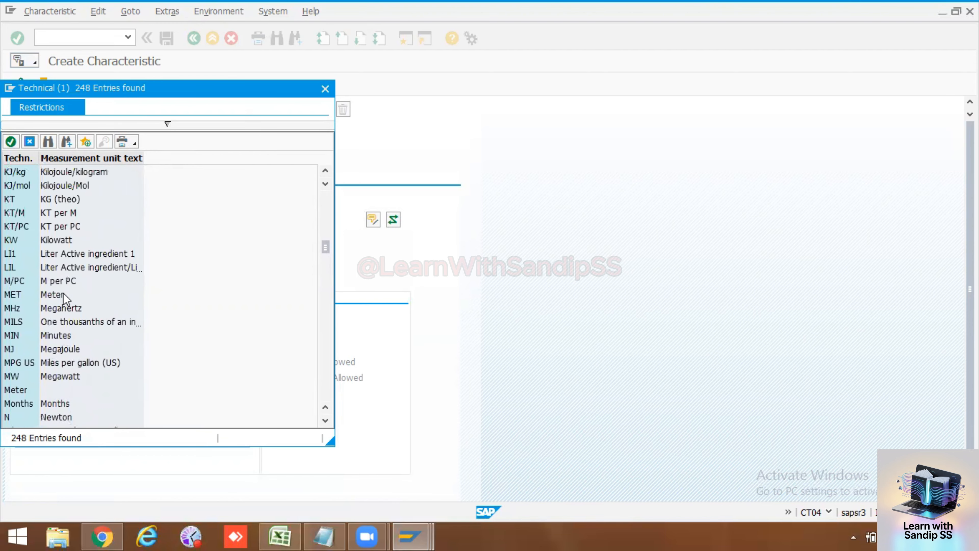
scroll(62, 292, "up", 7)
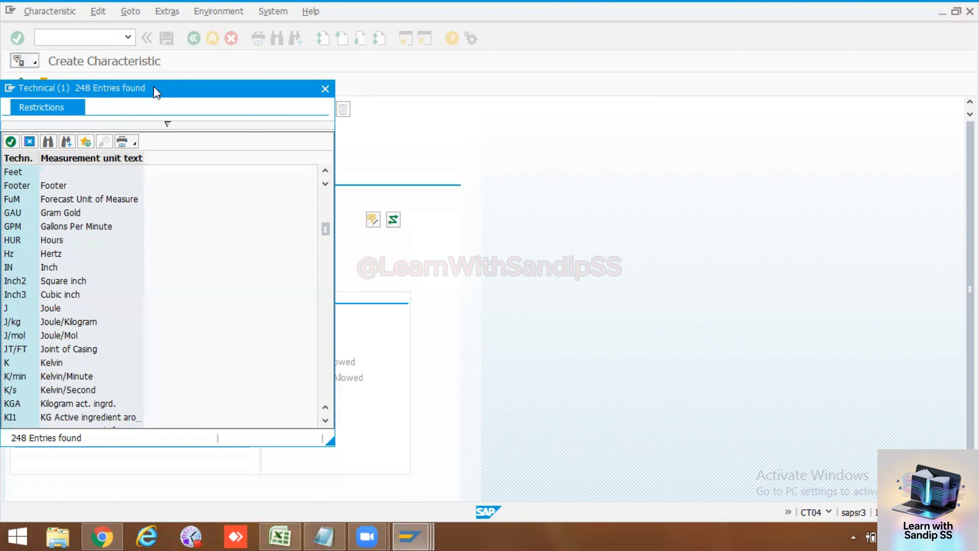
Step: Examine the rest of the technical units list, down to its end, for a unit suited to speed in RPM
left_click_drag(156, 92, 442, 96)
scroll(390, 266, "down", 6)
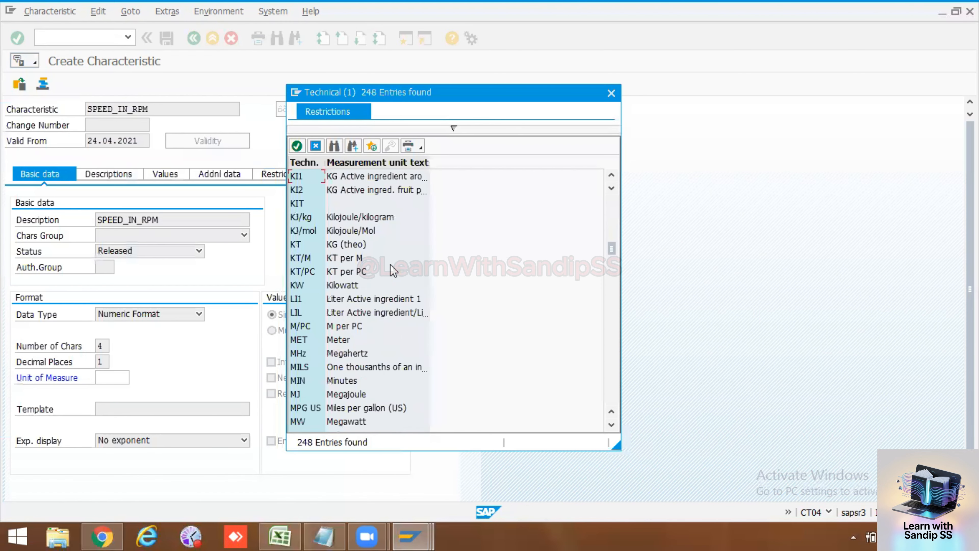
scroll(390, 265, "down", 6)
scroll(390, 264, "down", 13)
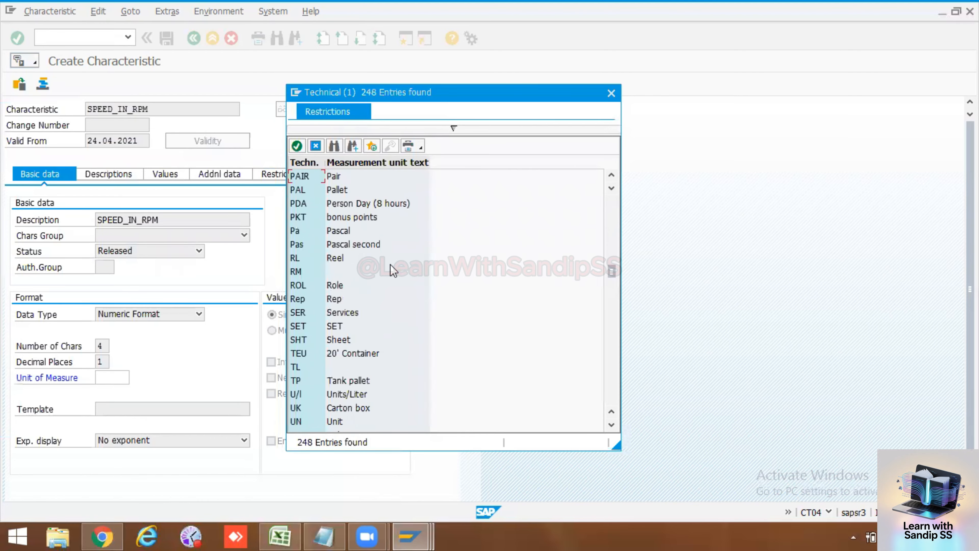
scroll(390, 264, "down", 12)
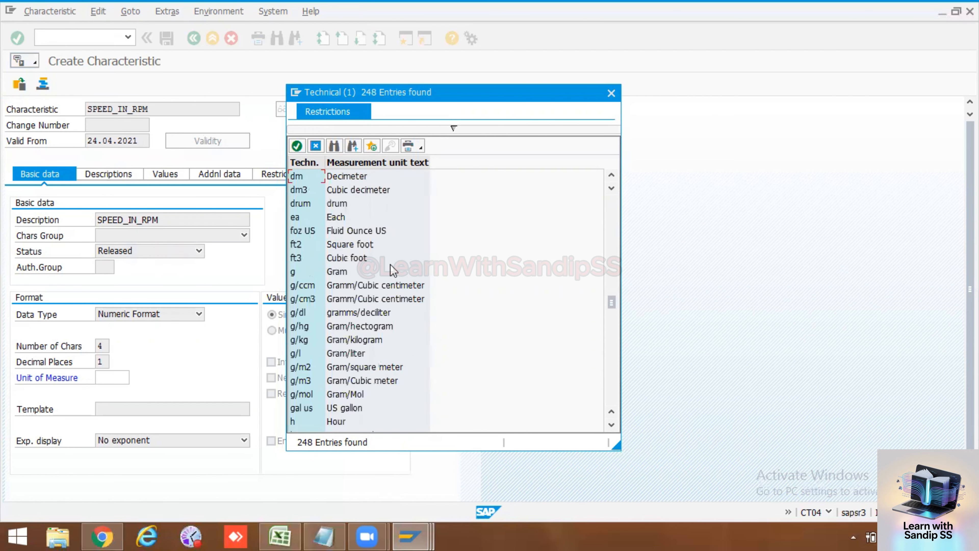
scroll(390, 266, "down", 12)
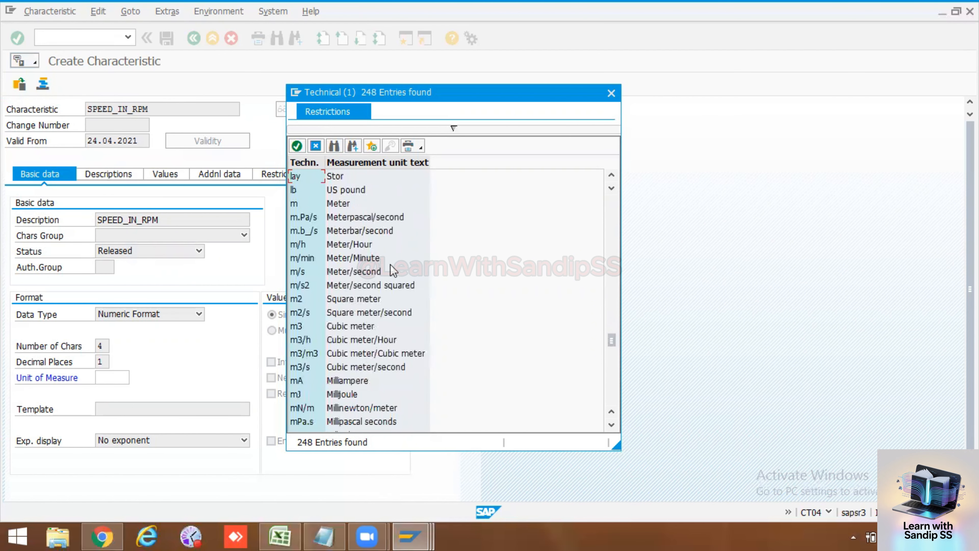
scroll(390, 264, "down", 8)
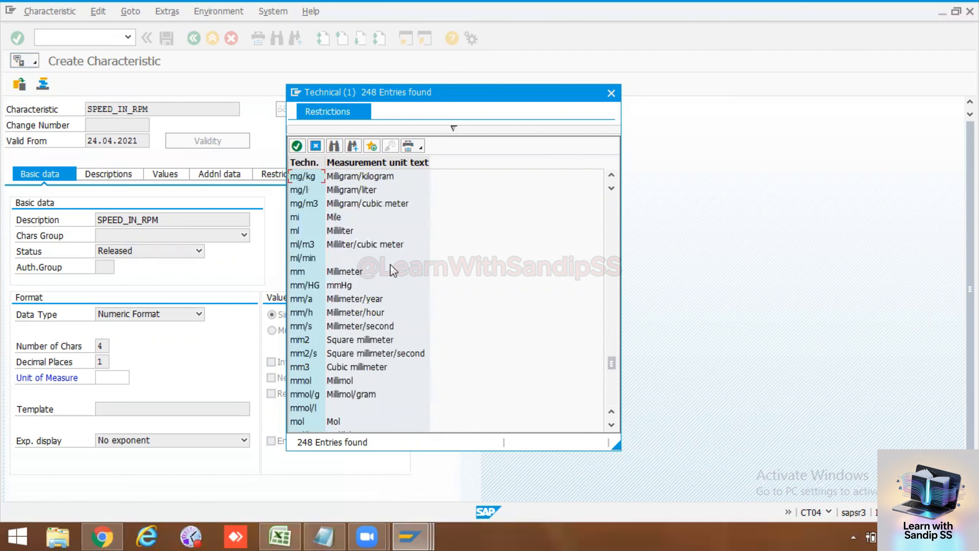
scroll(391, 264, "down", 7)
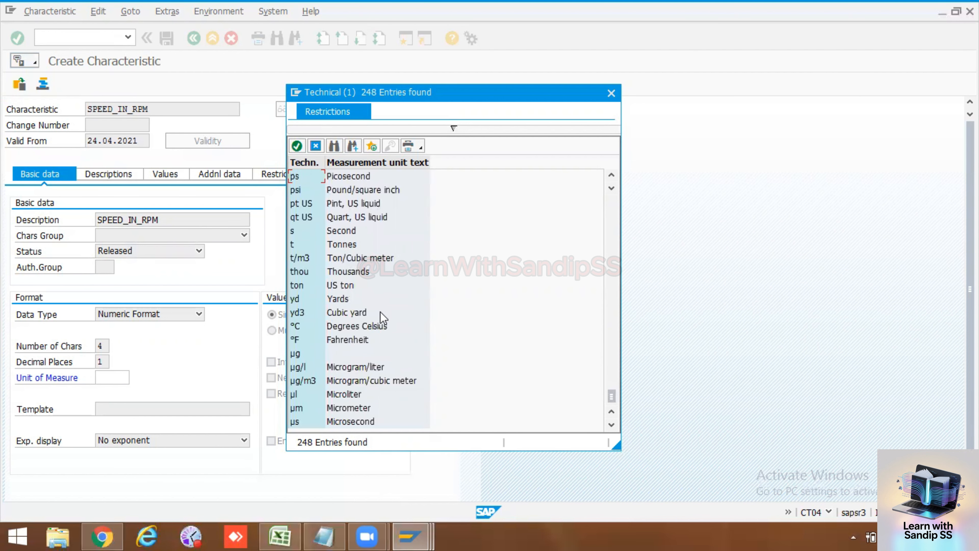
Step: Choose Meter/Hour (m/h) from the technical units as the unit of measure
scroll(383, 317, "up", 1)
scroll(382, 318, "up", 2)
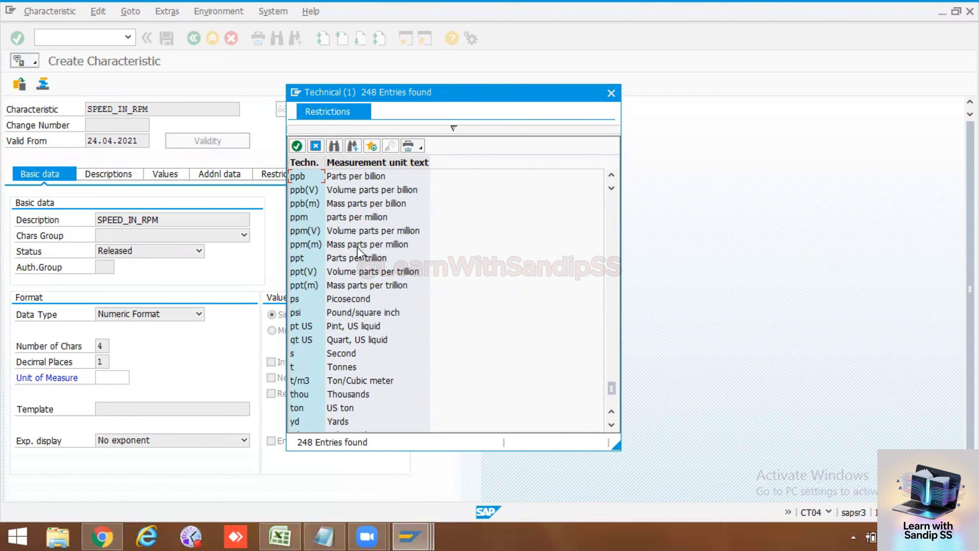
scroll(353, 268, "up", 2)
scroll(352, 269, "up", 8)
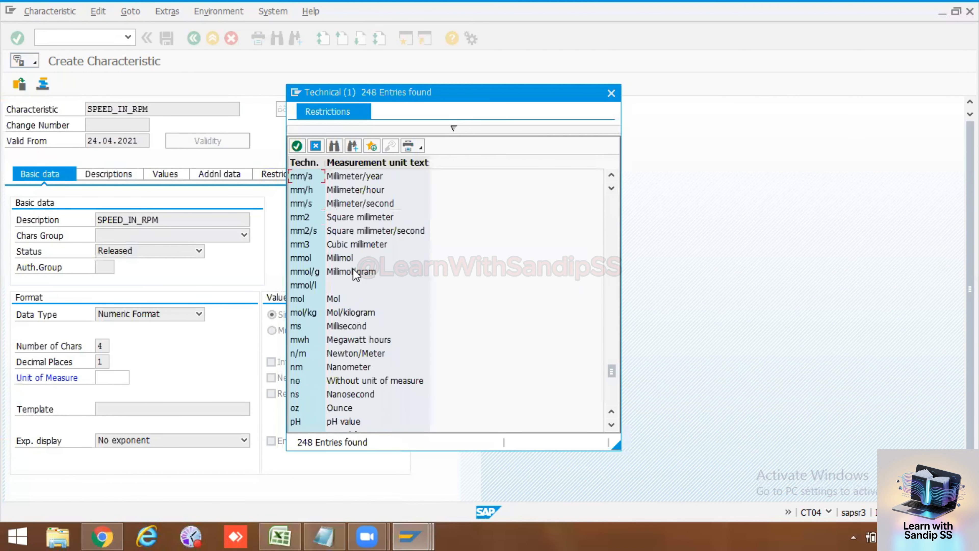
scroll(356, 274, "up", 1)
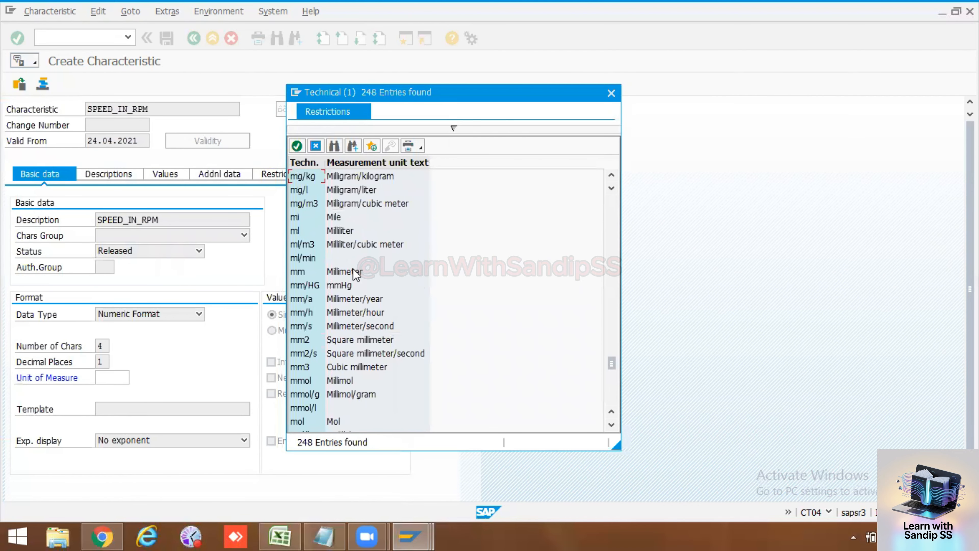
scroll(353, 268, "up", 5)
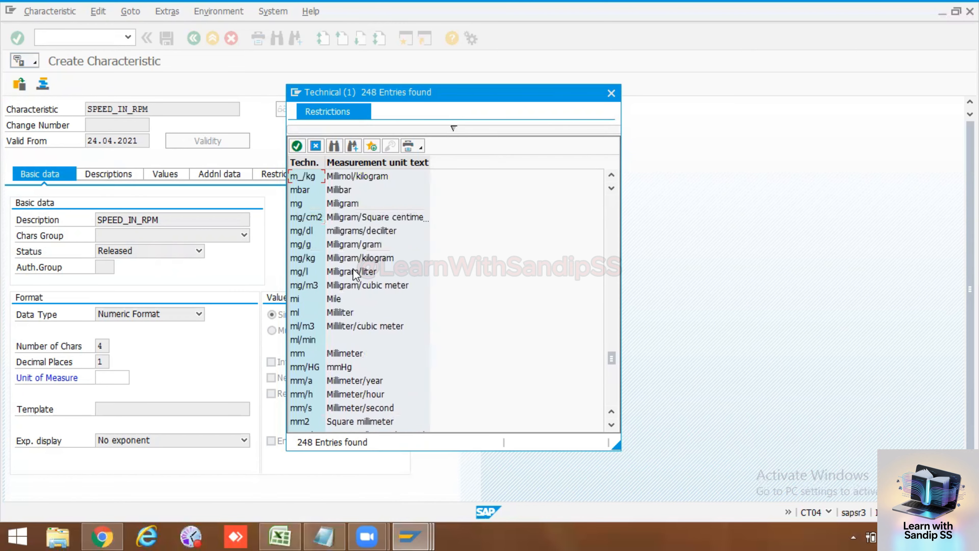
scroll(352, 269, "up", 4)
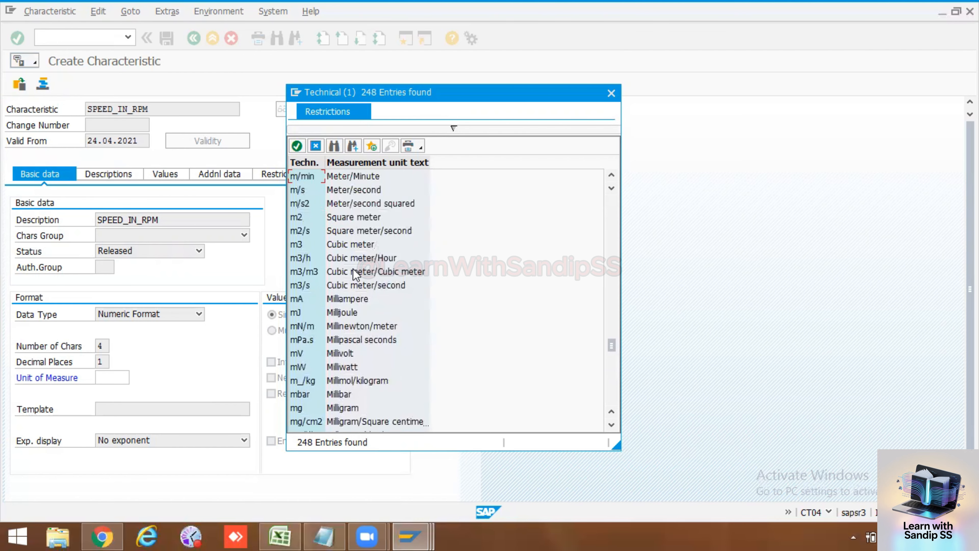
scroll(355, 274, "up", 2)
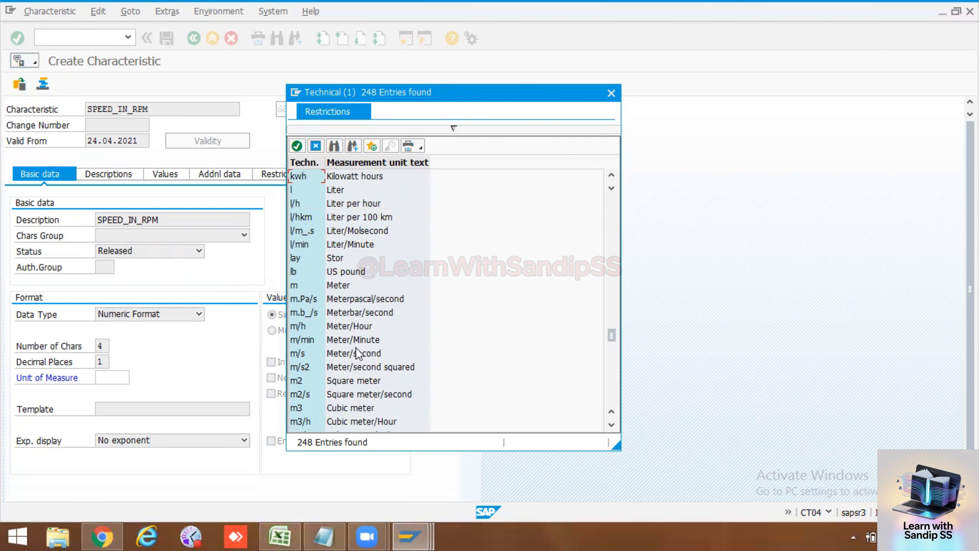
double_click(344, 326)
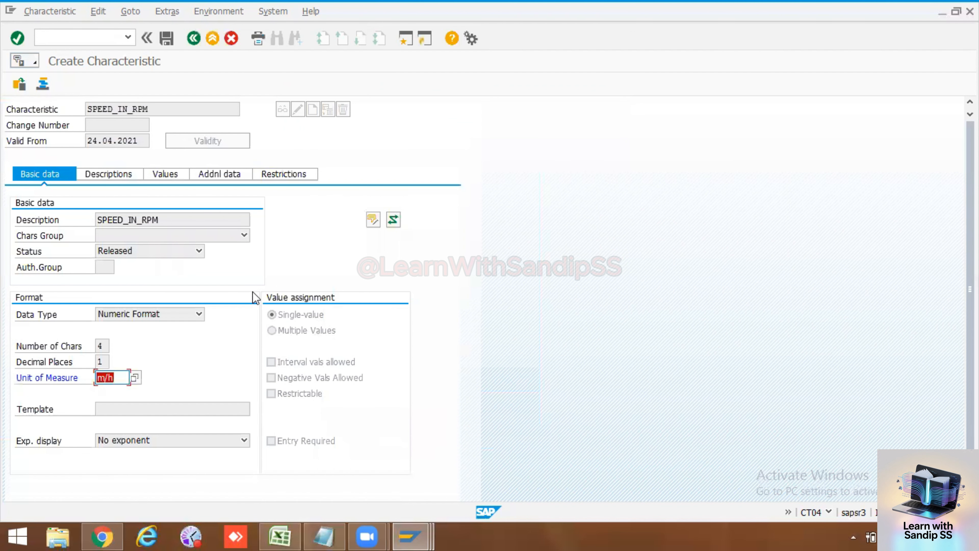
key("Return")
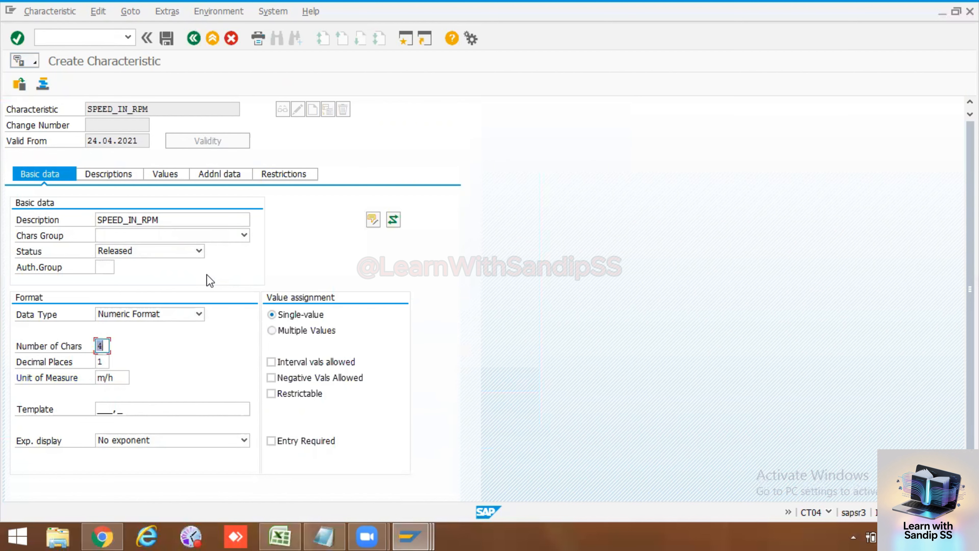
Step: Allow interval values for the characteristic and open its list of allowed values
left_click(294, 362)
left_click(112, 175)
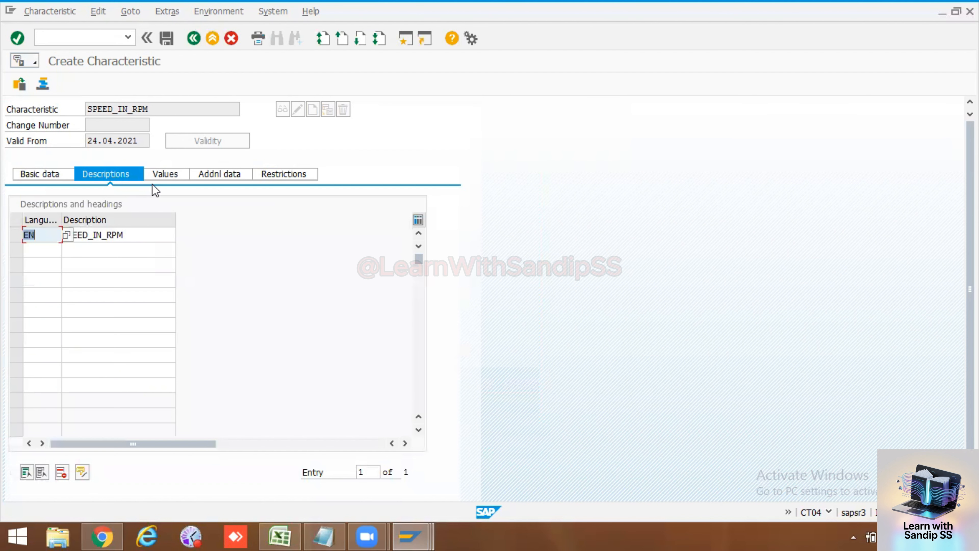
left_click(166, 175)
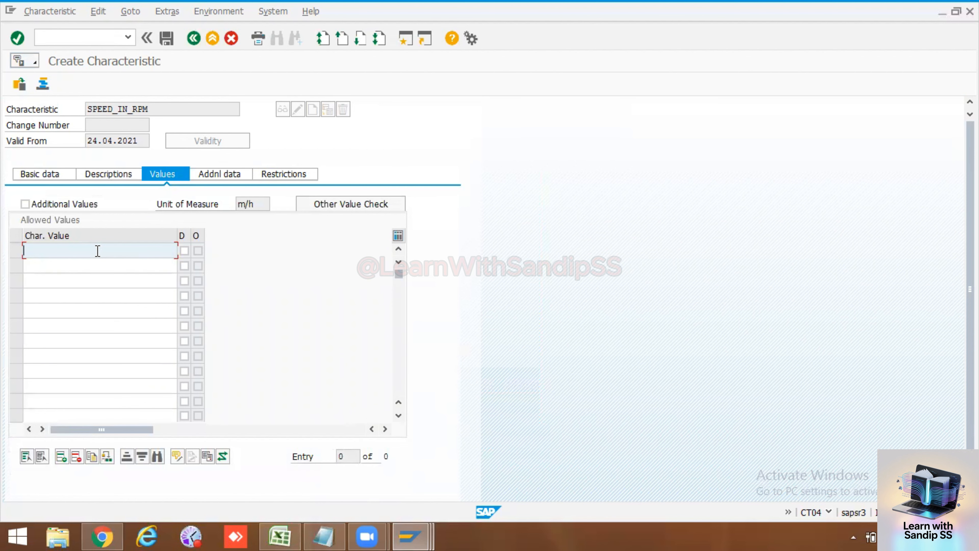
Step: Try to enter the interval 3 - 3000 as the first allowed value, and clear the entry
type("3 - 3000")
key("Return")
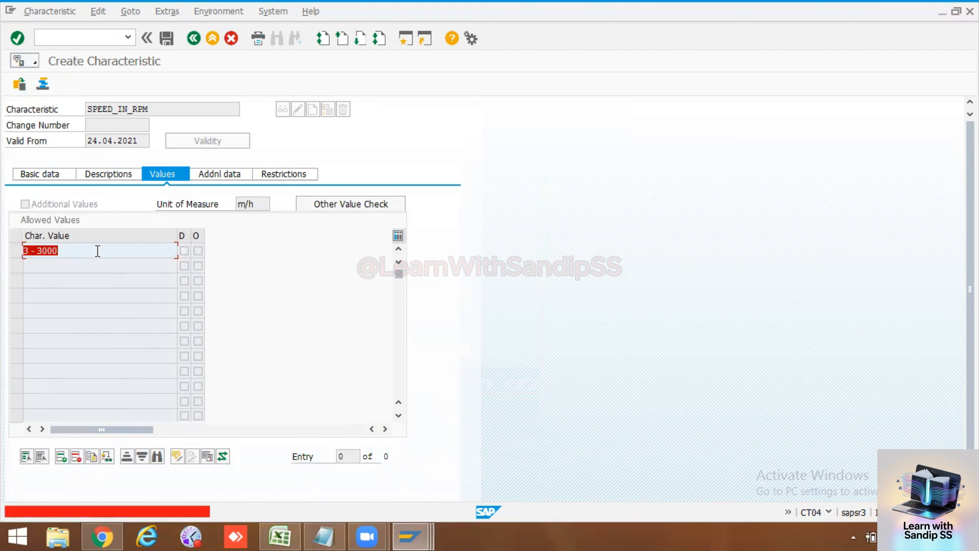
key("BackSpace")
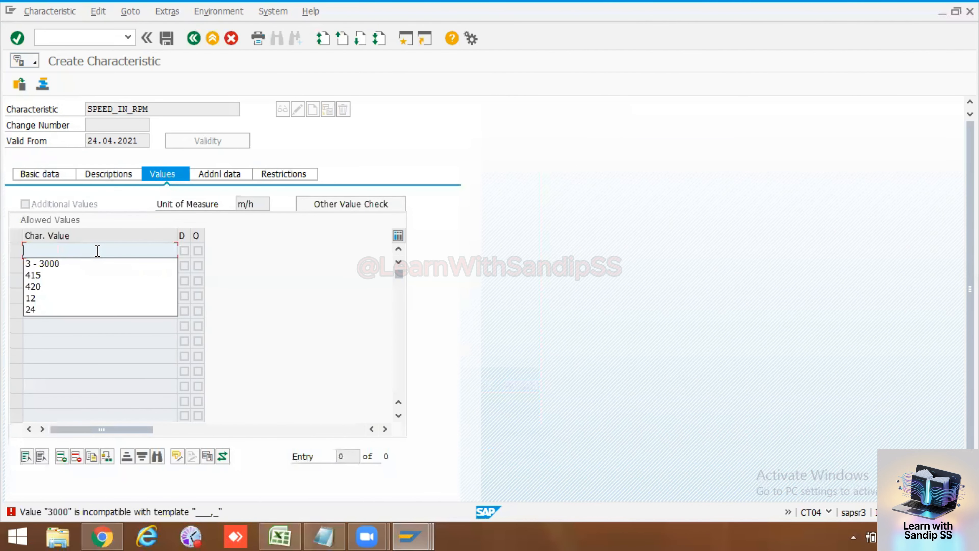
Step: Enter the interval 0 - 3000 as the first allowed value, with spaces around the dash
type("0")
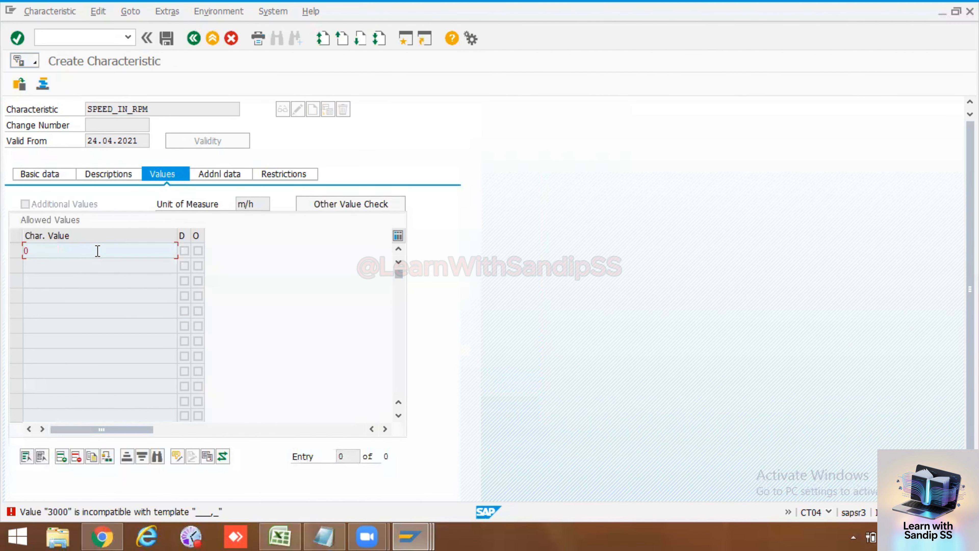
type("-3000")
key("Return")
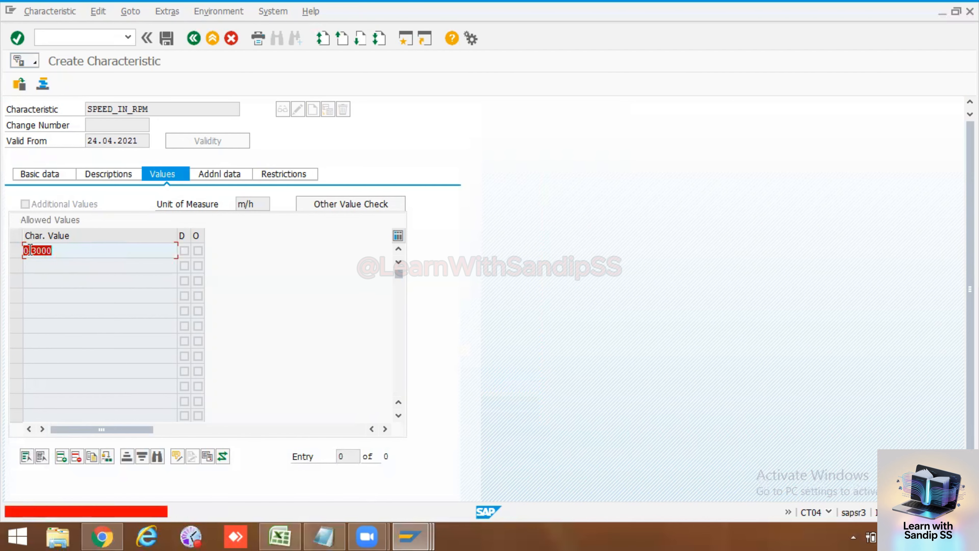
left_click(35, 251)
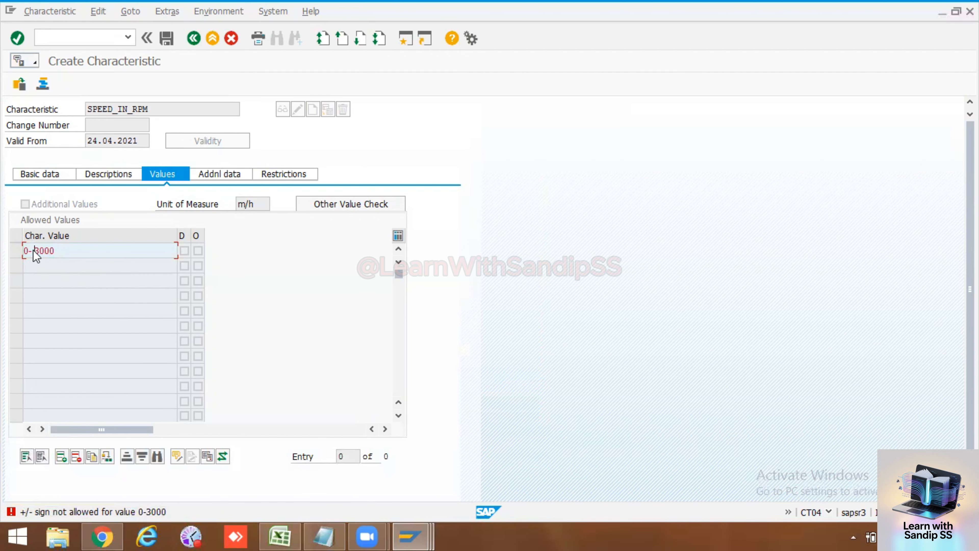
key("Return")
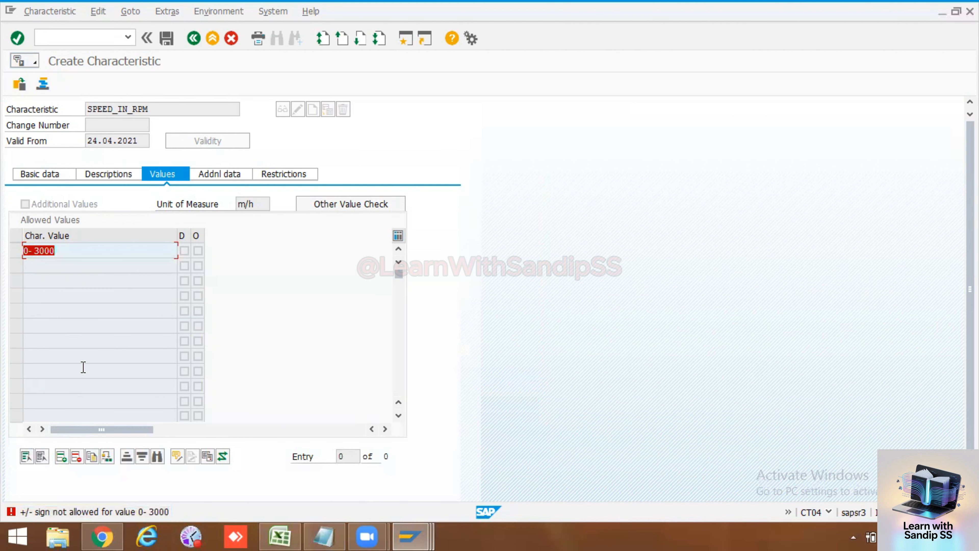
left_click(30, 251)
key("Return")
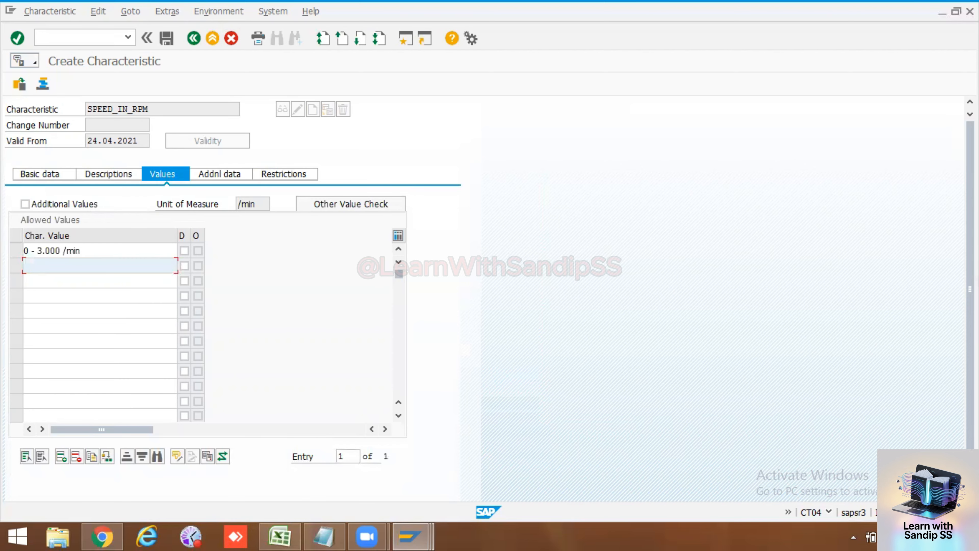
Step: Add the interval 3000 - 5000 as the second allowed value
type("3000 - 5000")
key("Return")
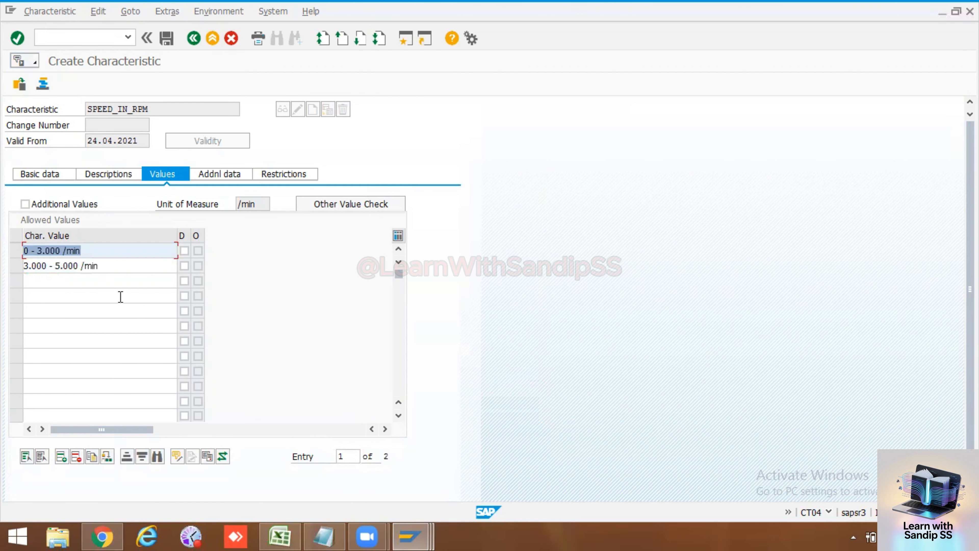
left_click_drag(119, 270, 8, 270)
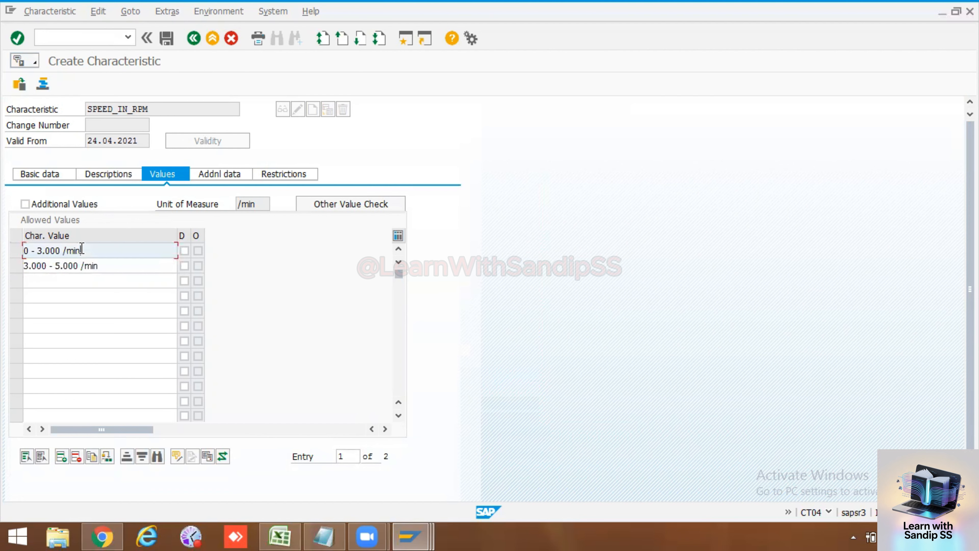
left_click_drag(79, 250, 6, 251)
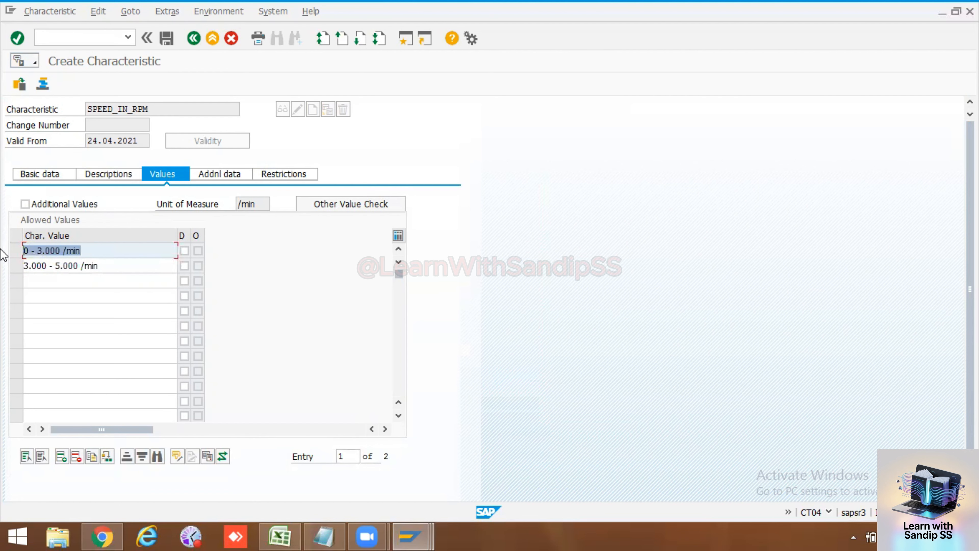
Step: Save the characteristic SPEED_IN_RPM
left_click(174, 39)
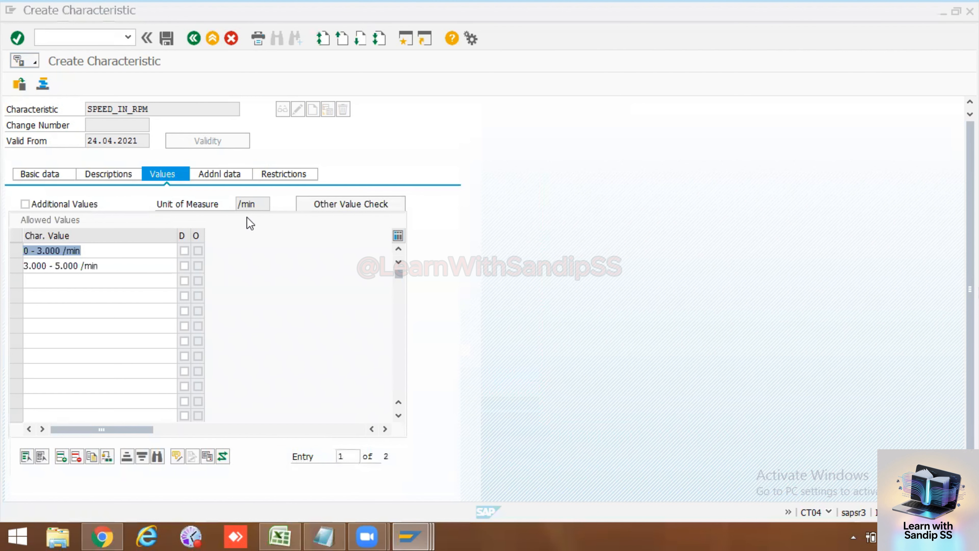
left_click(104, 284)
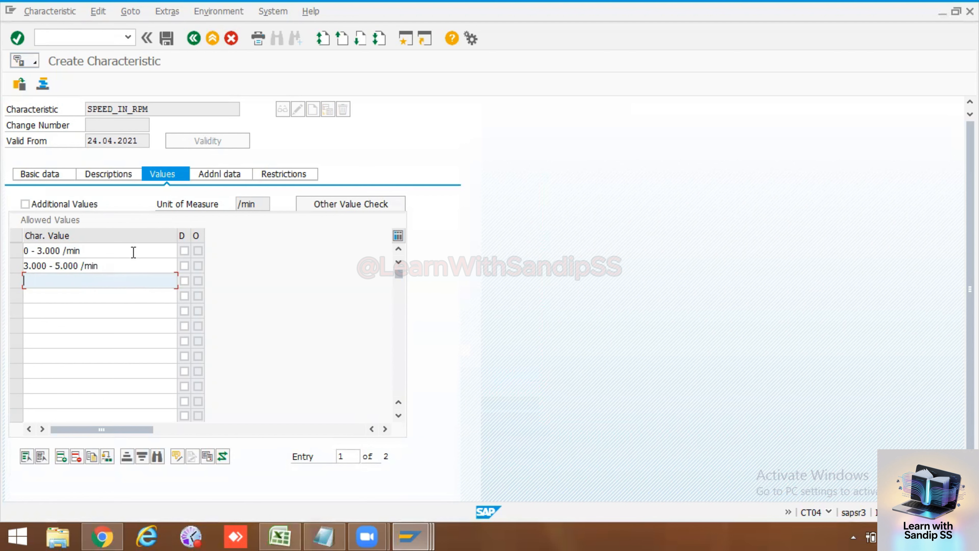
left_click(170, 39)
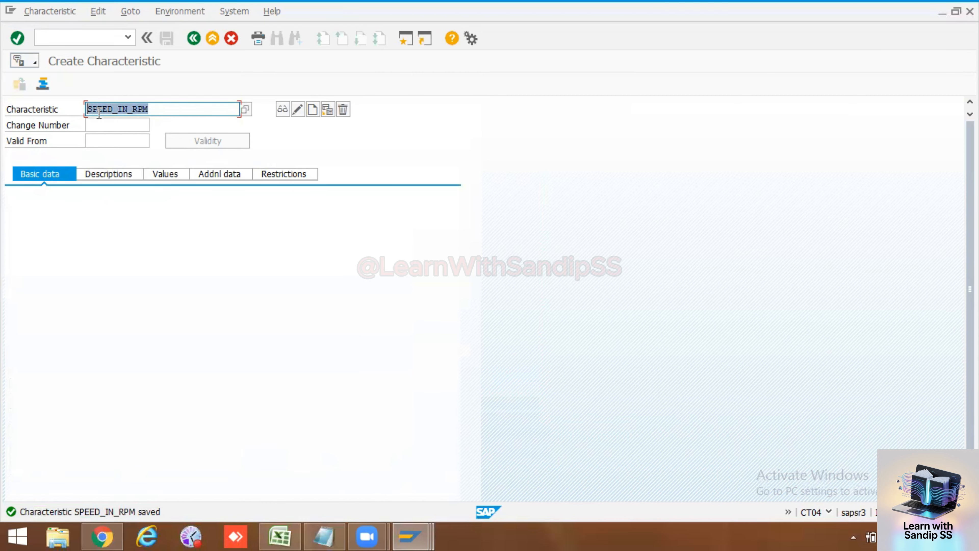
Step: Switch to the PM workbook in Excel and paste the characteristic name SPEED_IN_RPM into cell B58
left_click(279, 536)
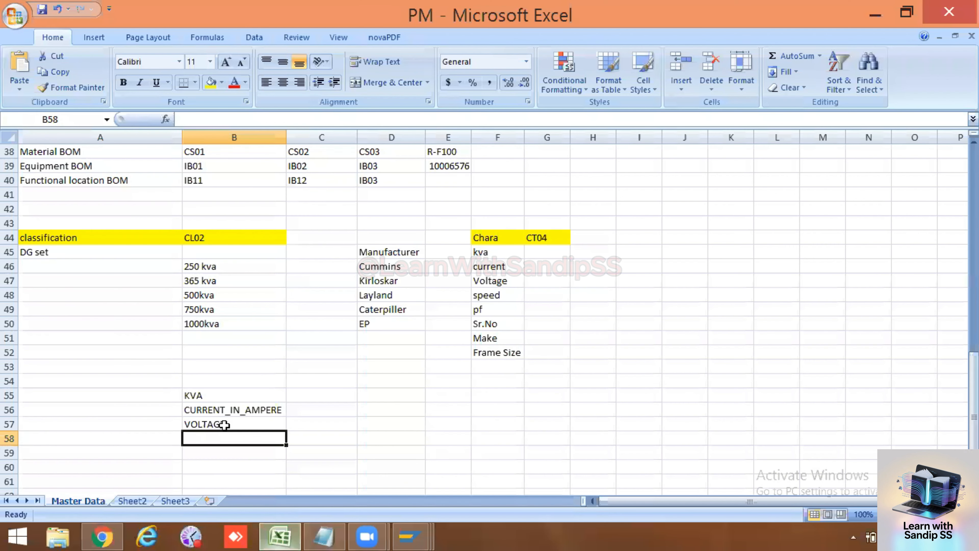
type("SPEED_IN_RPM")
left_click(235, 456)
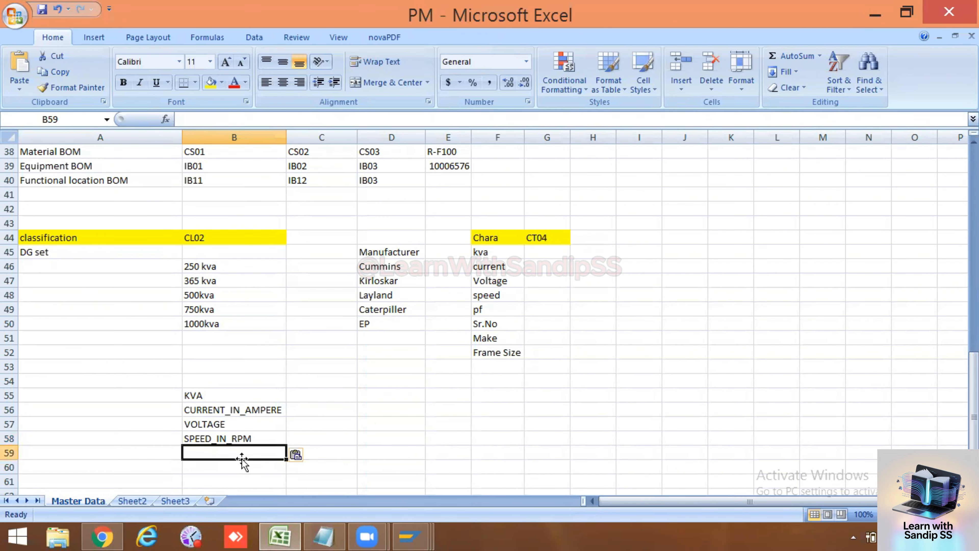
Step: Return to the Create Characteristic window in SAP and replace the characteristic name with PF
left_click(409, 537)
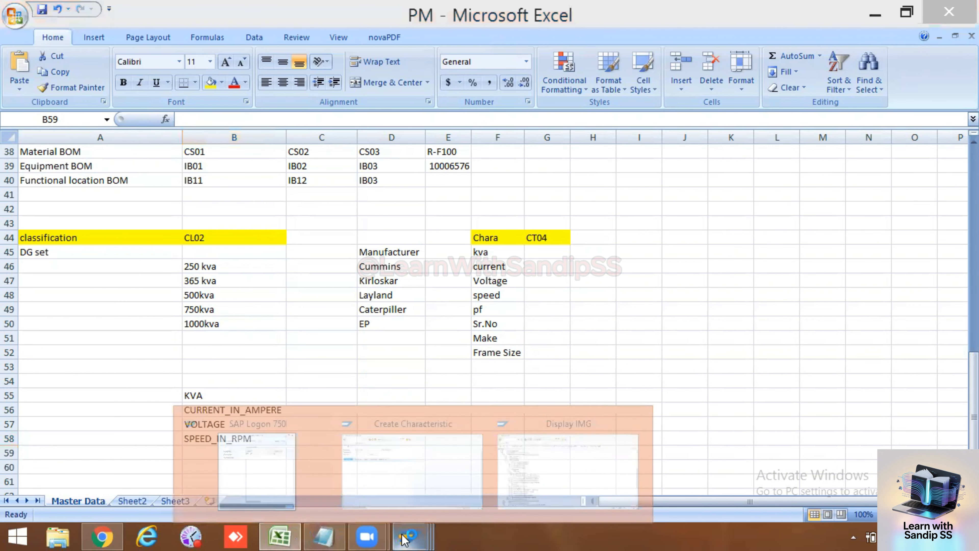
left_click(398, 462)
left_click_drag(158, 109, 76, 102)
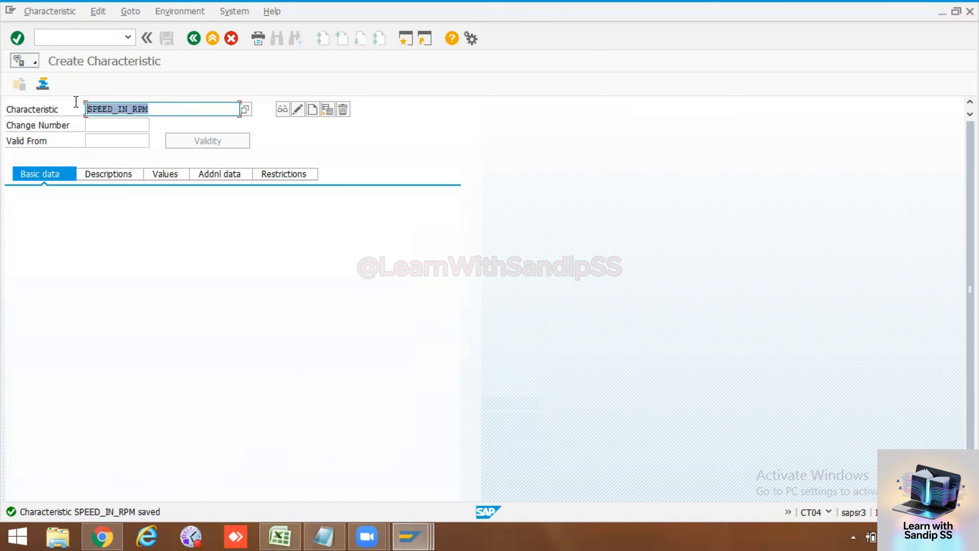
type("p")
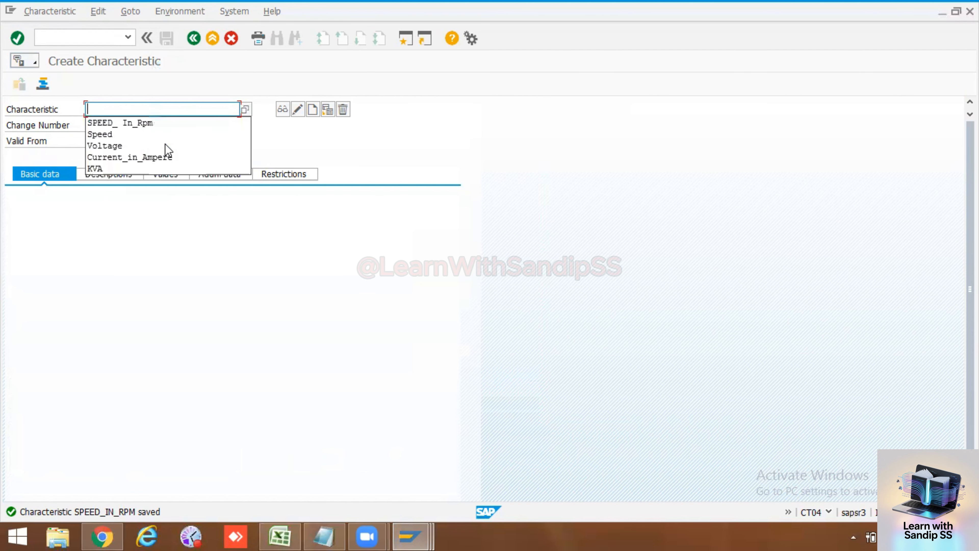
key("Escape")
type("F")
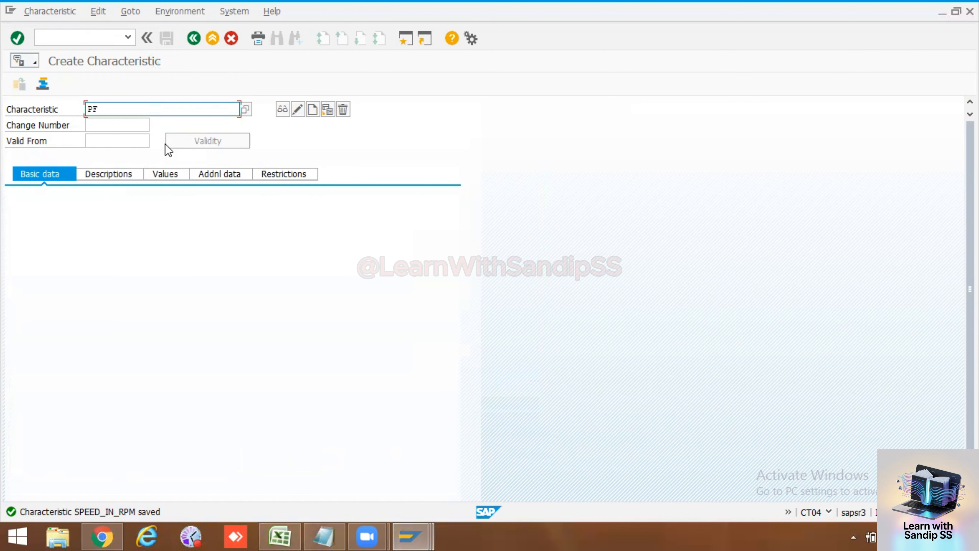
Step: Start creating the characteristic PF and enter Power Factor as its description
left_click(313, 110)
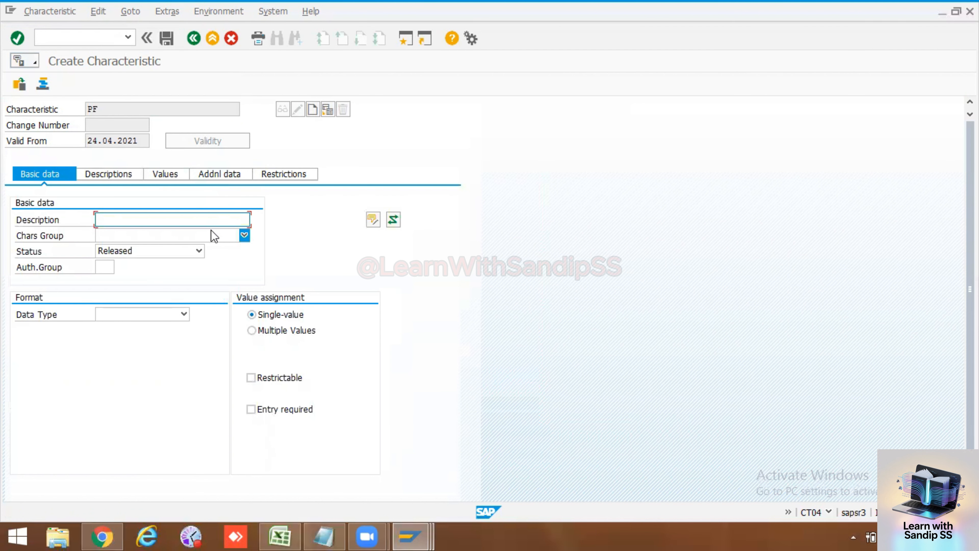
type("Power Factor")
key("shift+Home")
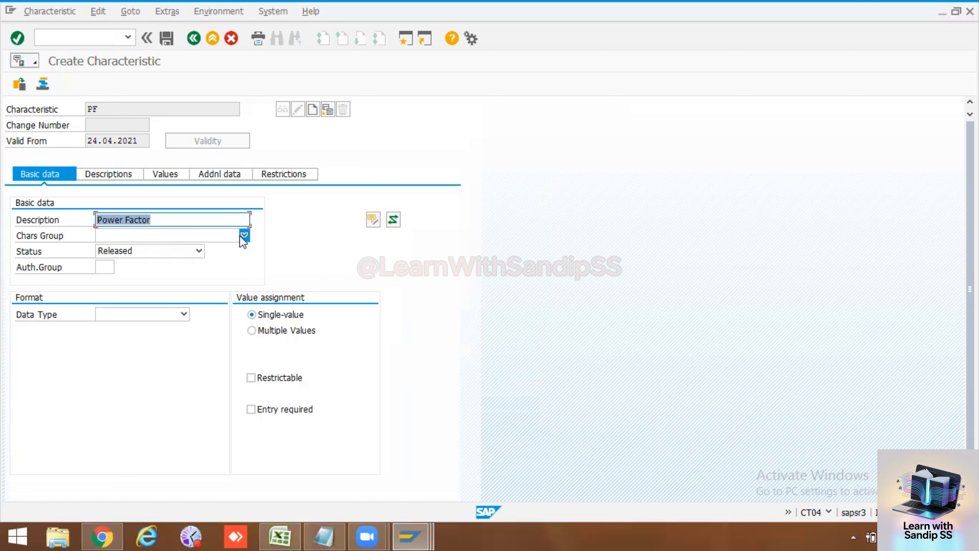
Step: Set PF to Numeric Format with 2 characters and 1 decimal place, and allow interval and negative values
left_click(133, 319)
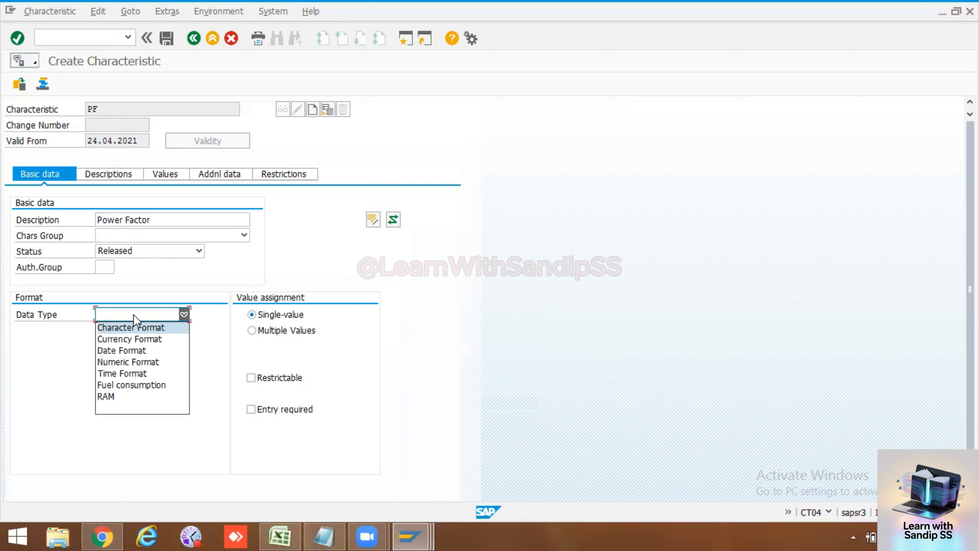
left_click(130, 359)
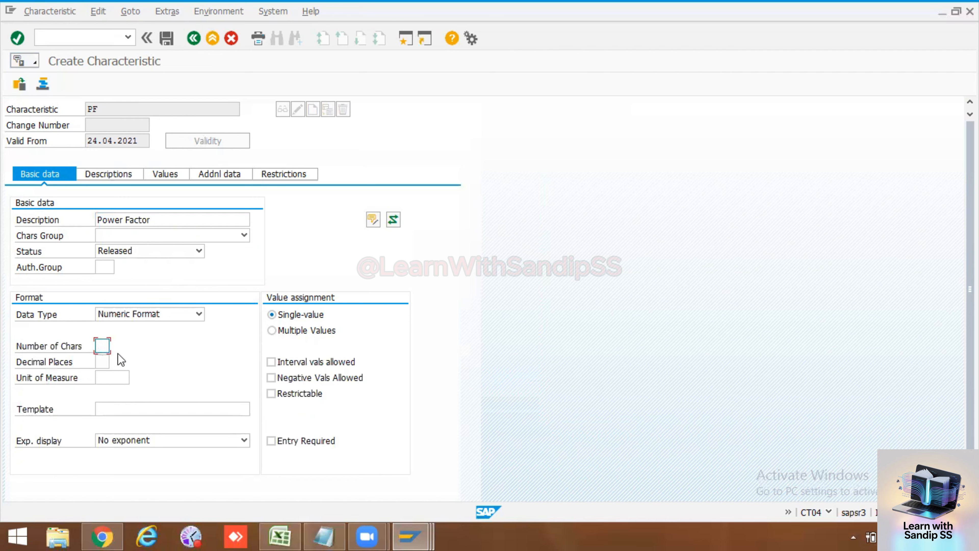
type("2")
left_click(108, 364)
type("1")
left_click(119, 381)
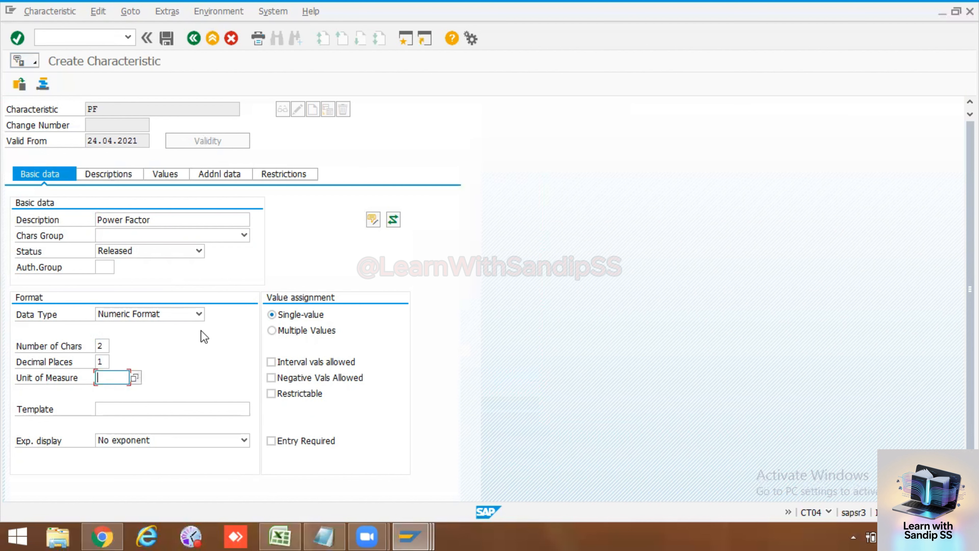
key("Return")
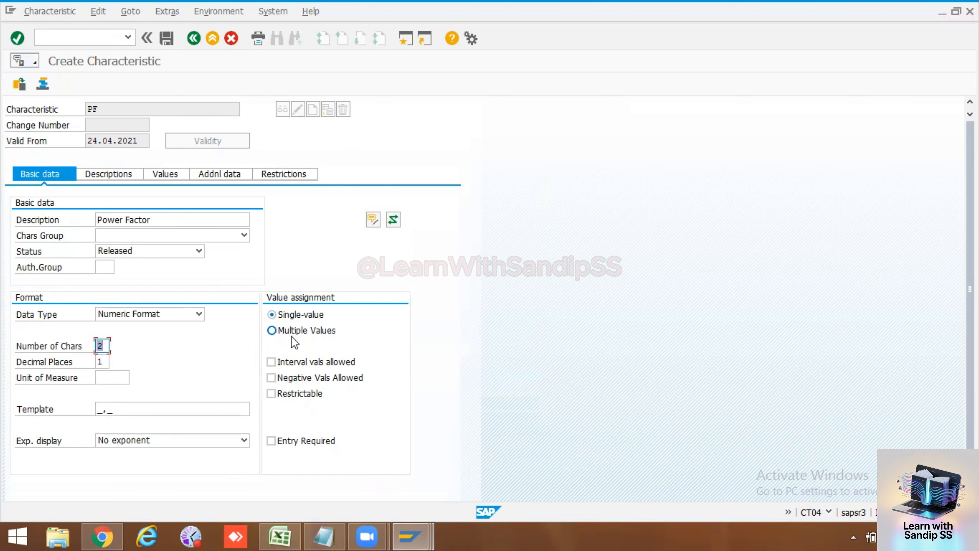
left_click(281, 363)
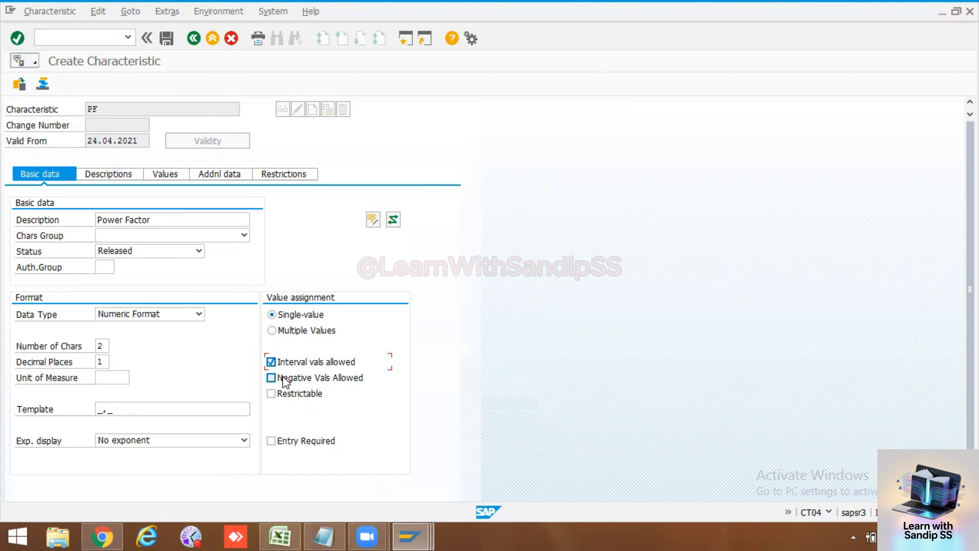
left_click(283, 376)
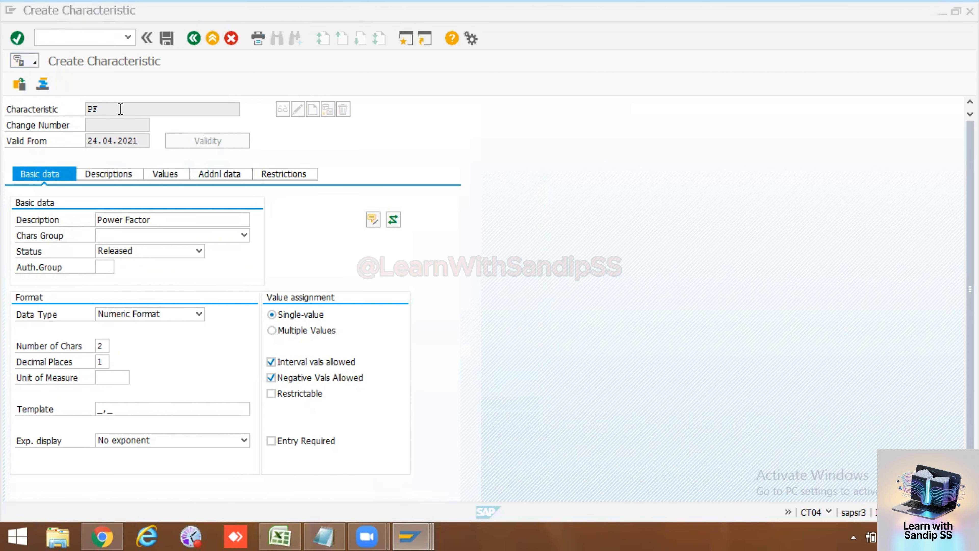
Step: Copy the characteristic name PF and paste it into cell B59 of the PM workbook in Excel
left_click_drag(121, 109, 66, 102)
key("ctrl+c")
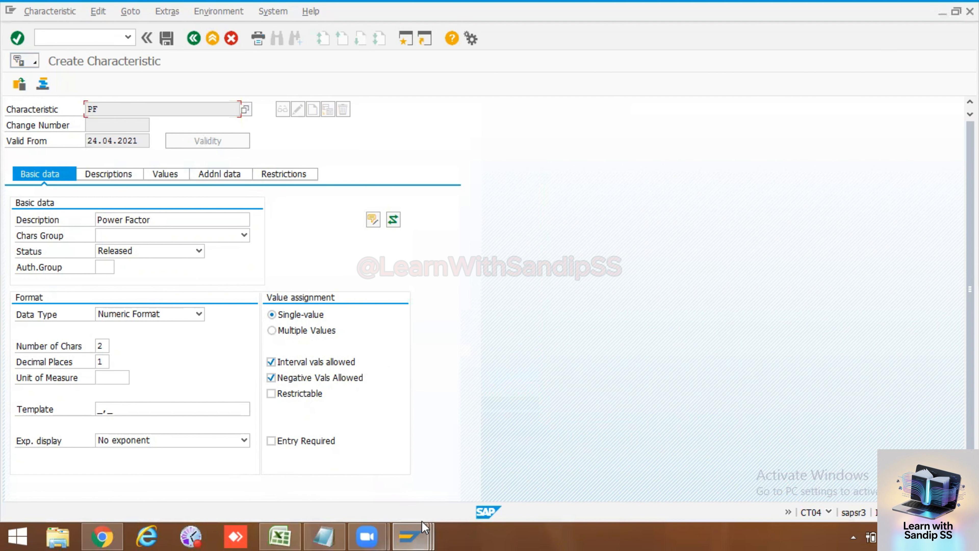
left_click(280, 536)
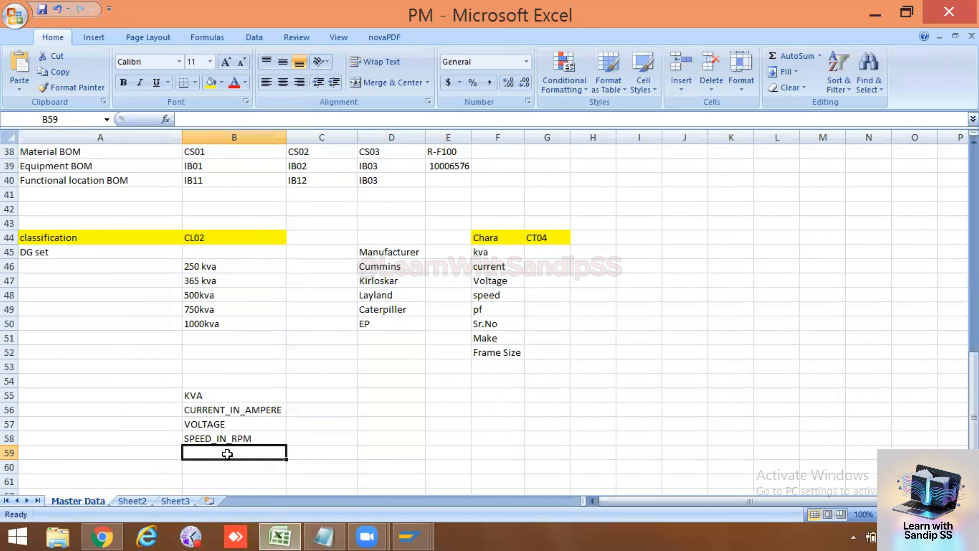
key("ctrl+v")
left_click(386, 425)
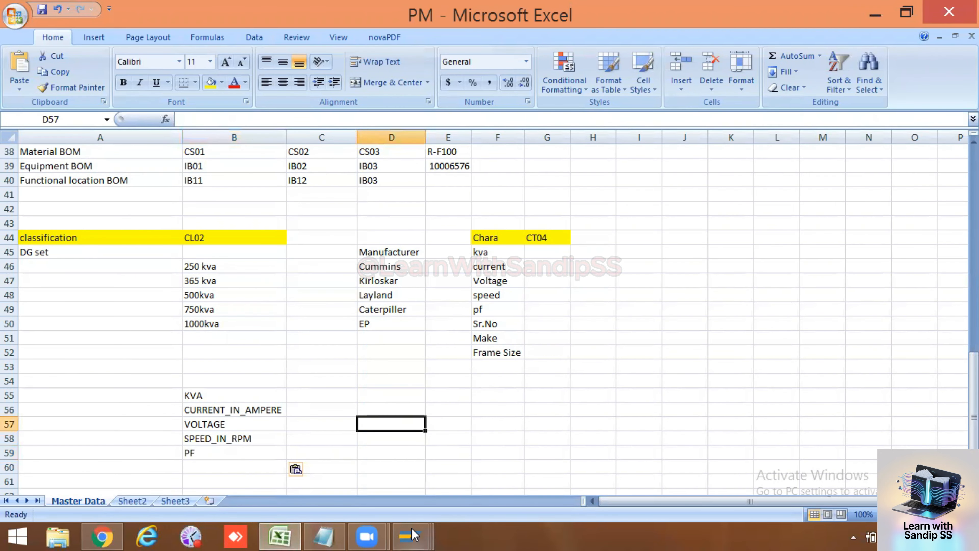
Step: Return to the Create Characteristic window in SAP and open the allowed values of PF
mouse_move(413, 535)
left_click(433, 488)
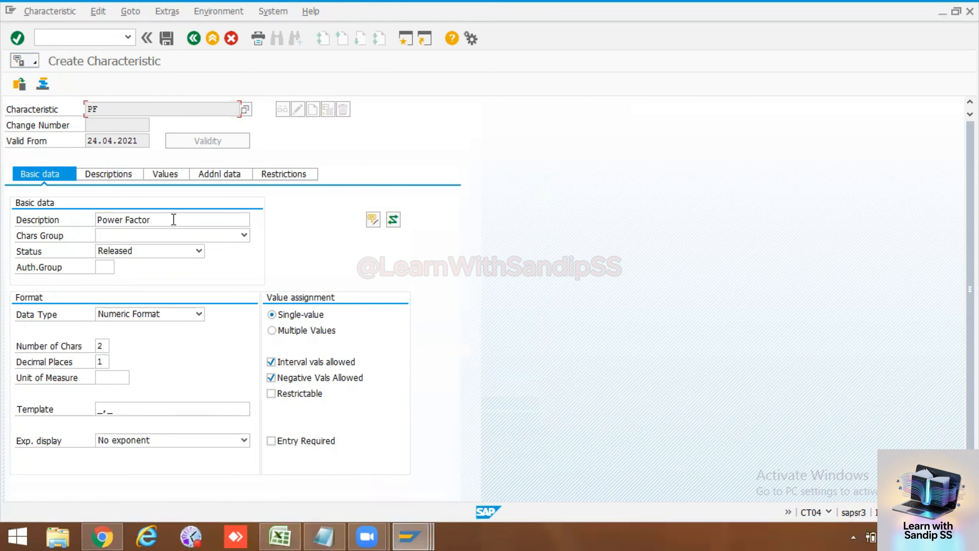
left_click_drag(106, 344, 91, 345)
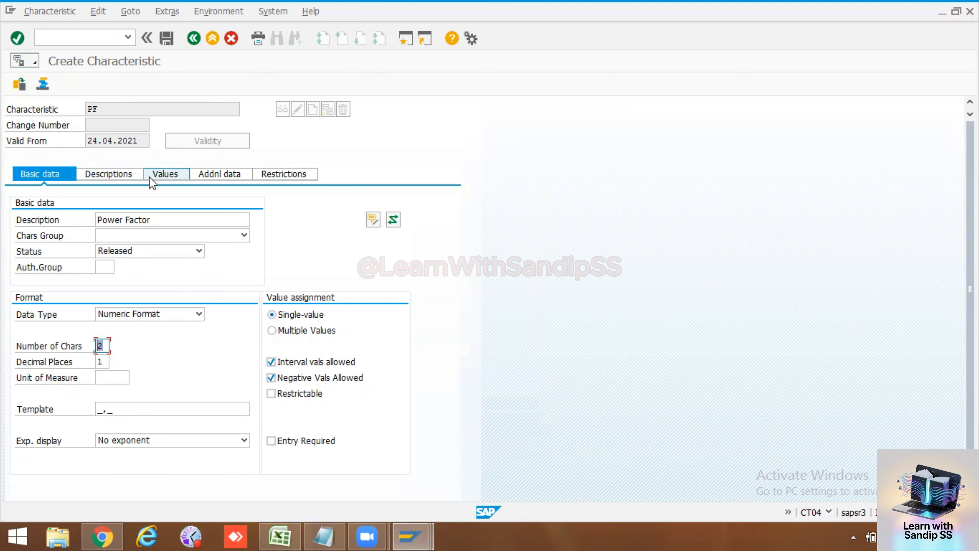
left_click(159, 175)
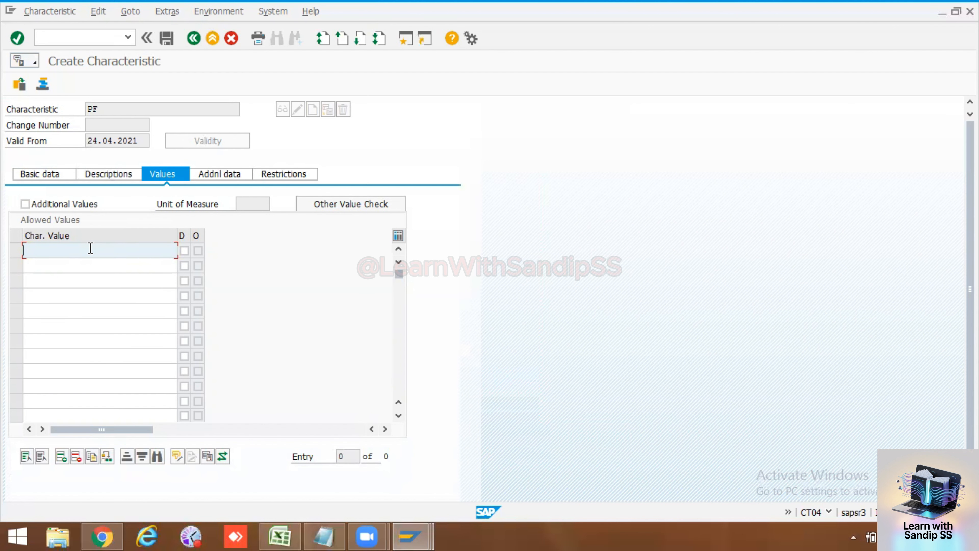
left_click(44, 174)
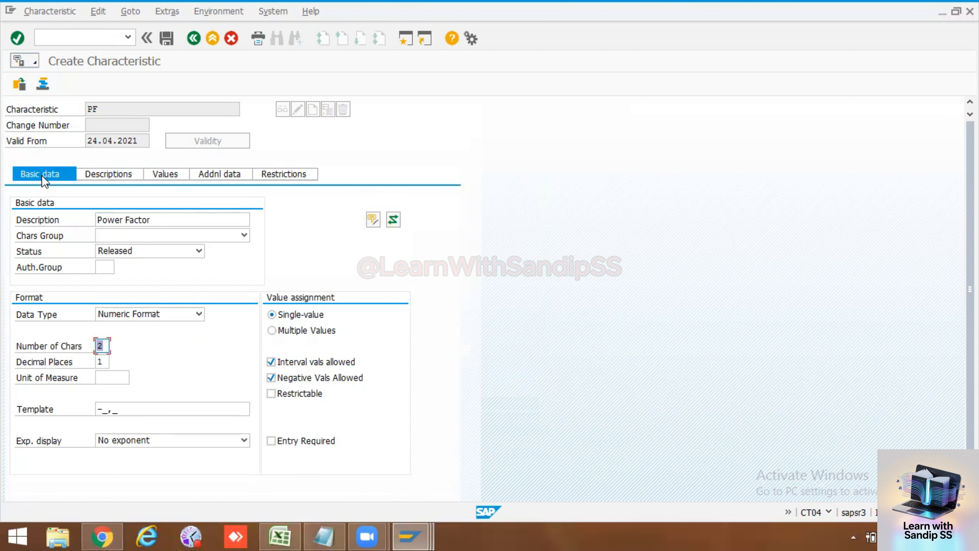
left_click(166, 174)
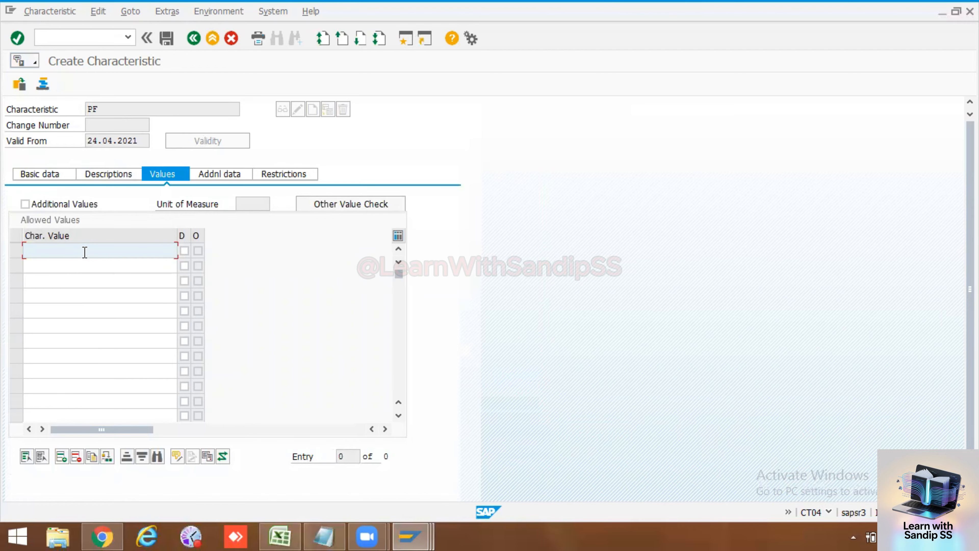
Step: Enter the interval -1 - 1 as the first allowed value of PF
type("-a - 1")
key("Return")
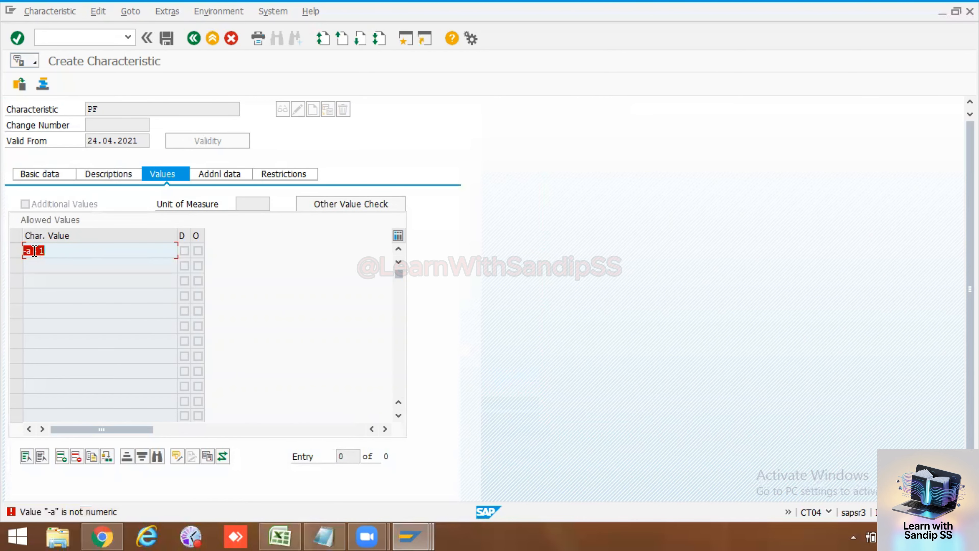
left_click(34, 252)
key("BackSpace")
key("BackSpace")
type("1")
key("Return")
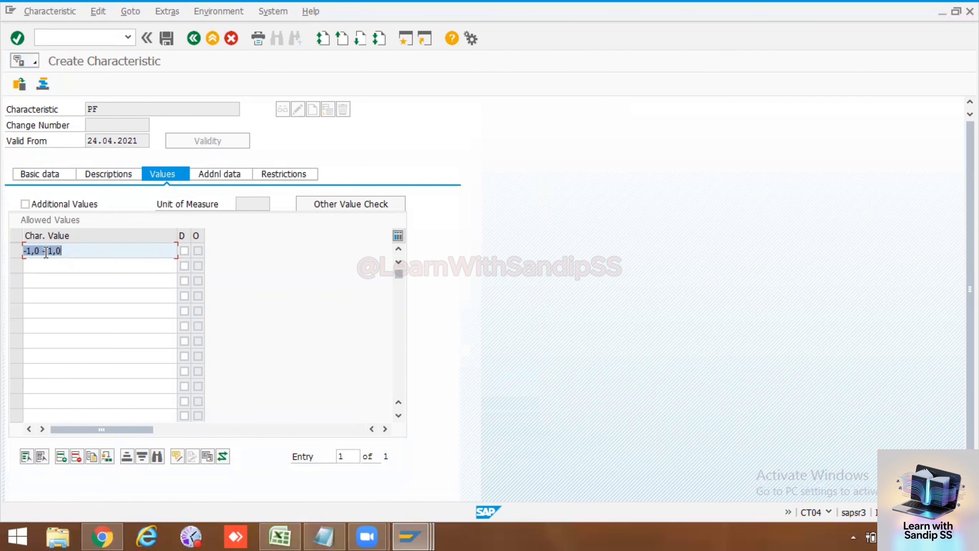
Step: Go back to the basic data of PF and save the characteristic
left_click(76, 265)
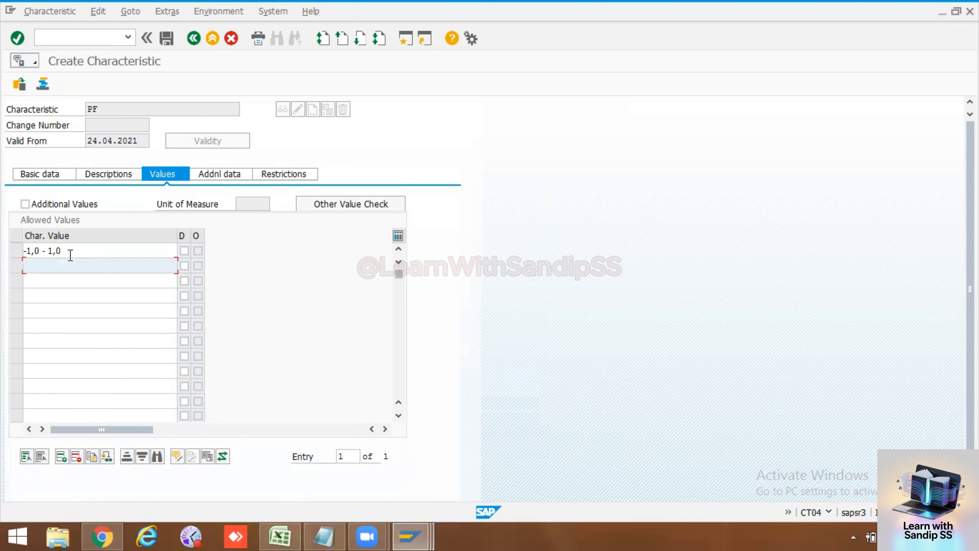
left_click(39, 175)
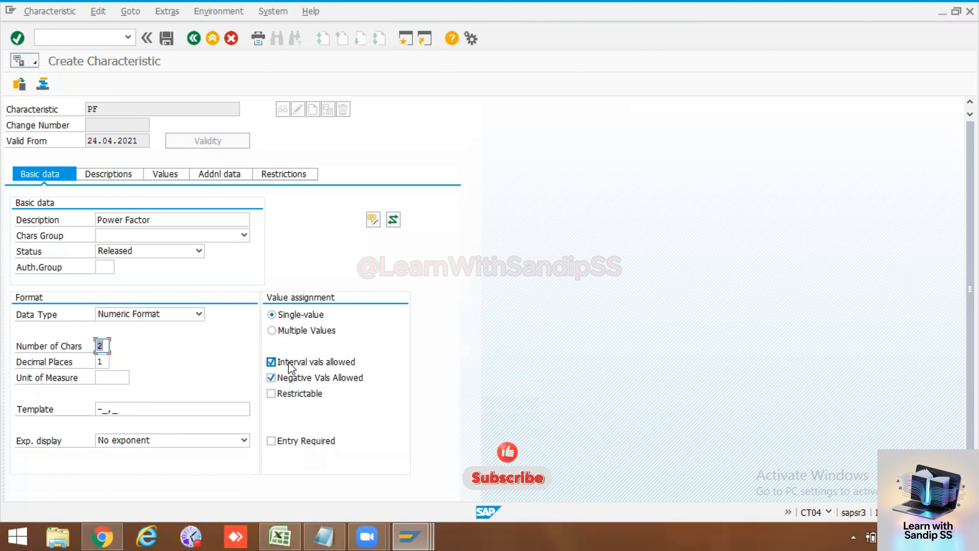
left_click(167, 38)
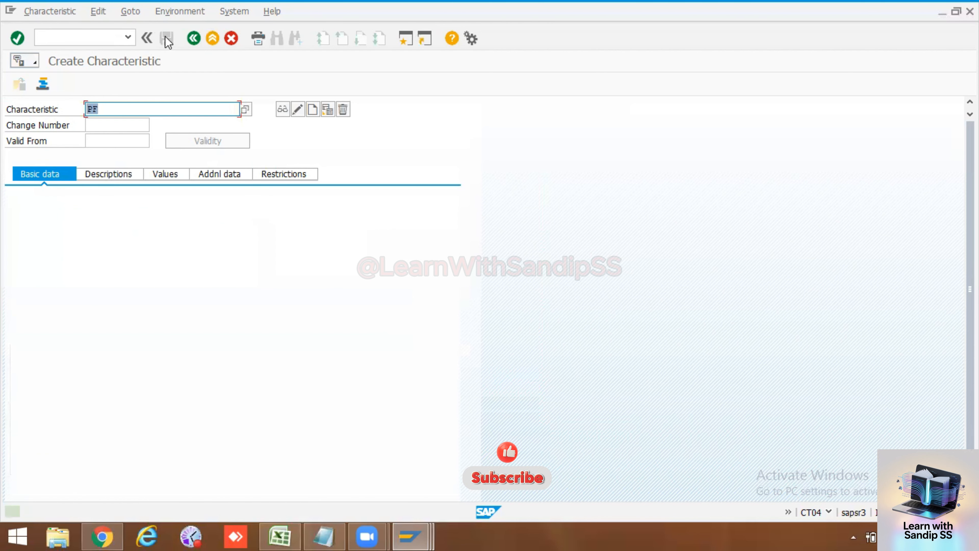
Step: Replace the characteristic name PF with Sl_No
left_click(132, 110)
key("BackSpace")
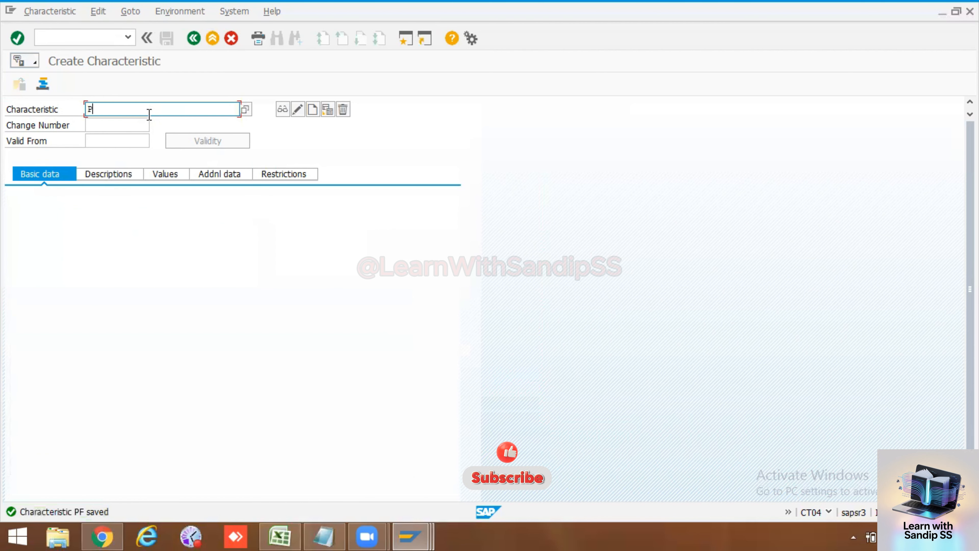
key("BackSpace")
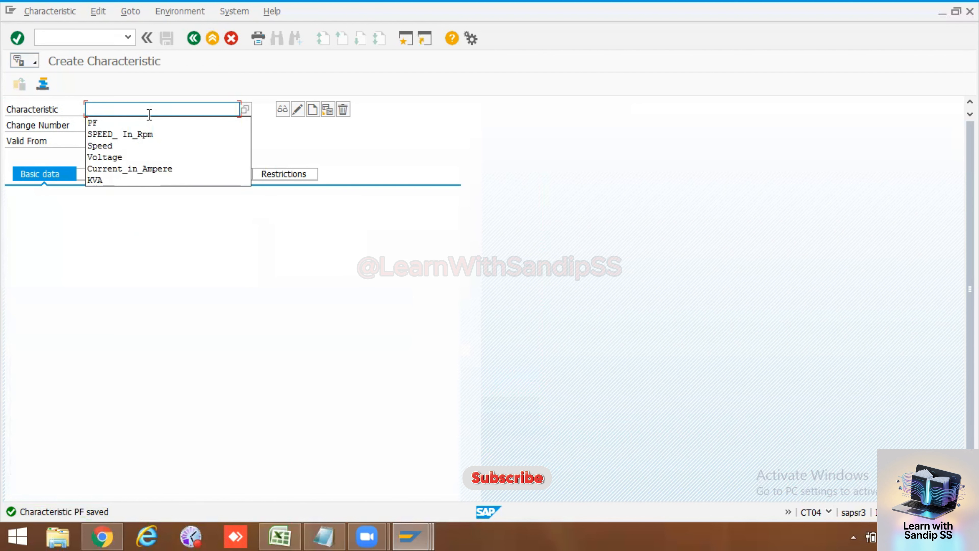
type("Seri")
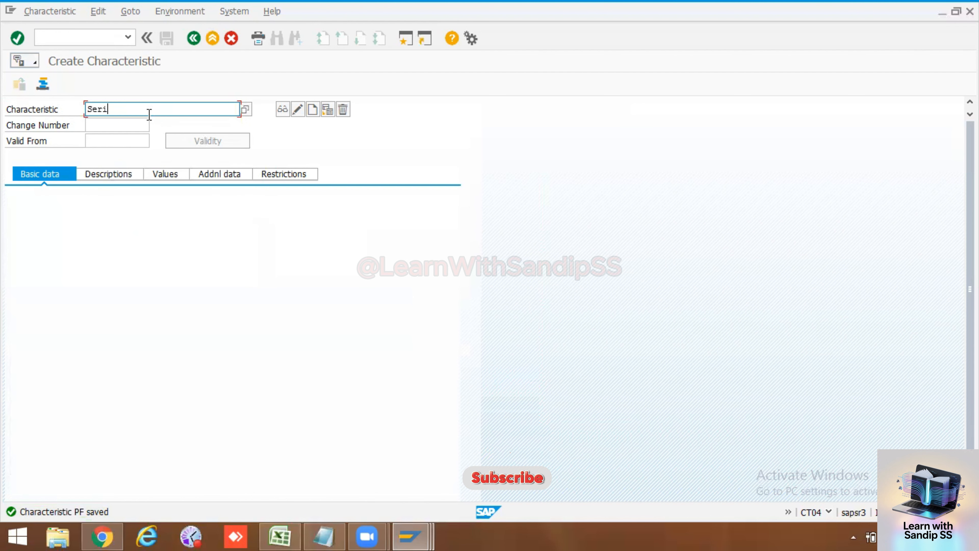
type("al Nu")
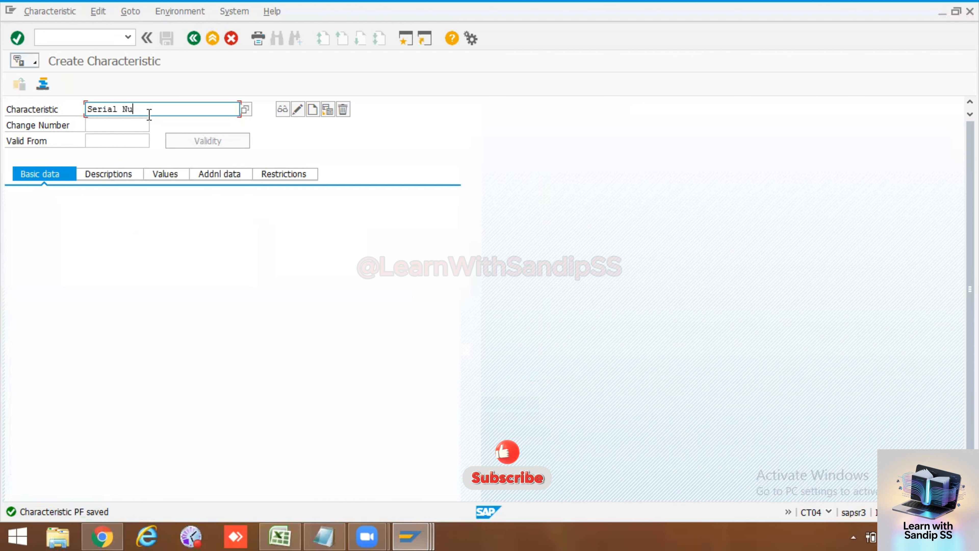
type("mber")
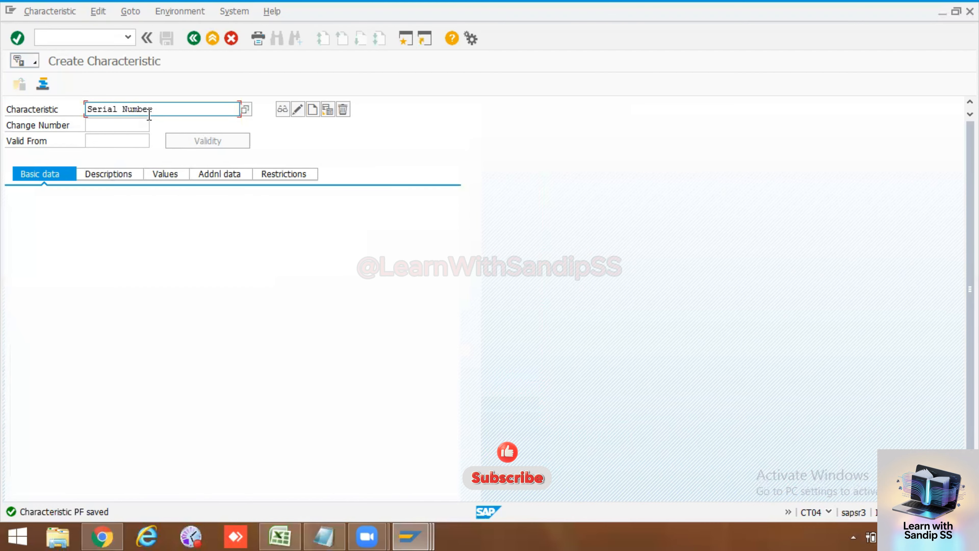
key("BackSpace")
key("BackSpace")
key("BackSpace")
key("BackSpace")
key("BackSpace")
key("BackSpace")
key("BackSpace")
key("BackSpace")
key("BackSpace")
key("BackSpace")
key("BackSpace")
key("BackSpace")
key("BackSpace")
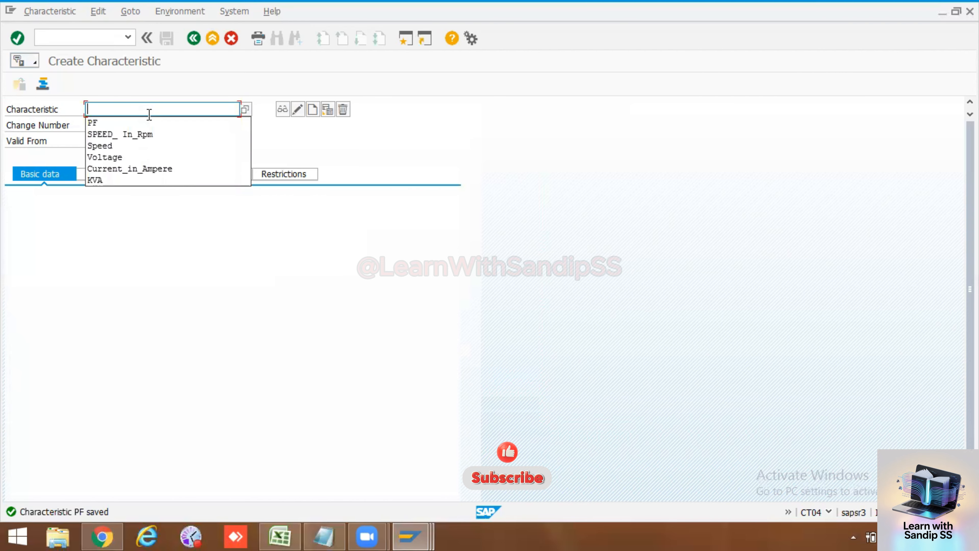
type("S1")
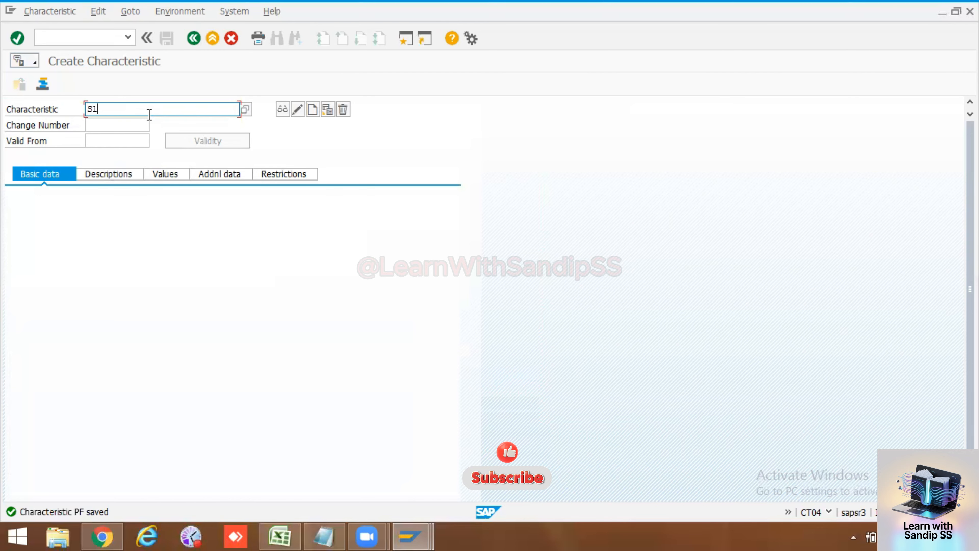
type("_No")
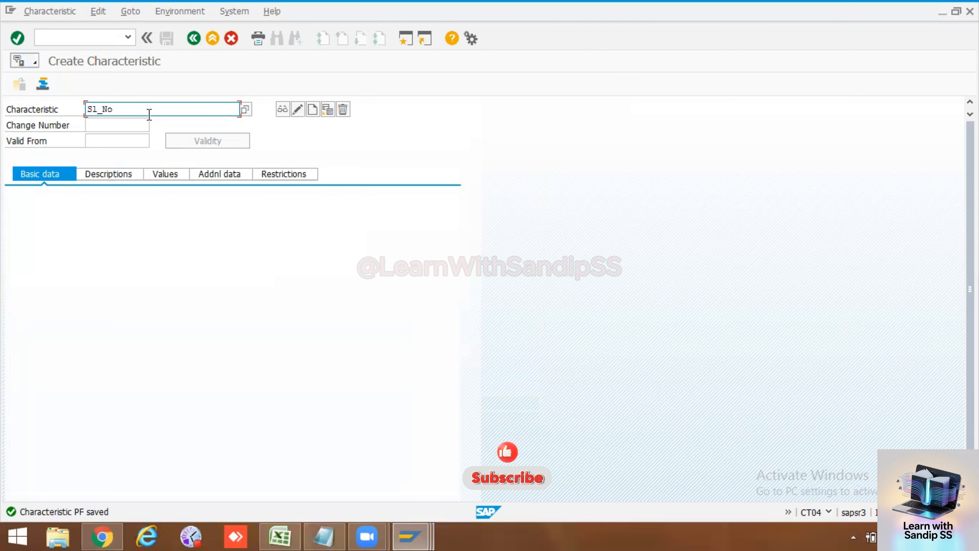
Step: Start creating the characteristic SL_NO and enter Serial Number as its description
left_click(313, 109)
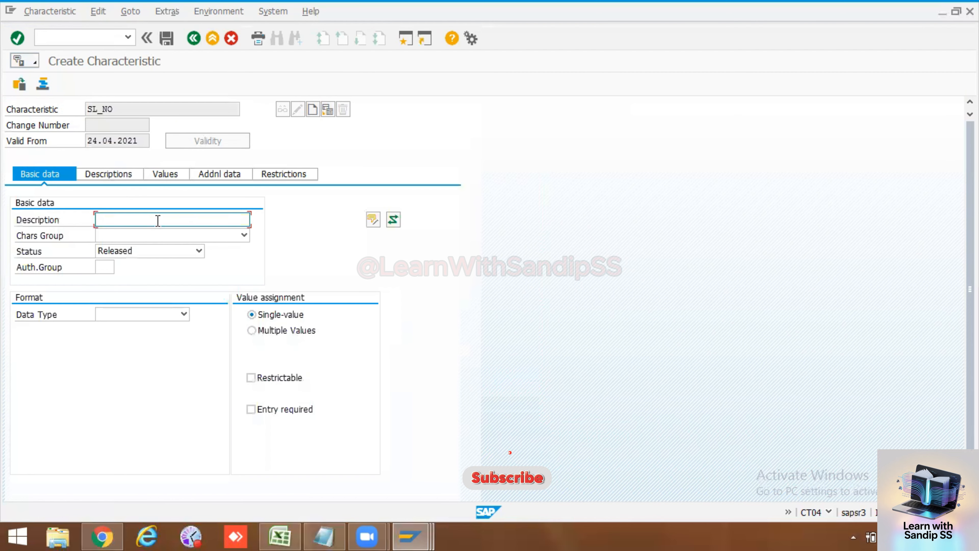
type("Seri")
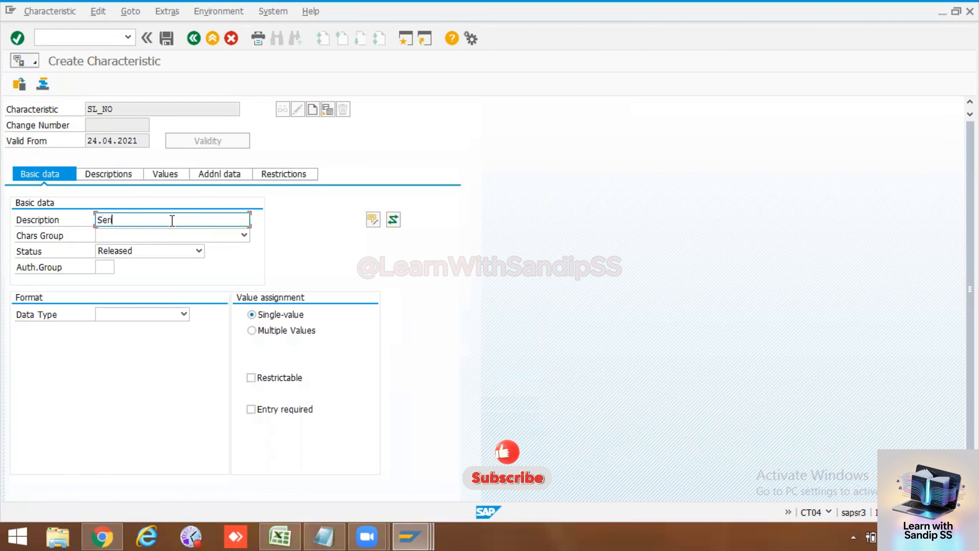
type("al Number")
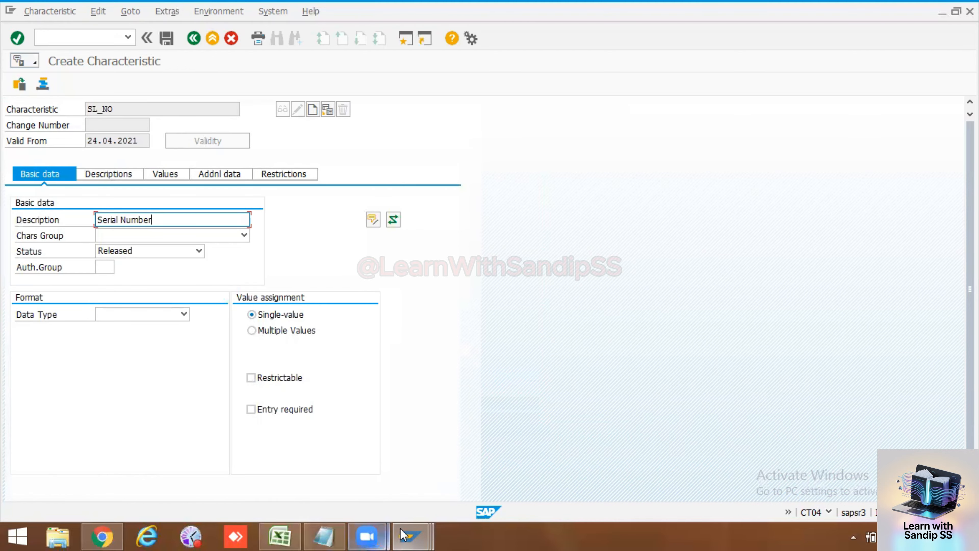
Step: Switch to the Display IMG session in SAP and open transaction IE02 for changing equipment
left_click(411, 536)
left_click(430, 459)
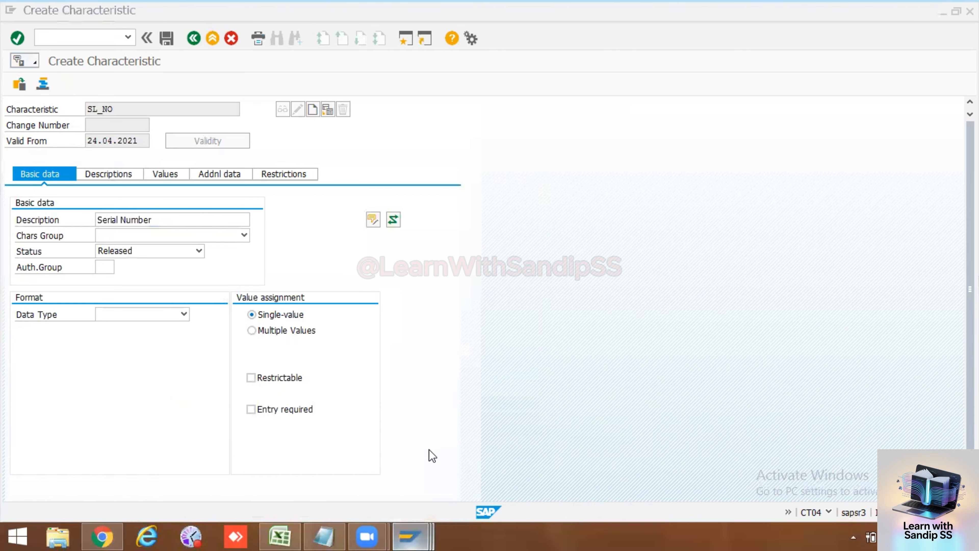
left_click(410, 537)
left_click(542, 490)
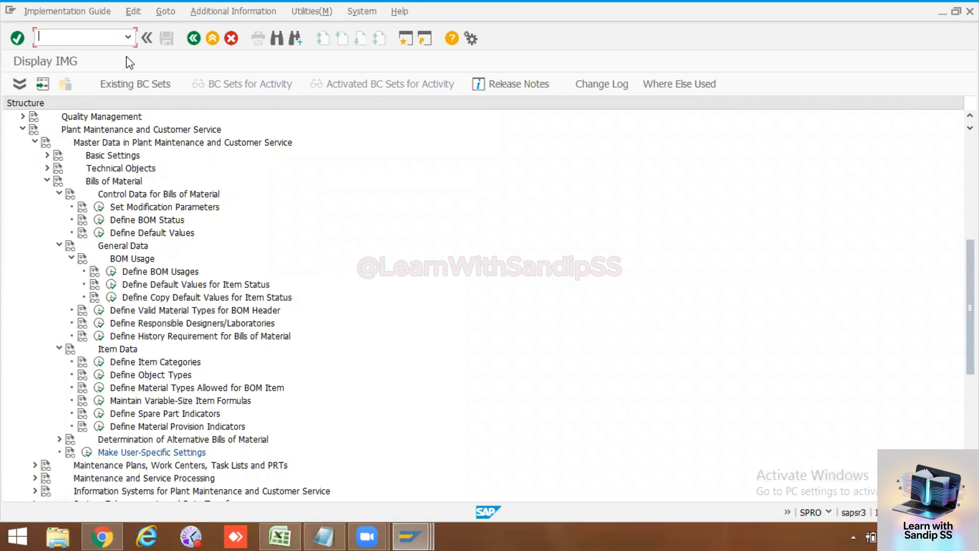
type("/nie02")
key("Return")
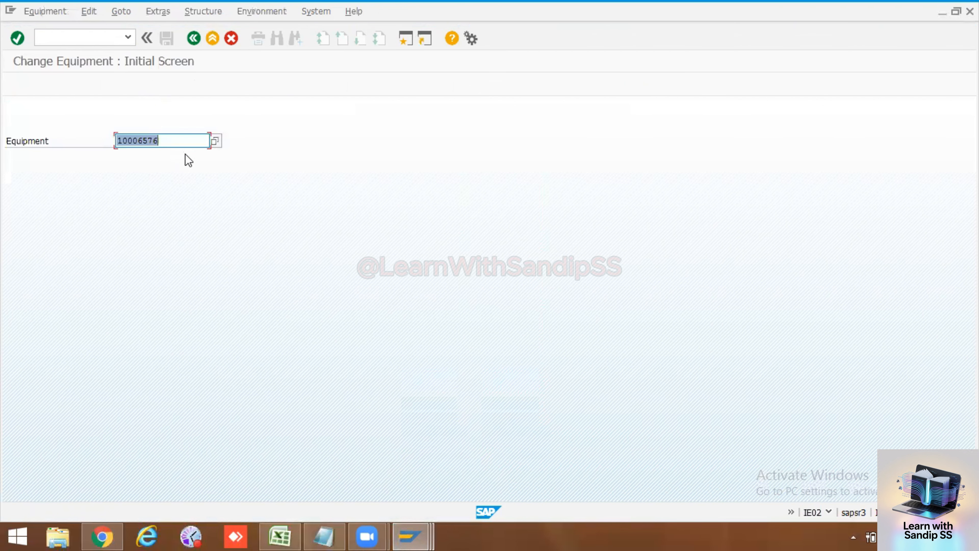
Step: Open equipment 10006576 for changing, enter KSB000123 as the manufacturer serial number and save the equipment
key("Return")
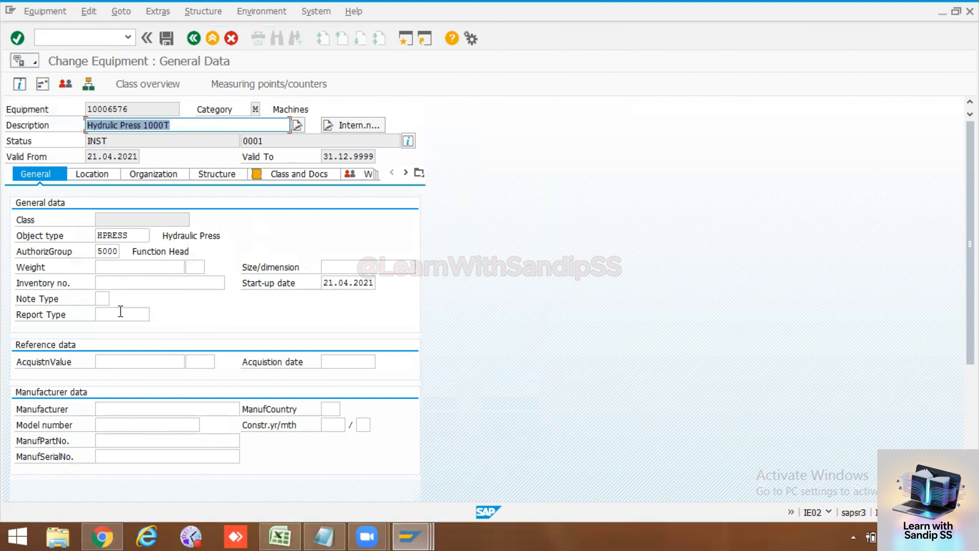
left_click(131, 458)
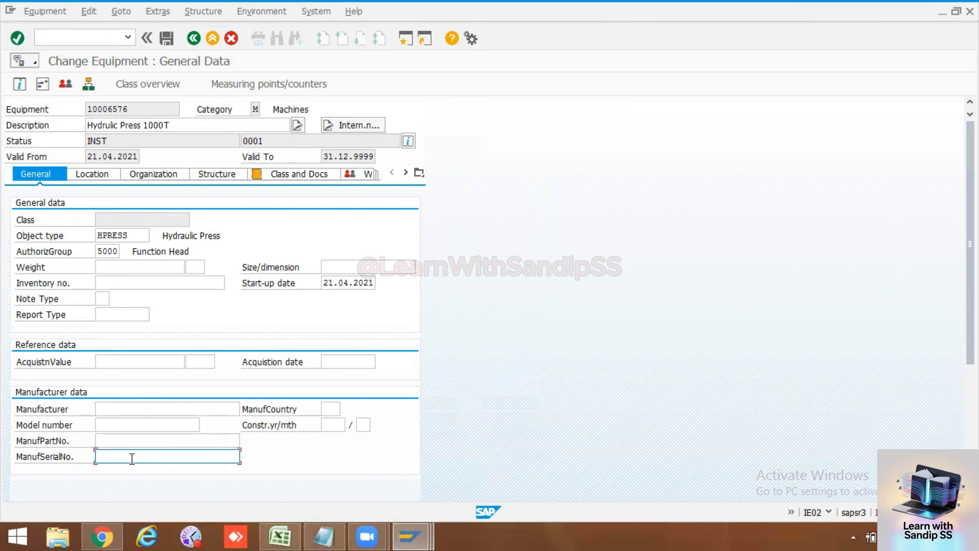
type("Eaton")
key("BackSpace")
key("BackSpace")
key("BackSpace")
key("BackSpace")
key("BackSpace")
type("Kiro")
key("BackSpace")
type("o")
key("BackSpace")
type("loskar")
key("BackSpace")
key("BackSpace")
key("BackSpace")
key("BackSpace")
key("BackSpace")
key("BackSpace")
key("BackSpace")
key("BackSpace")
type("sl")
key("BackSpace")
key("BackSpace")
type("SB00012")
left_click(167, 38)
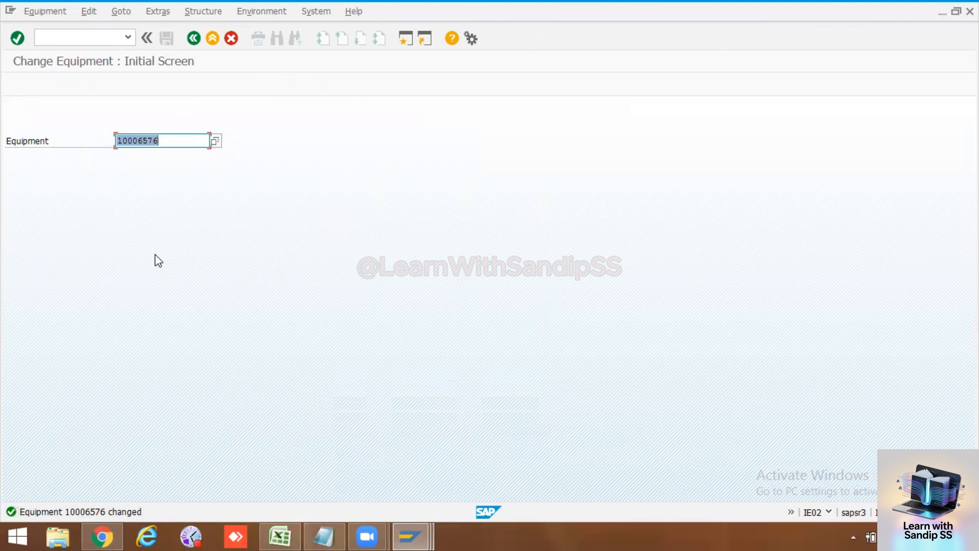
Step: Reopen equipment 10006576 and read the field help for the manufacturer serial number, including its use and examples
key("Return")
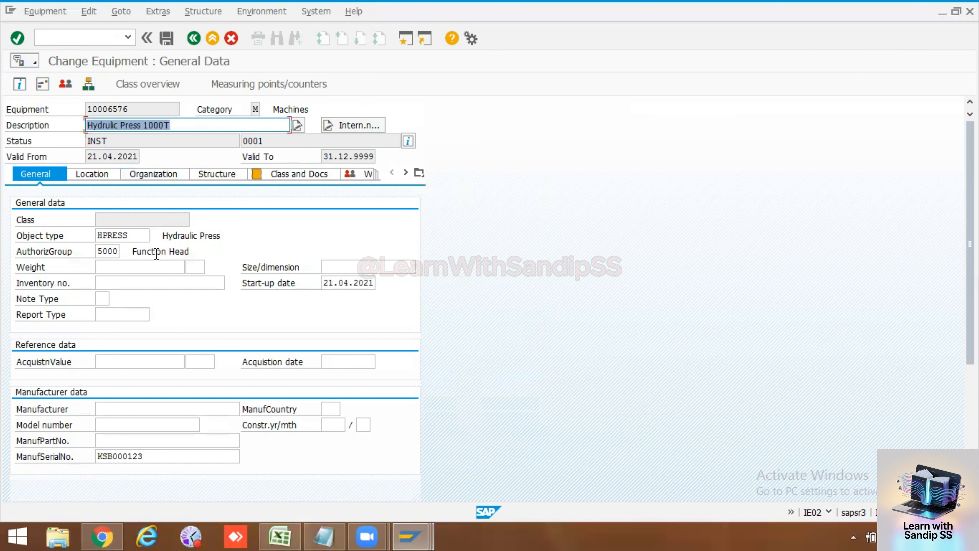
left_click(151, 459)
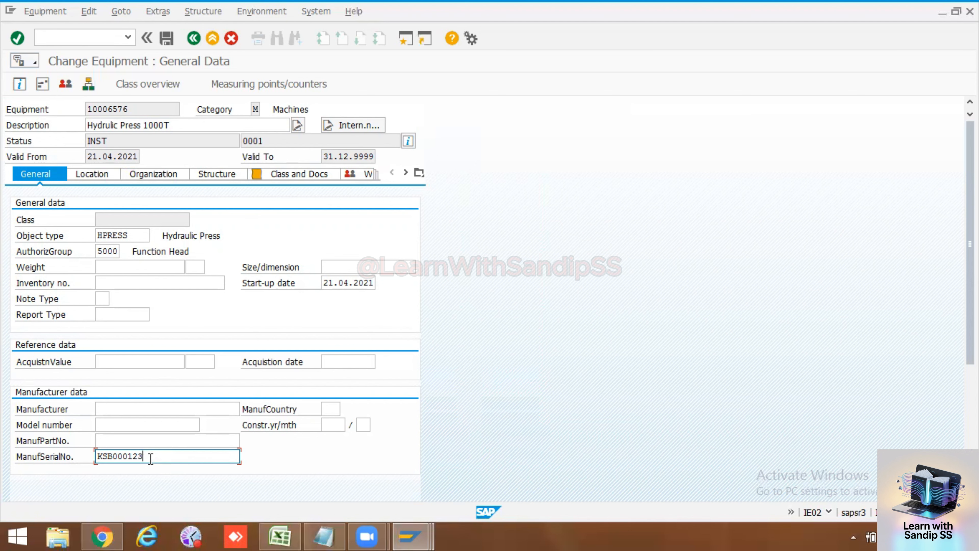
key("F1")
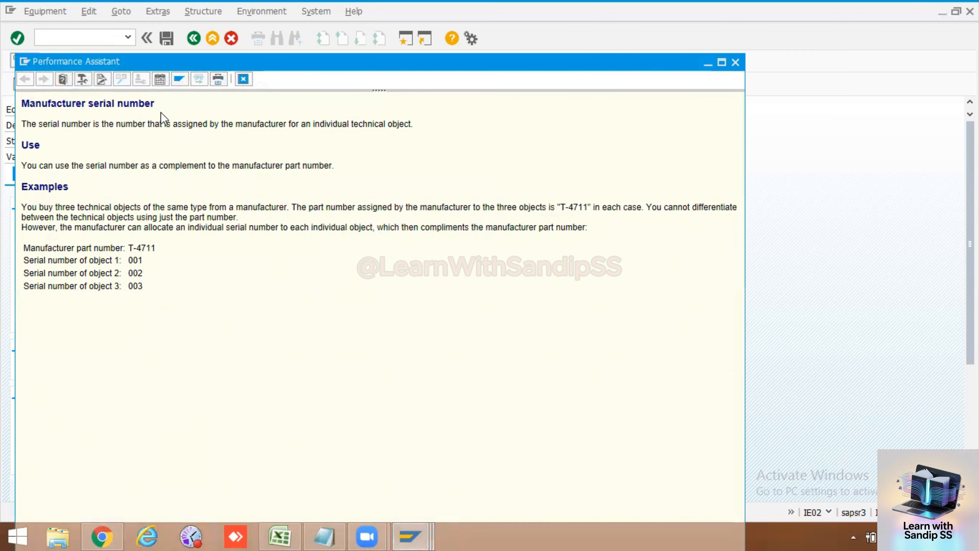
left_click_drag(22, 123, 369, 142)
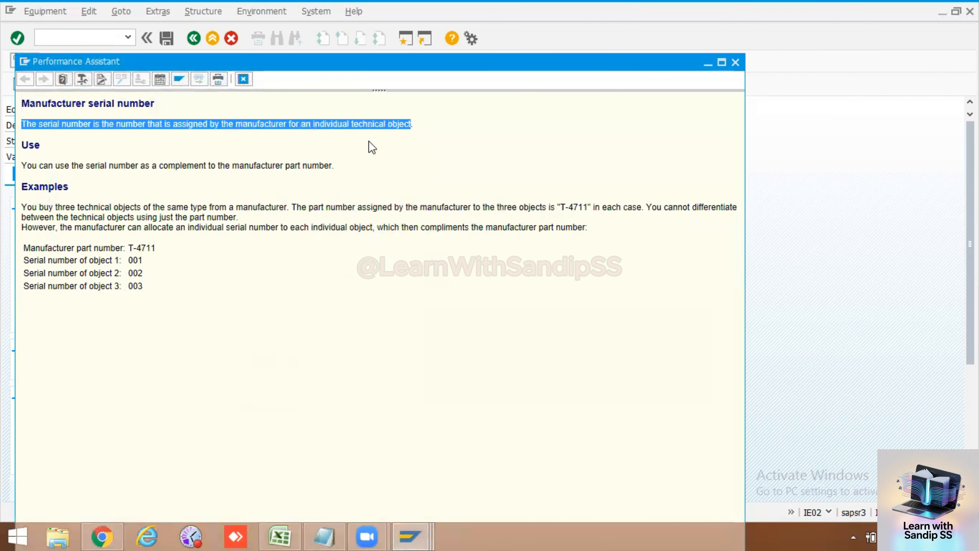
left_click_drag(42, 146, 21, 145)
left_click_drag(69, 187, 27, 187)
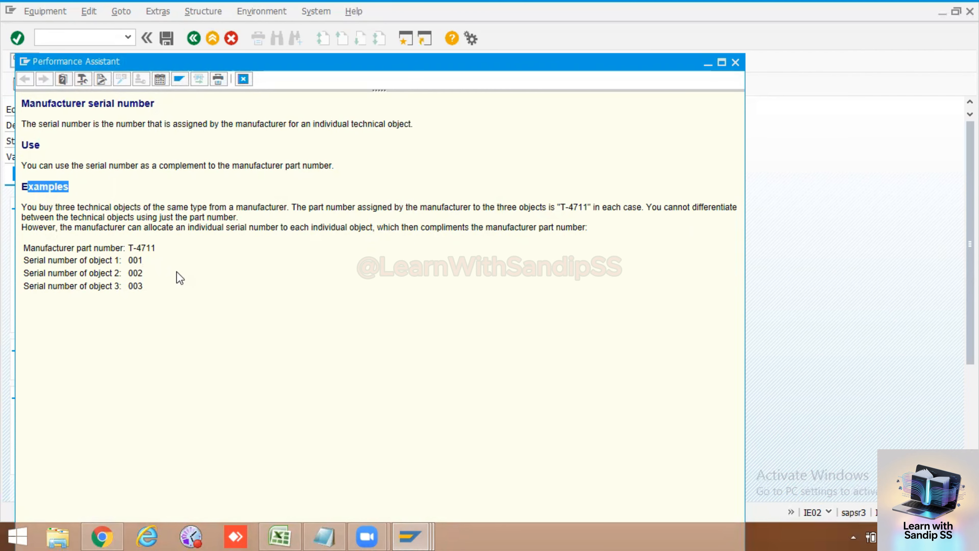
left_click_drag(144, 289, 20, 103)
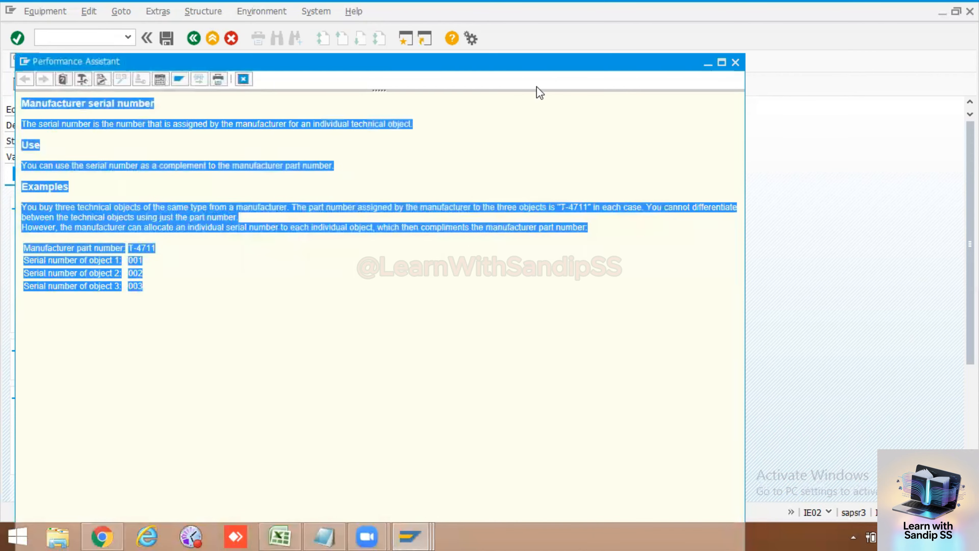
key("Escape")
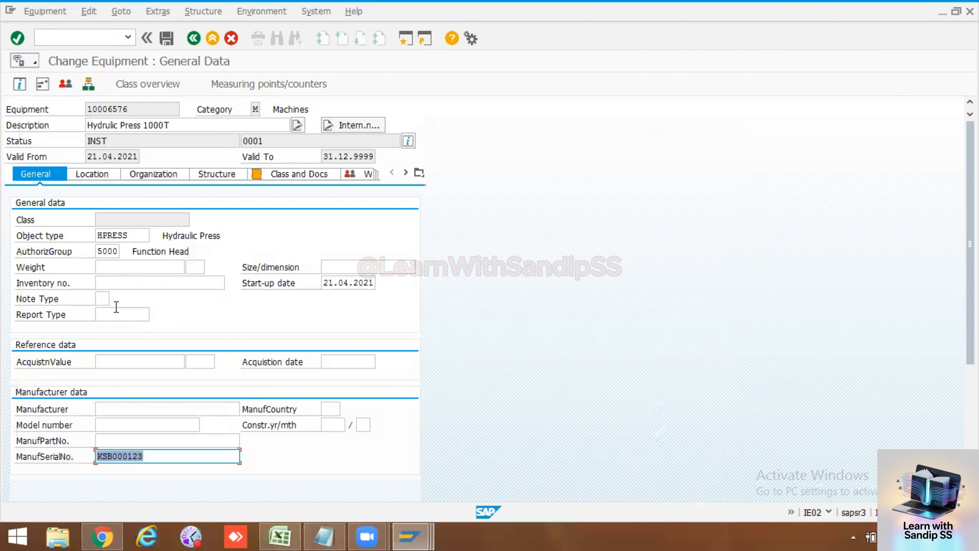
Step: Look up the field help for the Manufacturer field in the manufacturer data and close it
left_click(102, 268)
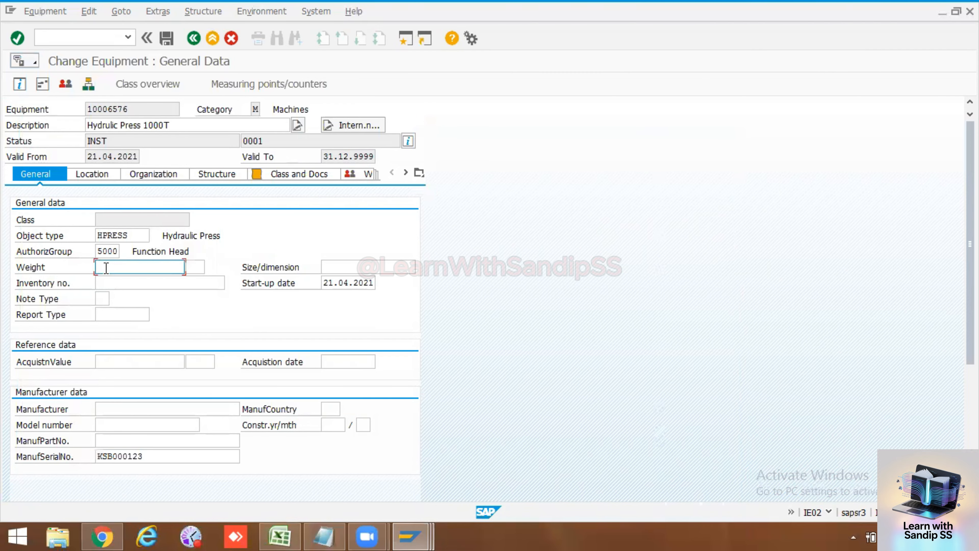
left_click(106, 405)
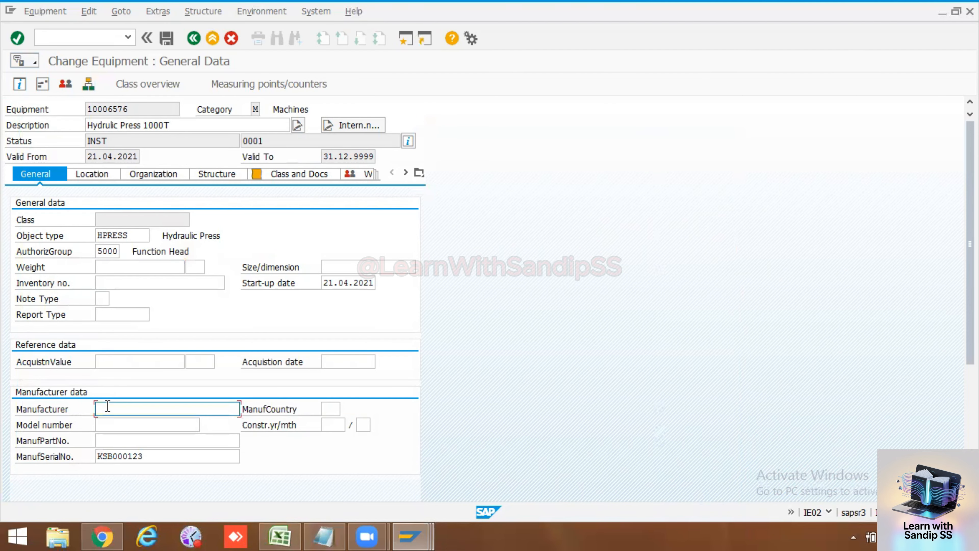
key("F1")
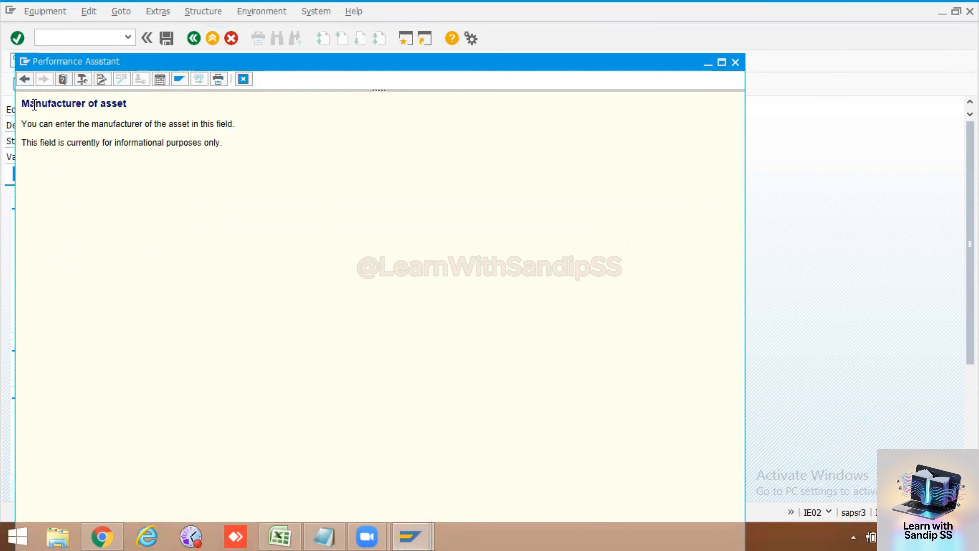
left_click(736, 63)
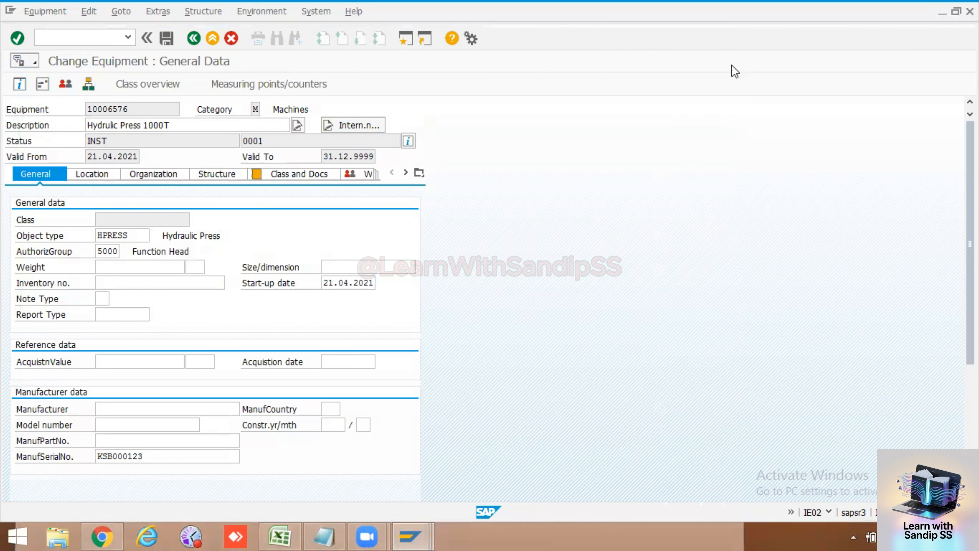
Step: Show the technical information of the manufacturer serial number field and select its table name ITOB
left_click(156, 457)
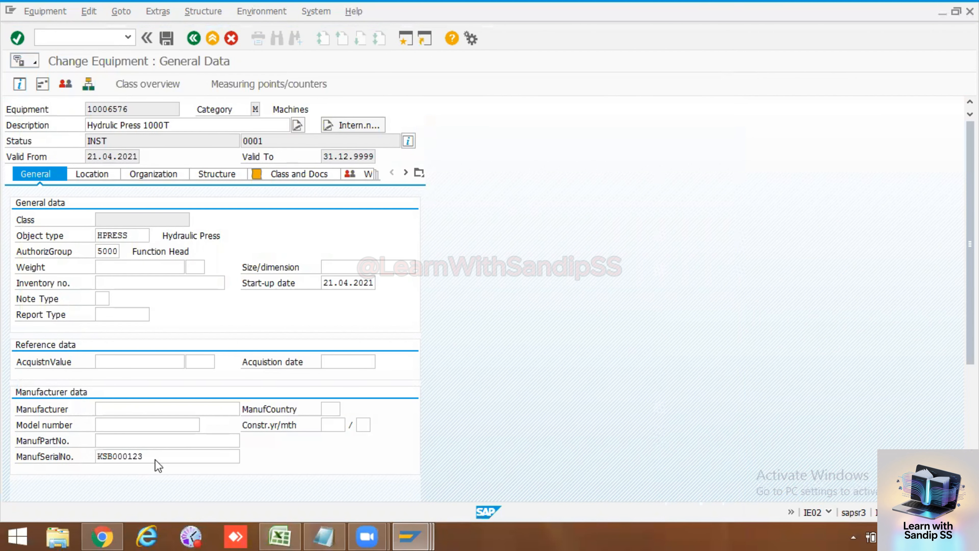
key("F1")
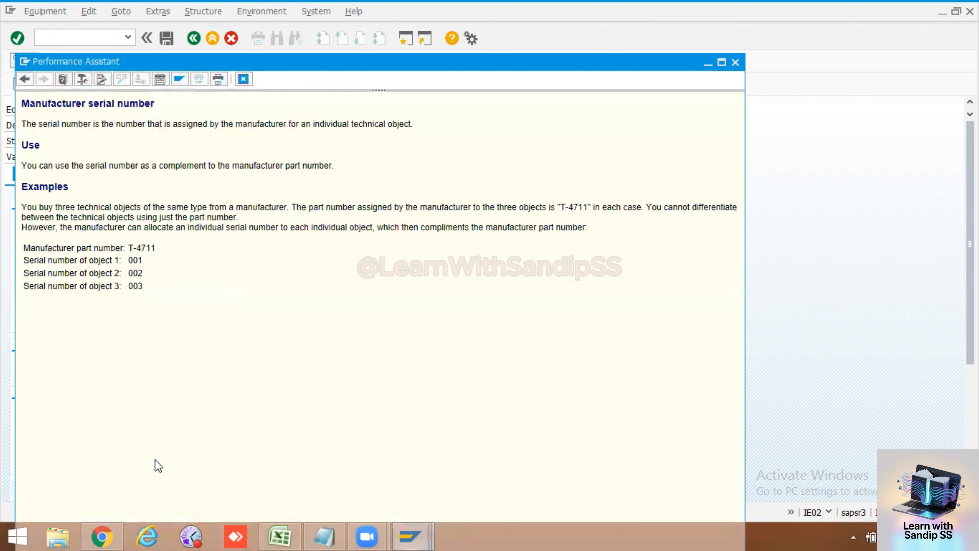
left_click(86, 80)
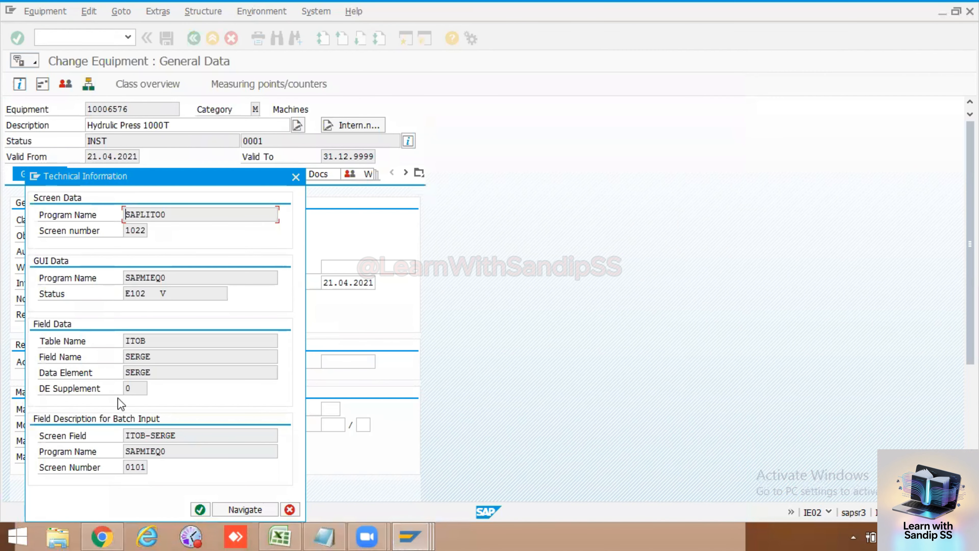
left_click_drag(147, 342, 121, 341)
left_click_drag(168, 360, 107, 361)
left_click_drag(161, 339, 119, 340)
left_click_drag(158, 343, 122, 344)
left_click(122, 344)
left_click_drag(156, 341, 124, 341)
Step: Switch to the PM workbook in Excel and enter the table name ITOB in cell I55
left_click(287, 530)
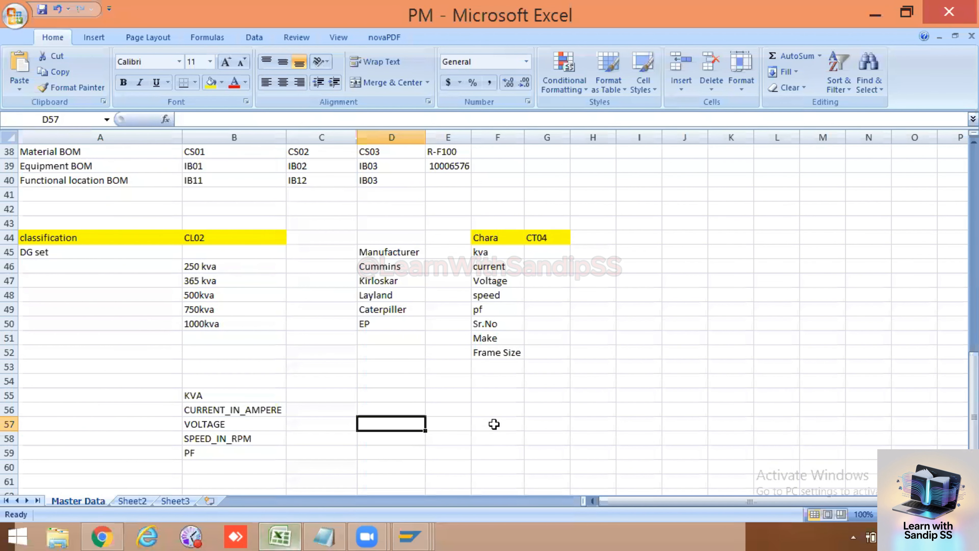
left_click(503, 410)
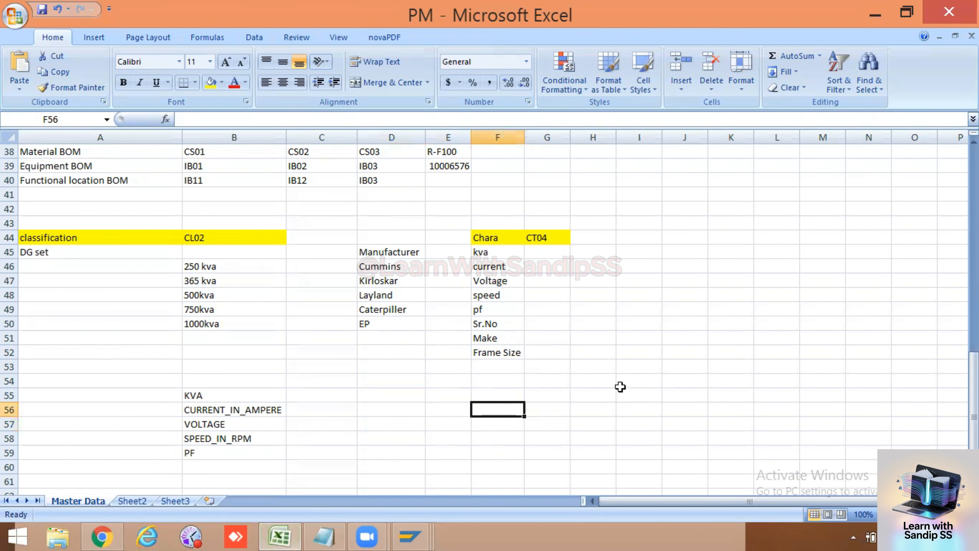
left_click(628, 396)
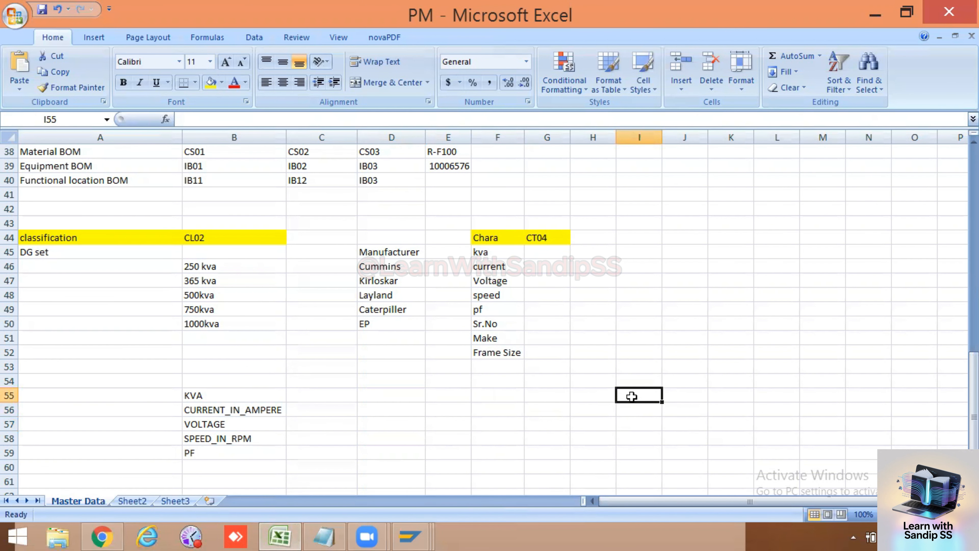
type("ITOB")
Step: Copy the field name SERGE from SAP's technical information into cell J55 of the Excel sheet
key("alt+Tab")
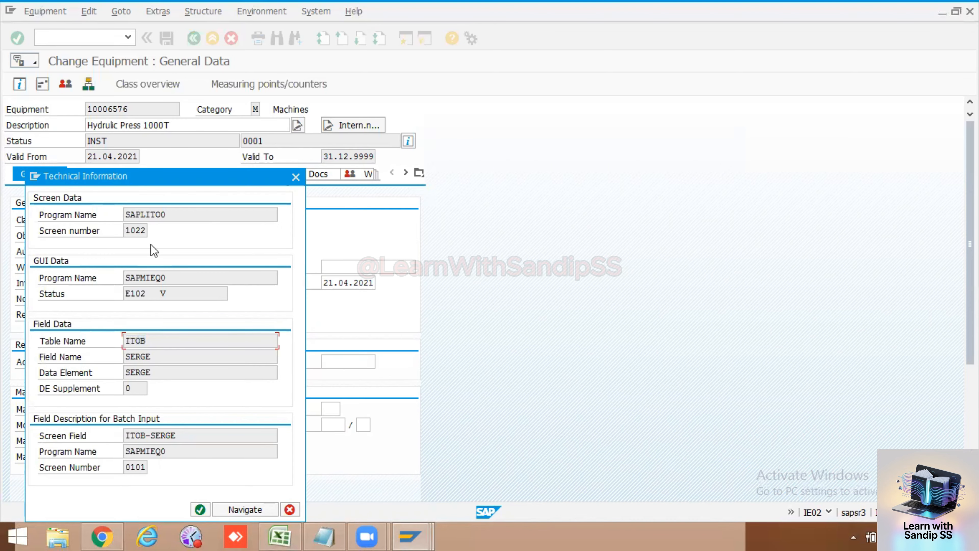
left_click(131, 356)
double_click(131, 357)
key("ctrl+c")
key("alt+Tab")
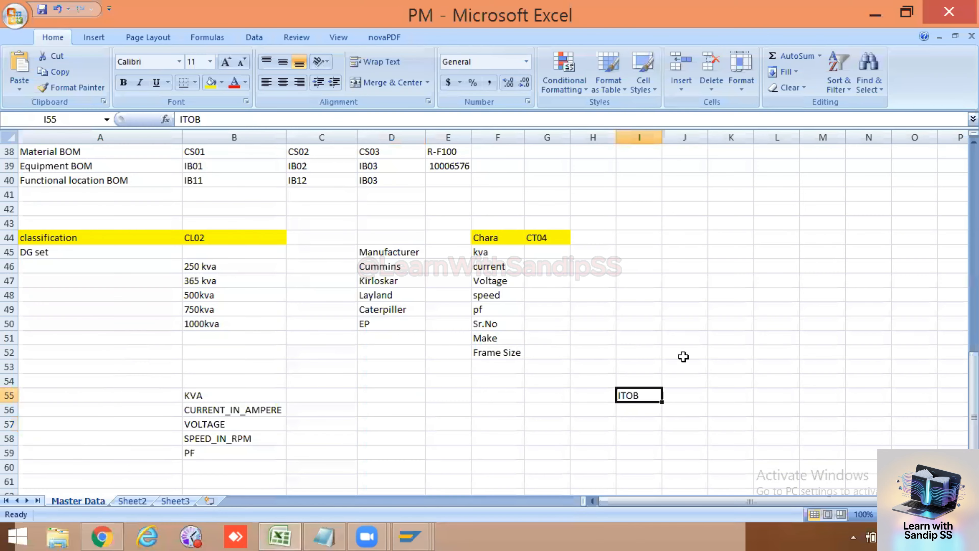
left_click(696, 393)
key("ctrl+v")
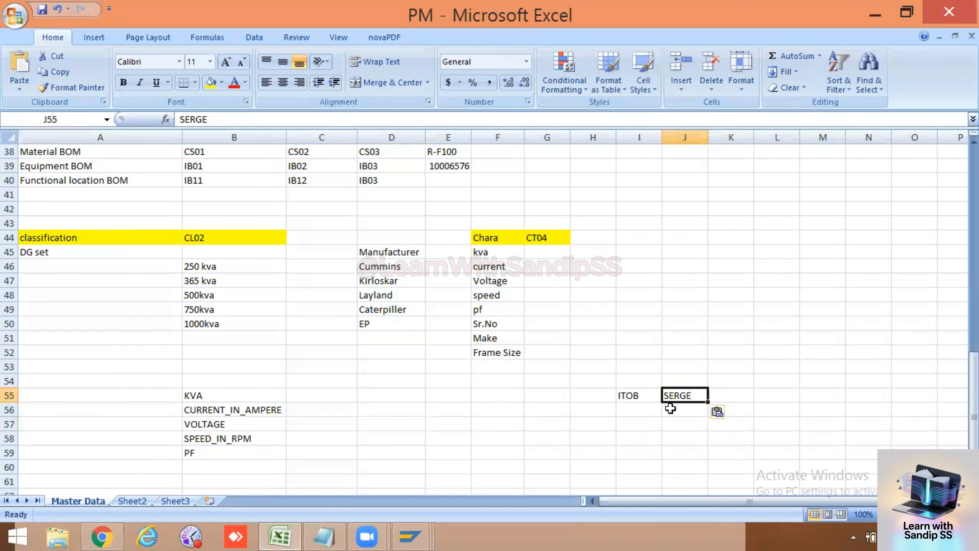
left_click(625, 424)
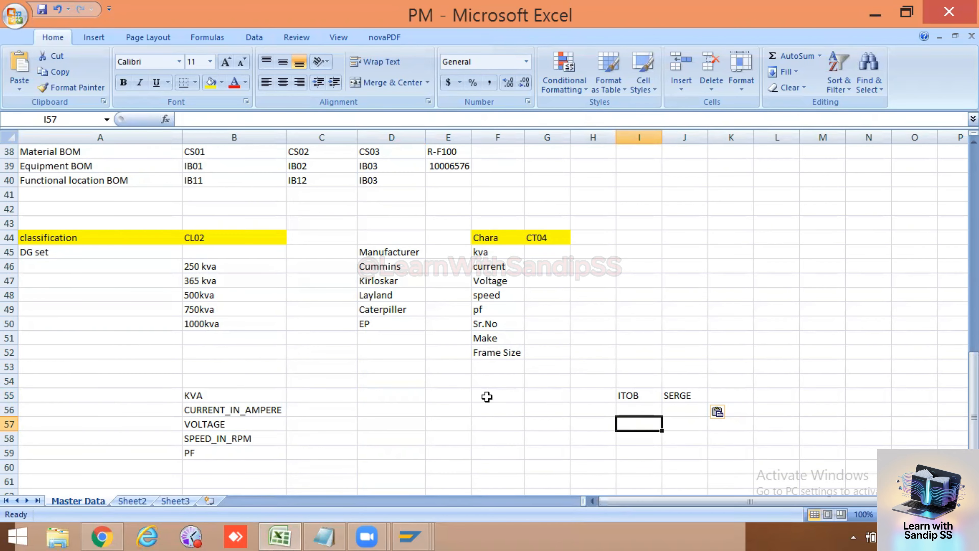
Step: Switch to SAP, close the field help and technical information windows, and save equipment 10006576
left_click(401, 535)
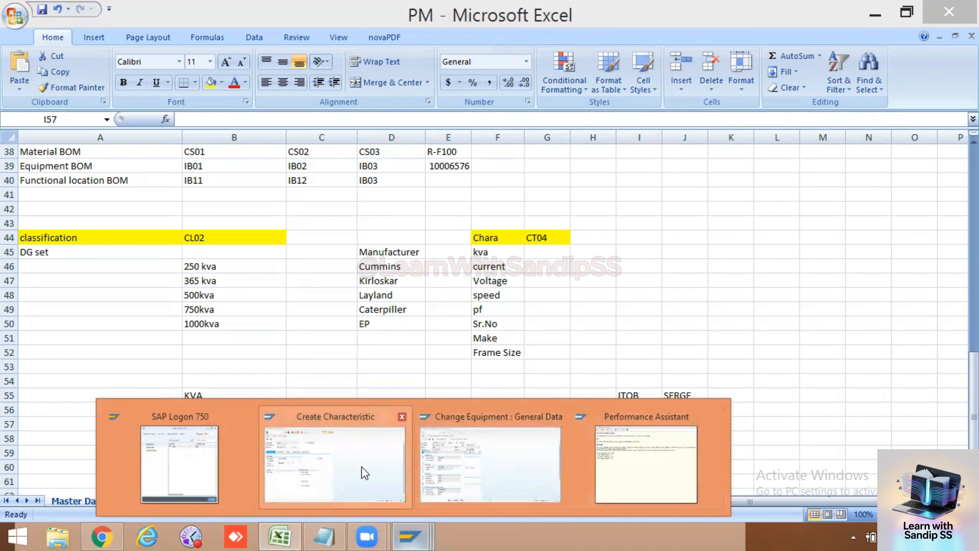
left_click(647, 459)
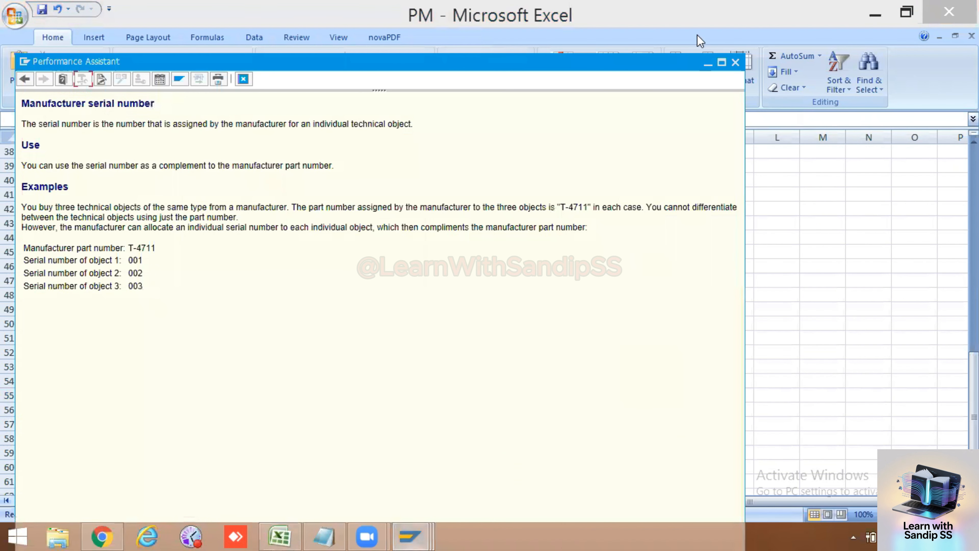
left_click(736, 62)
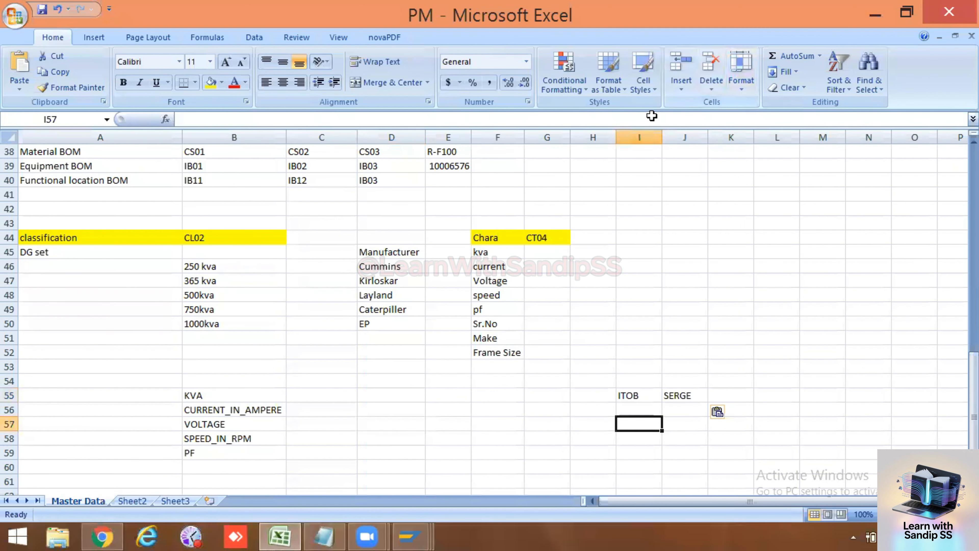
mouse_move(411, 537)
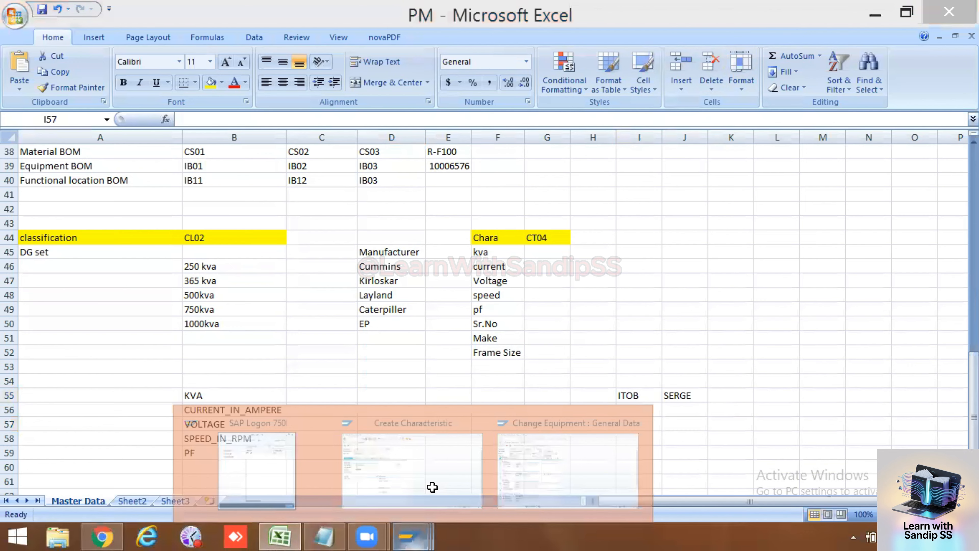
left_click(432, 487)
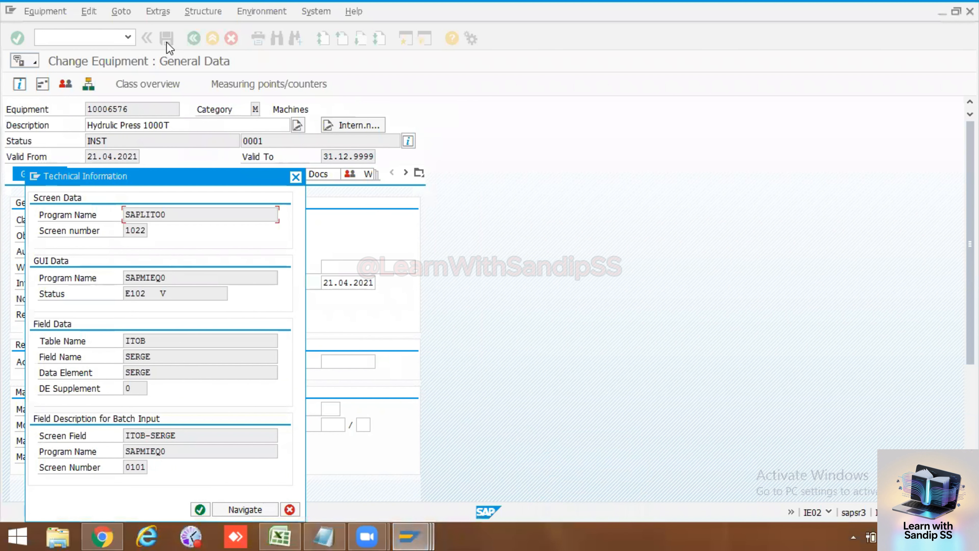
key("Return")
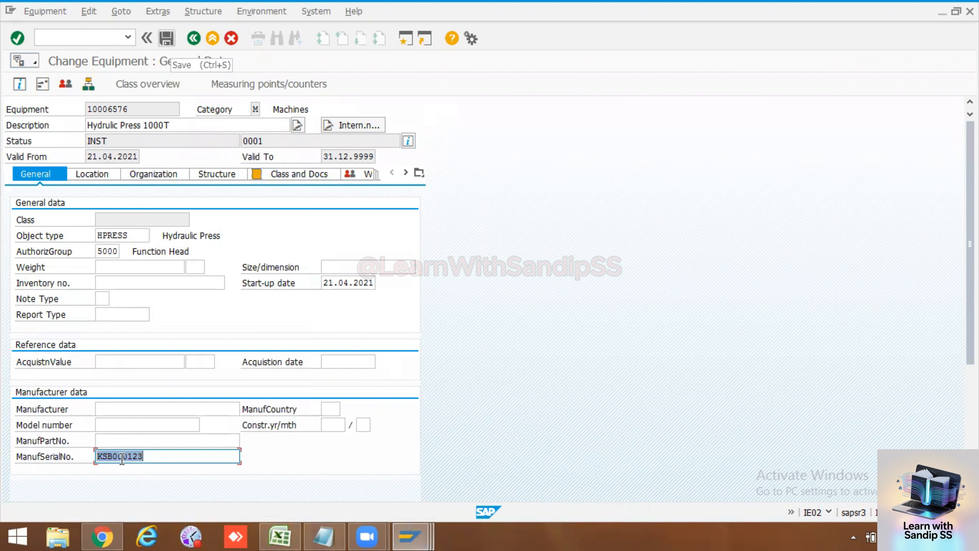
left_click(168, 40)
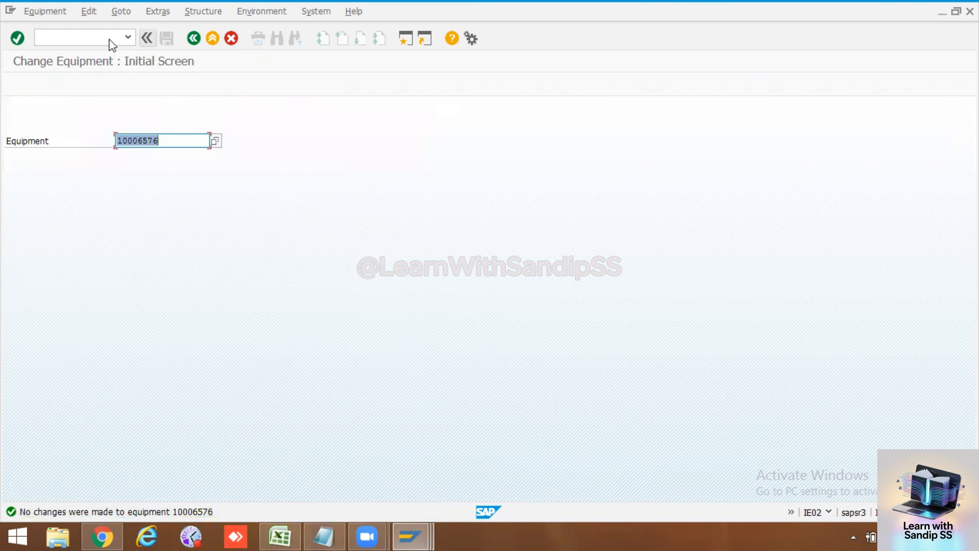
Step: Display the general data of equipment 10006576, and switch back to the Create Characteristic session for SL_NO
left_click(90, 36)
left_click(59, 15)
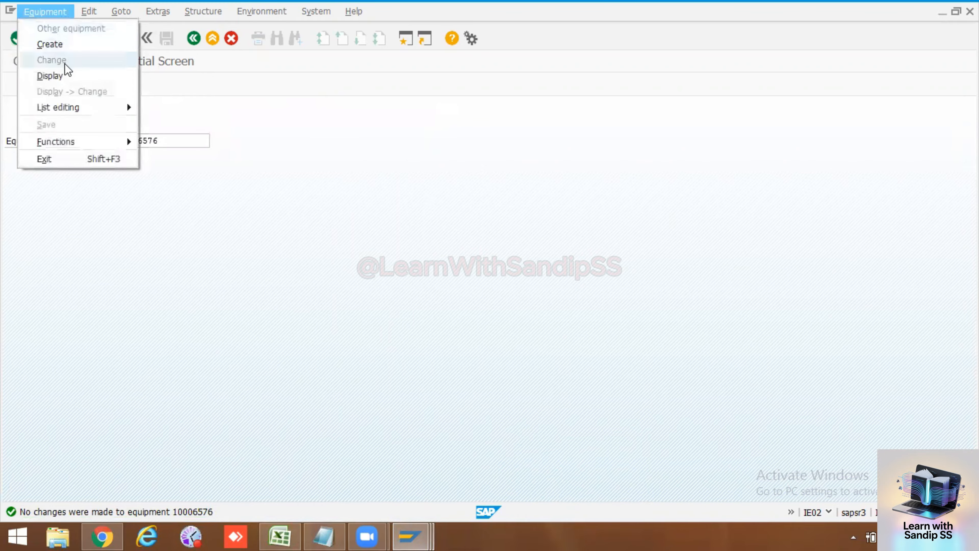
left_click(63, 75)
key("Return")
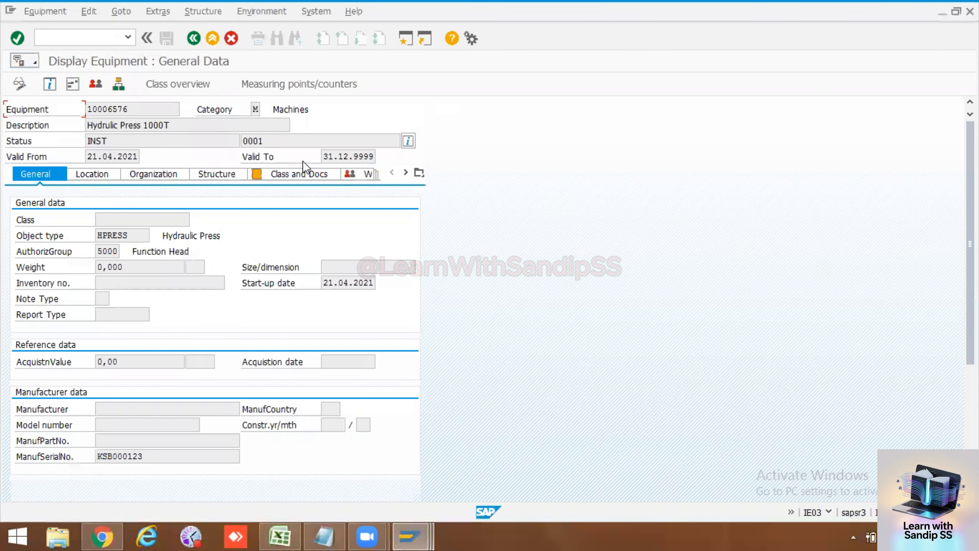
mouse_move(403, 534)
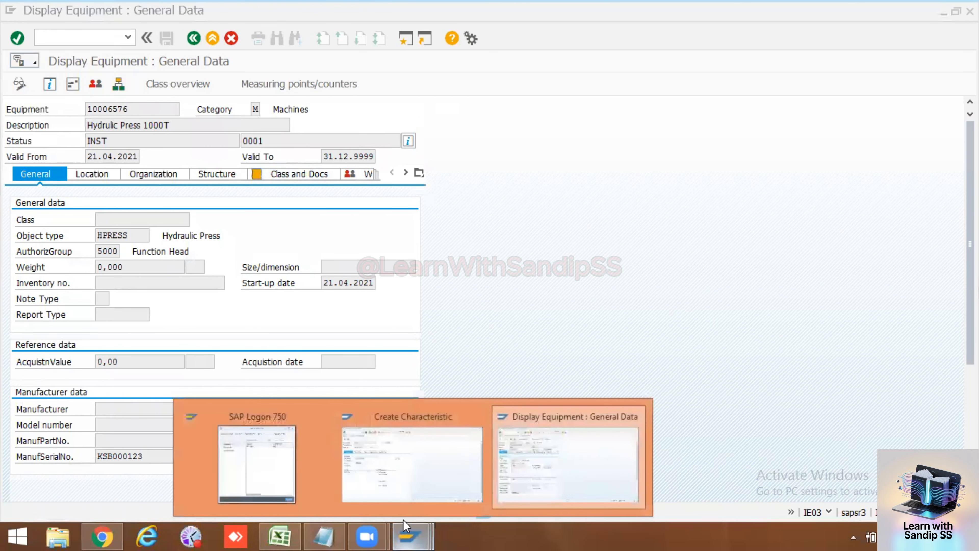
left_click(382, 454)
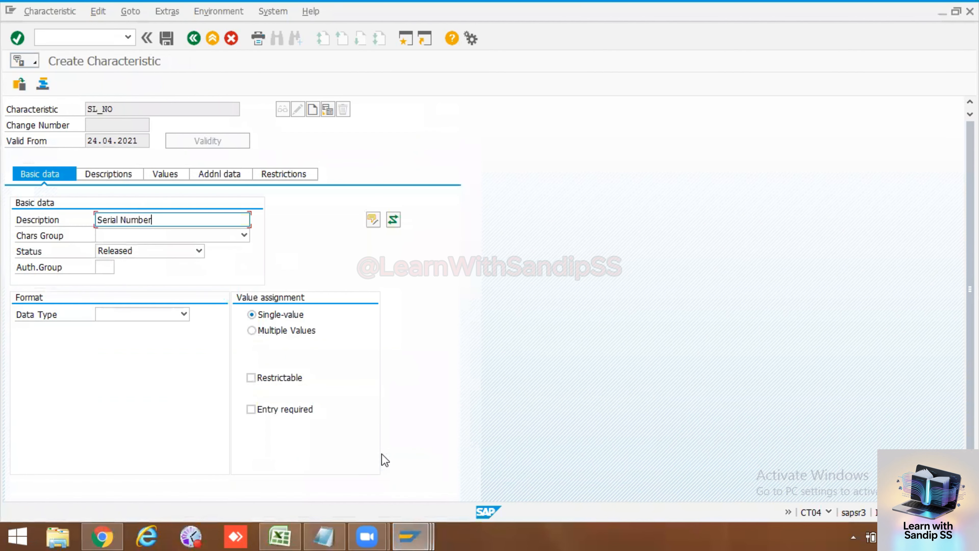
Step: Open the additional data of characteristic SL_NO and go to its reference table name
left_click(230, 175)
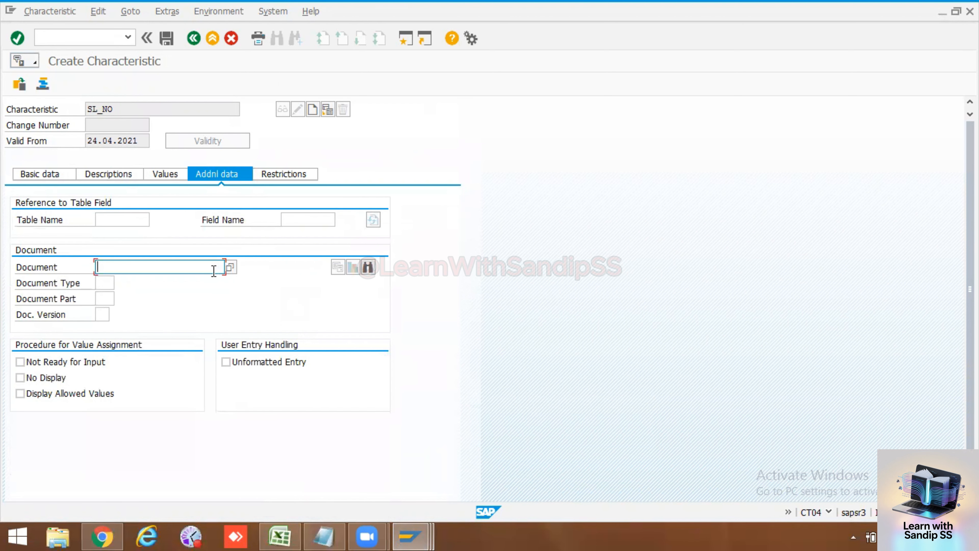
left_click(132, 222)
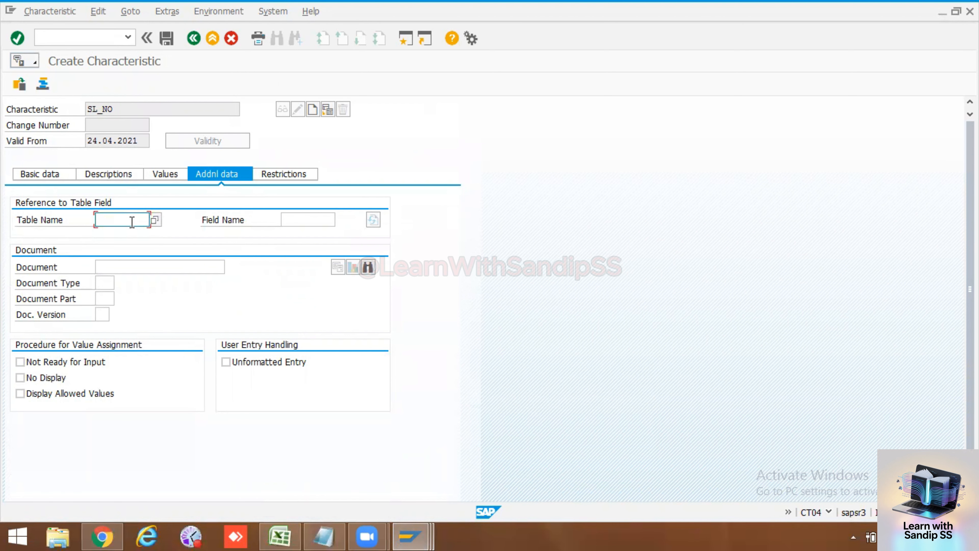
left_click(304, 217)
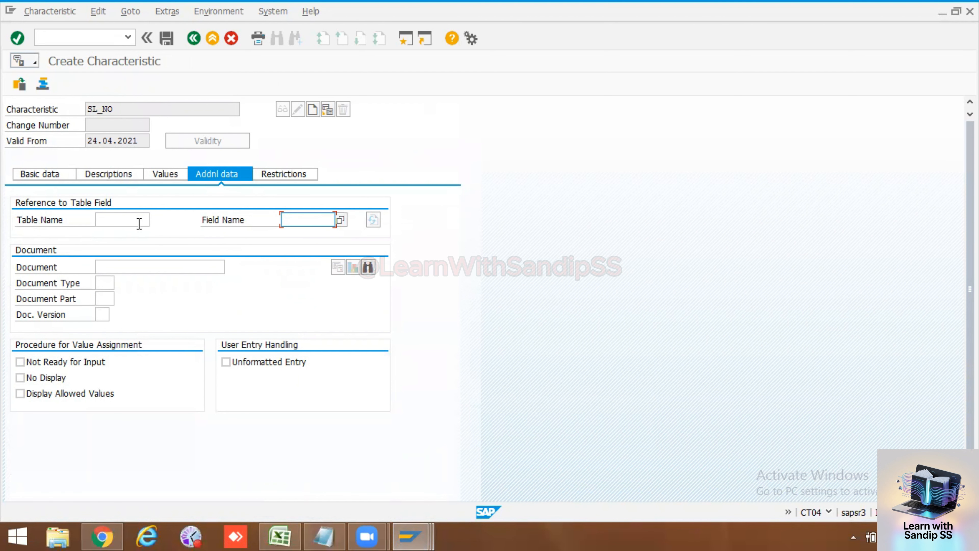
left_click(133, 223)
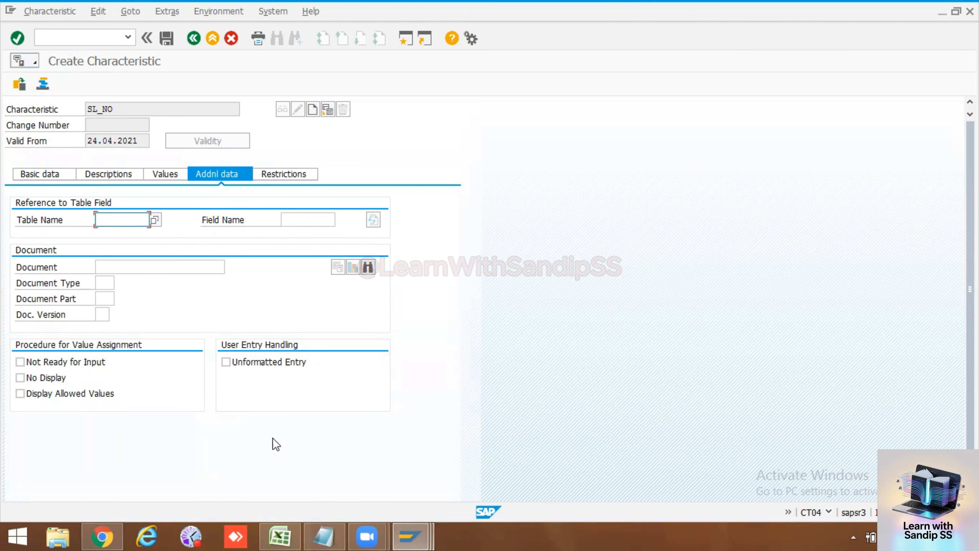
Step: Check the table name in cell I55 of the Excel sheet and review the location, organization, structure and general data of equipment 10006576 in SAP
left_click(285, 534)
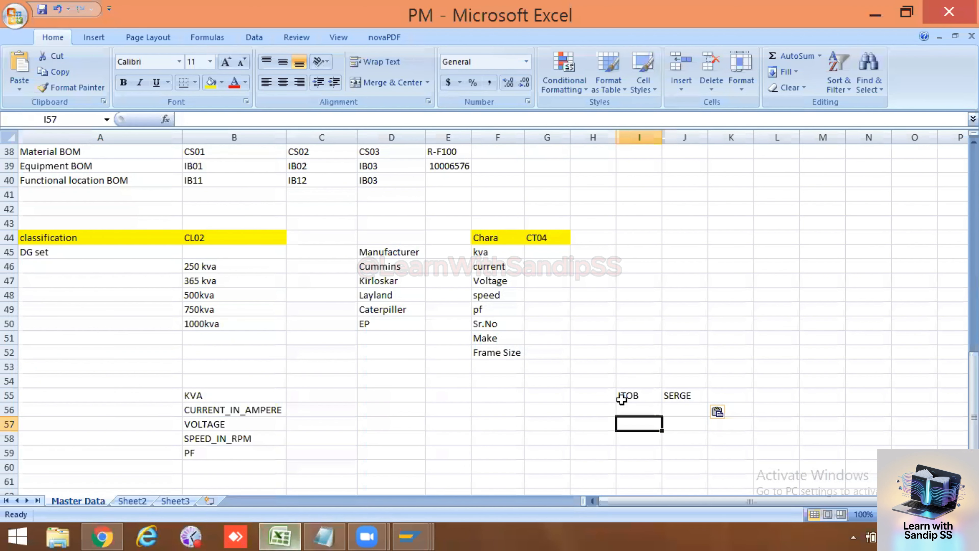
left_click(640, 396)
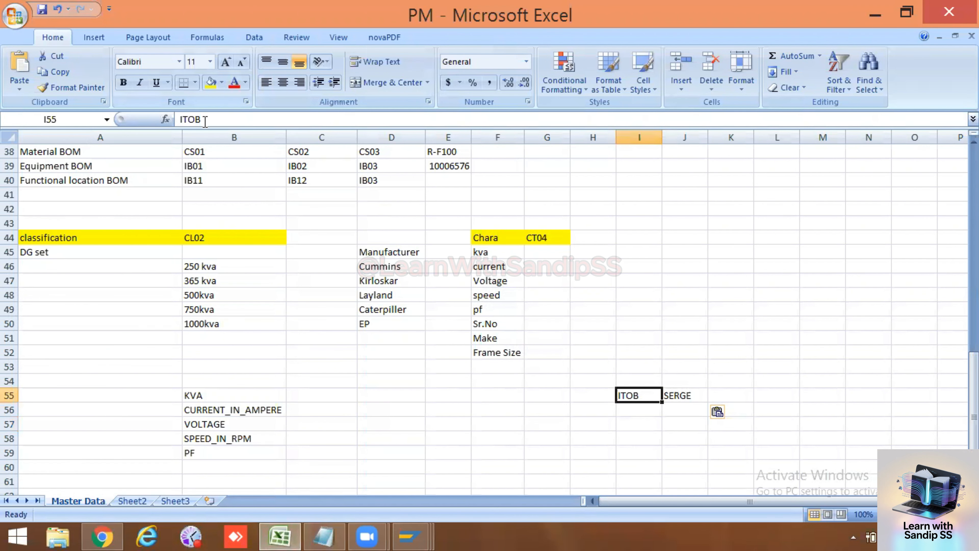
mouse_move(412, 535)
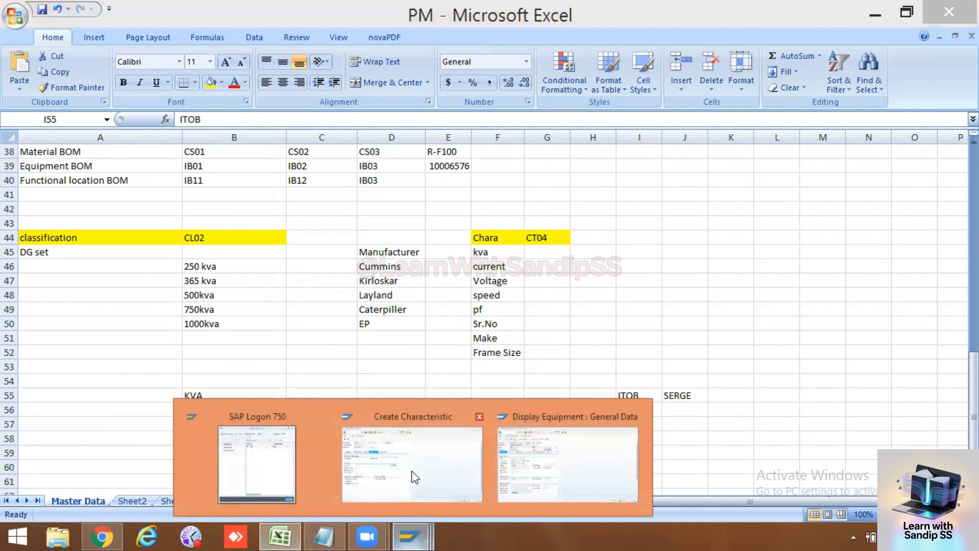
left_click(431, 461)
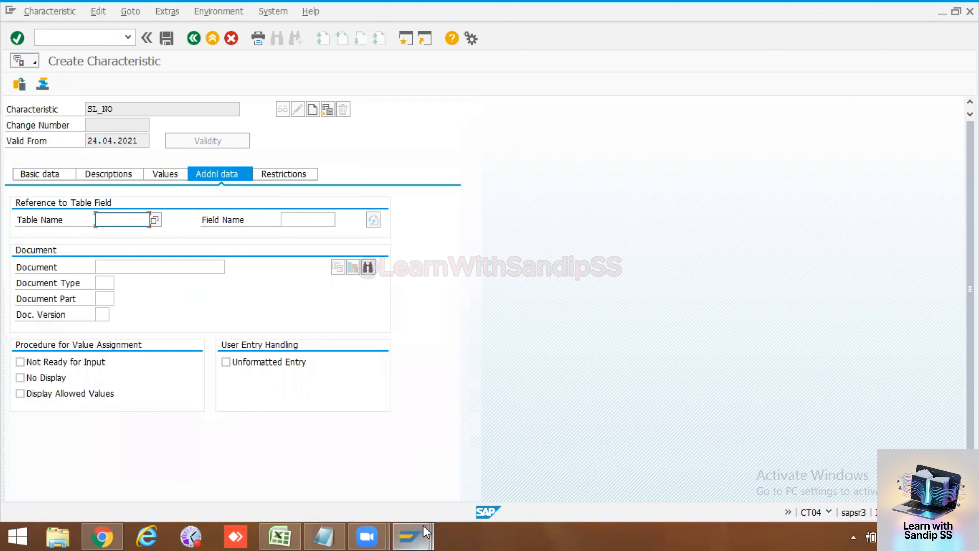
left_click(411, 536)
left_click(576, 473)
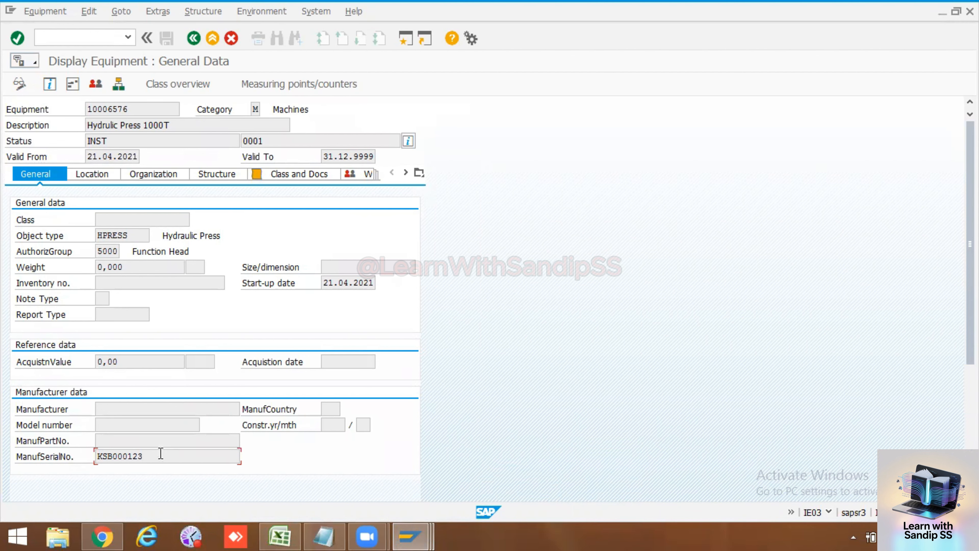
left_click(102, 176)
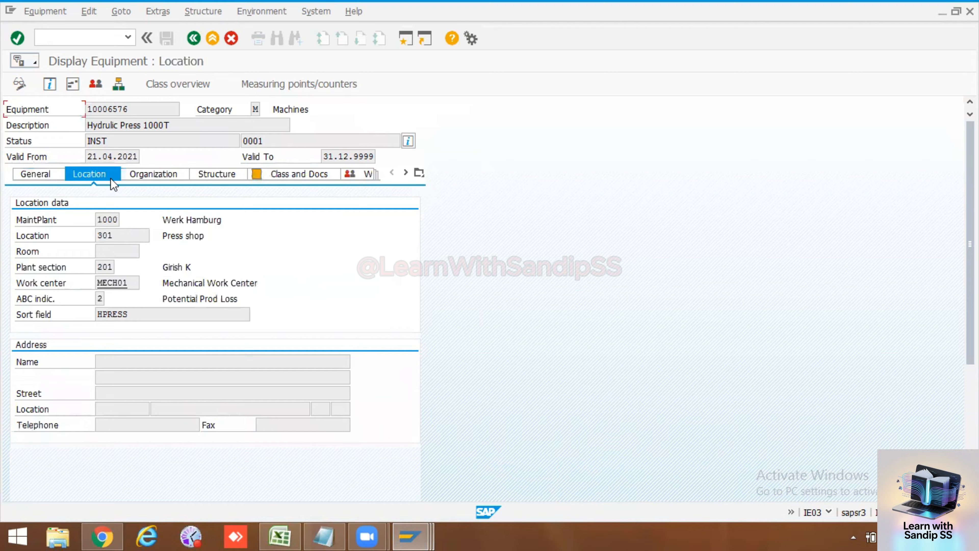
left_click(150, 173)
left_click(204, 177)
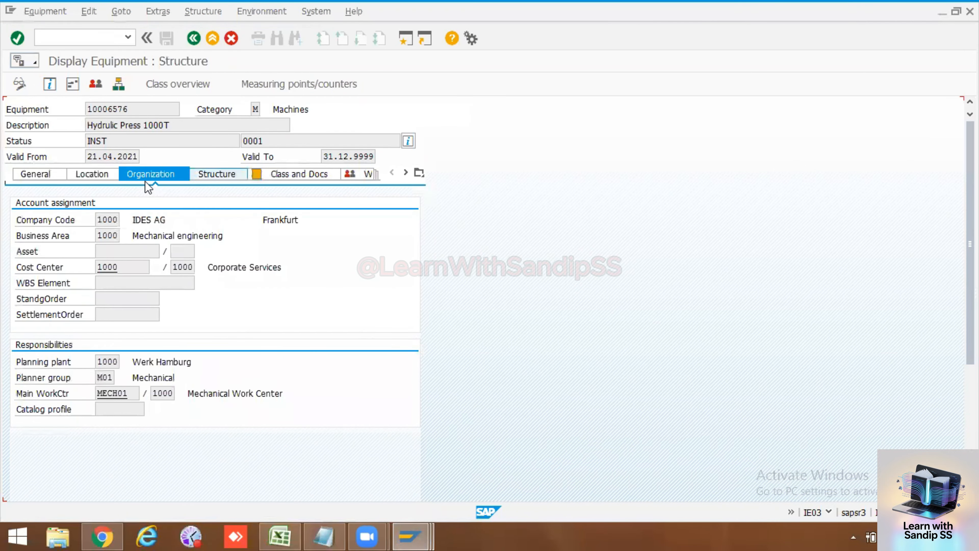
left_click(44, 175)
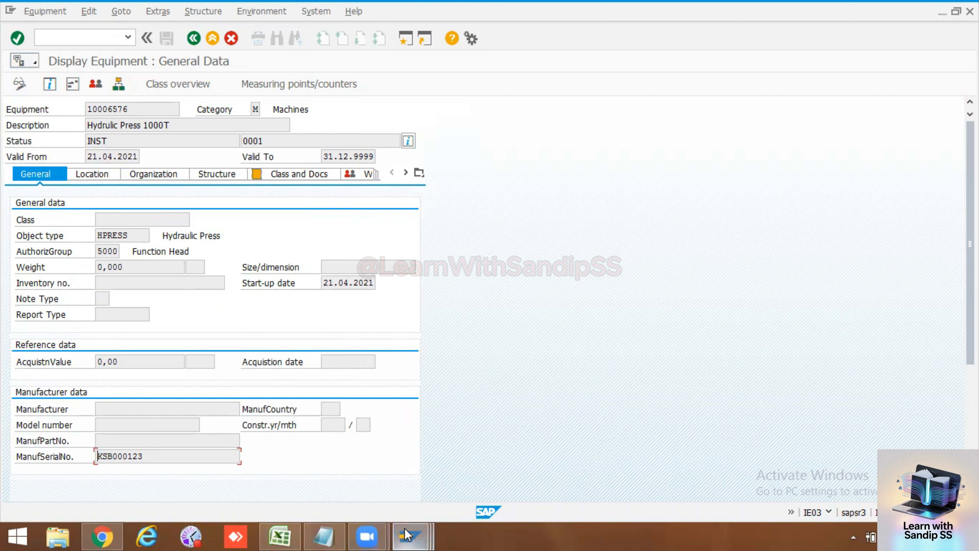
Step: Copy ITOB from cell I55 of the Excel sheet into the reference table name of characteristic SL_NO in SAP
left_click(283, 535)
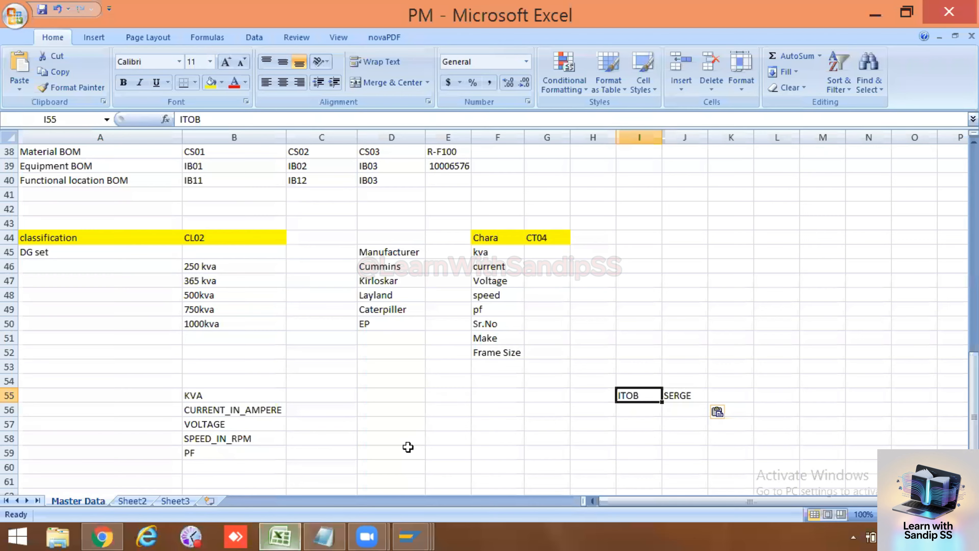
double_click(649, 397)
left_click_drag(650, 396, 609, 396)
key("ctrl+c")
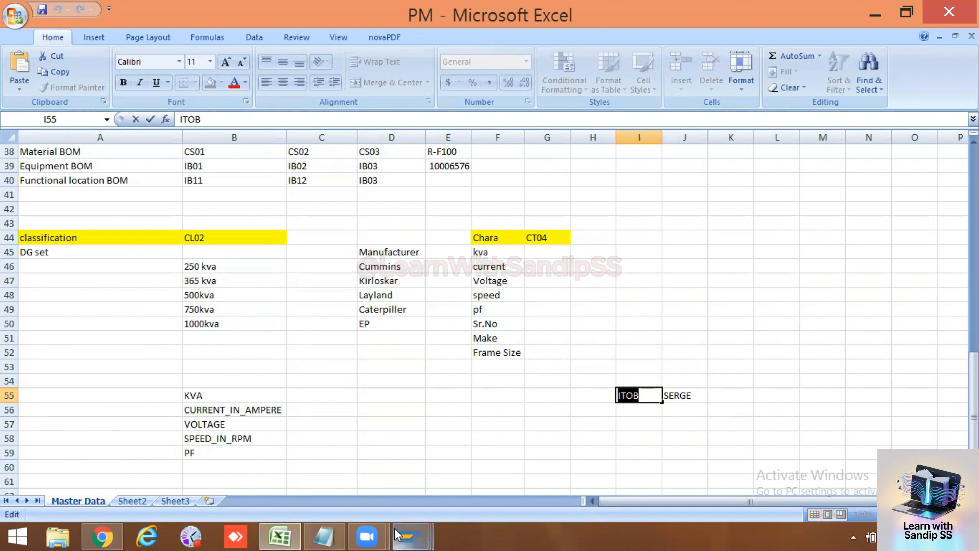
left_click(410, 537)
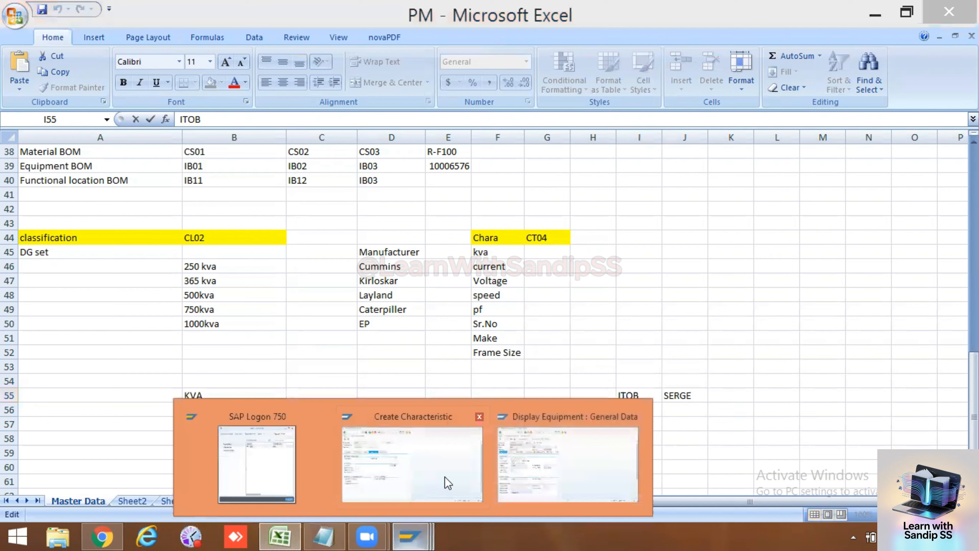
left_click(399, 469)
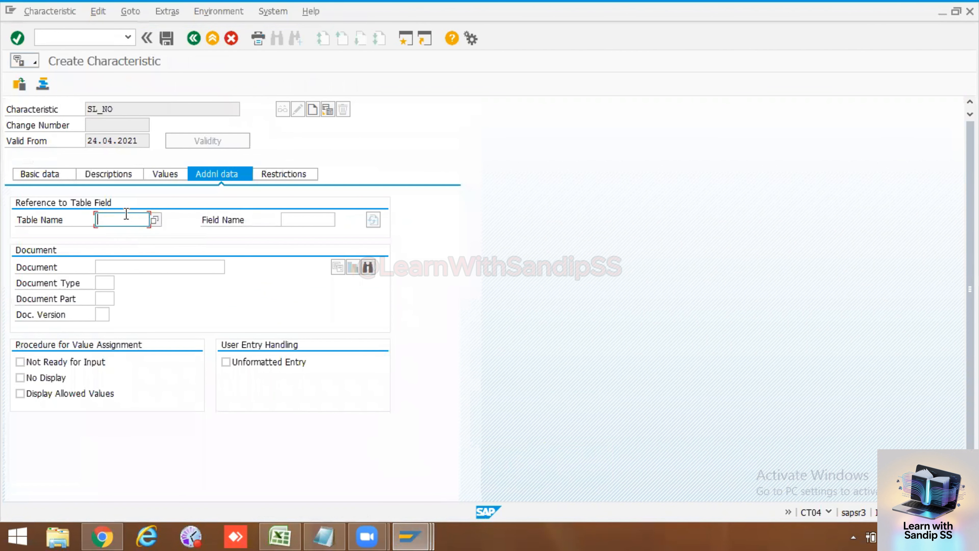
key("ctrl+v")
Step: Copy SERGE from Excel cell J55 into the reference field name of SL_NO in SAP, and accept the dictionary format data
left_click(301, 219)
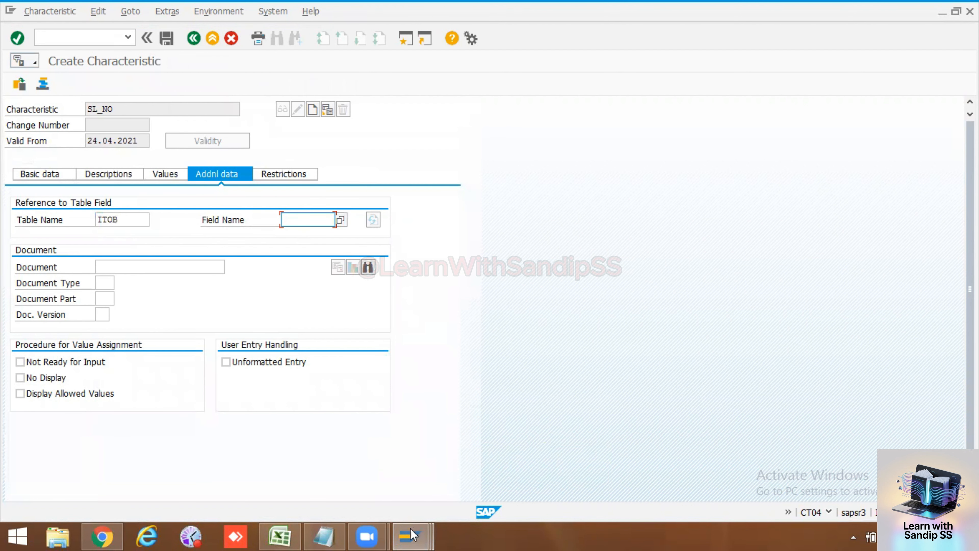
left_click(279, 536)
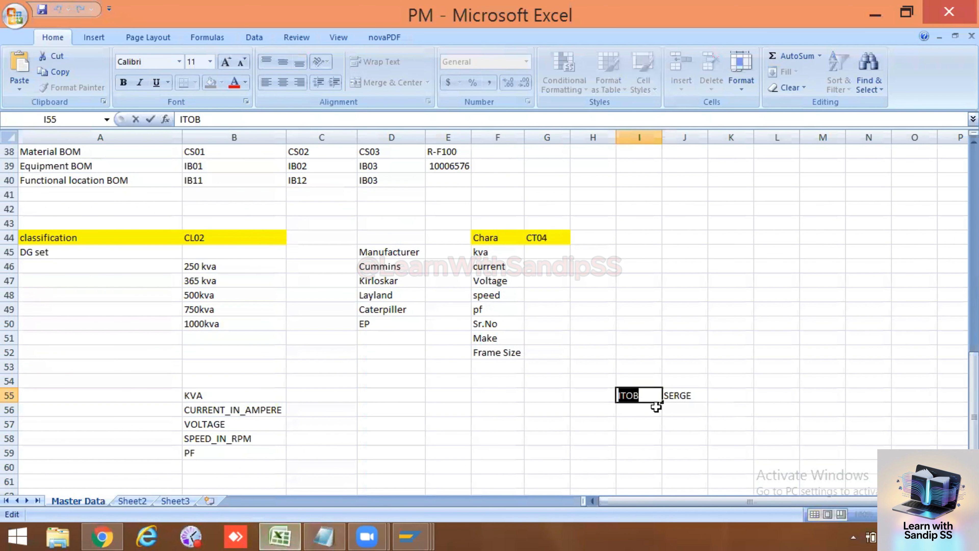
left_click(693, 400)
left_click_drag(216, 121, 167, 123)
key("ctrl+c")
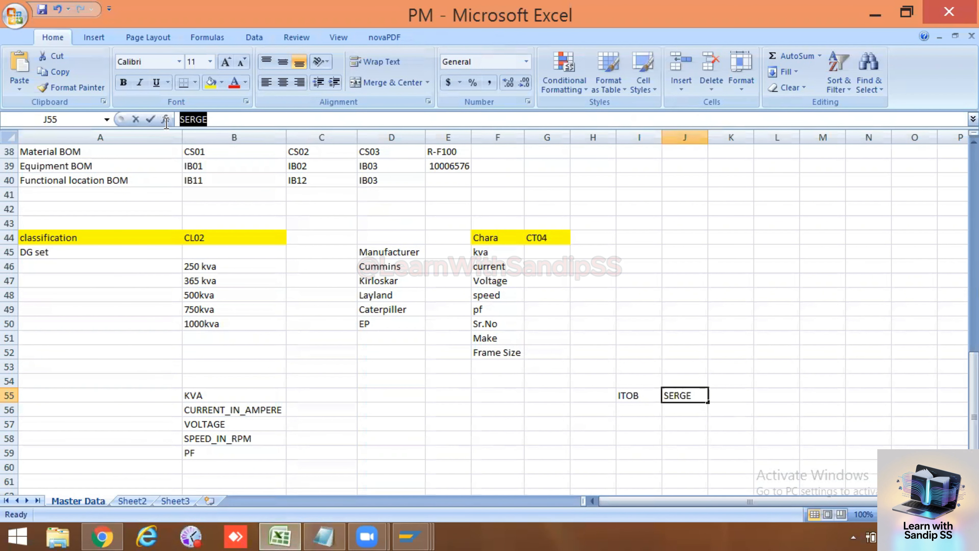
key("alt+Tab")
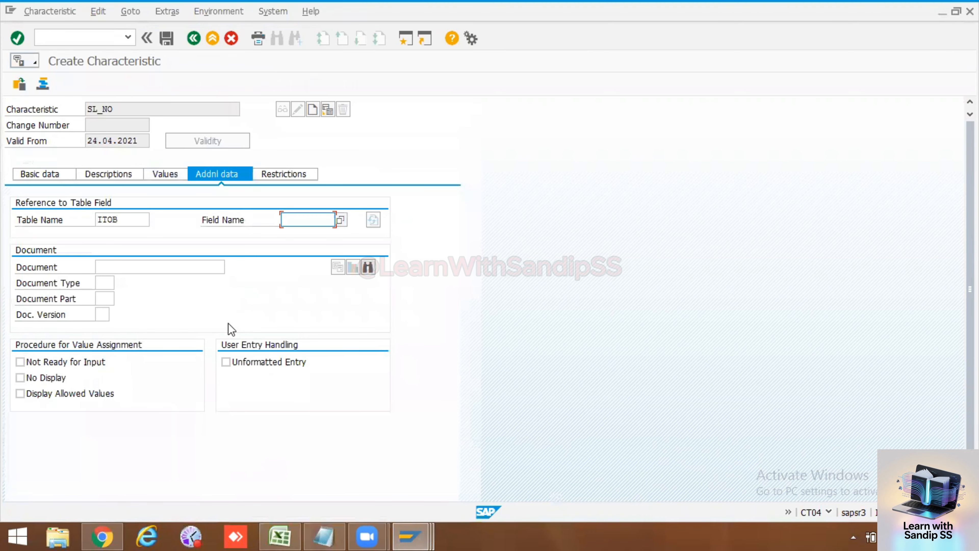
left_click(405, 530)
left_click(378, 431)
key("ctrl+v")
key("Return")
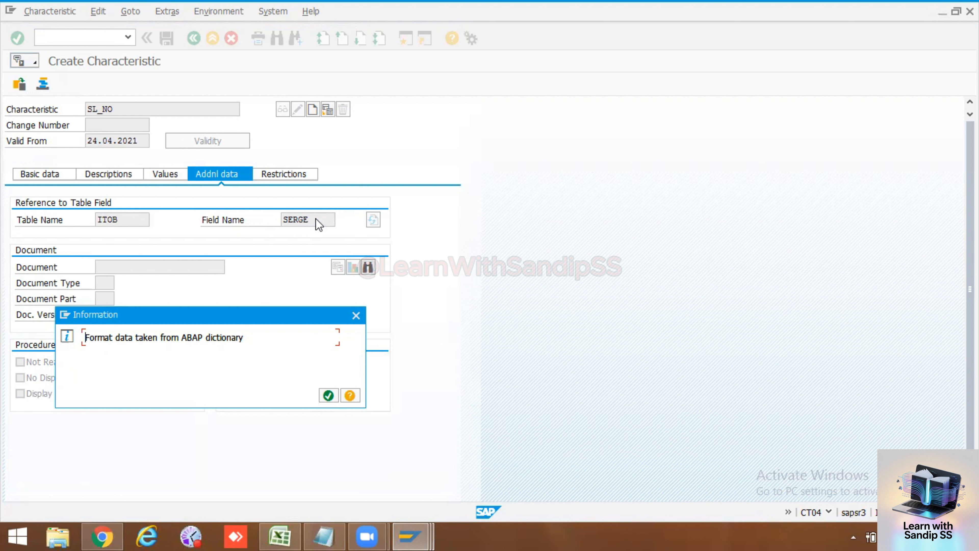
left_click(328, 396)
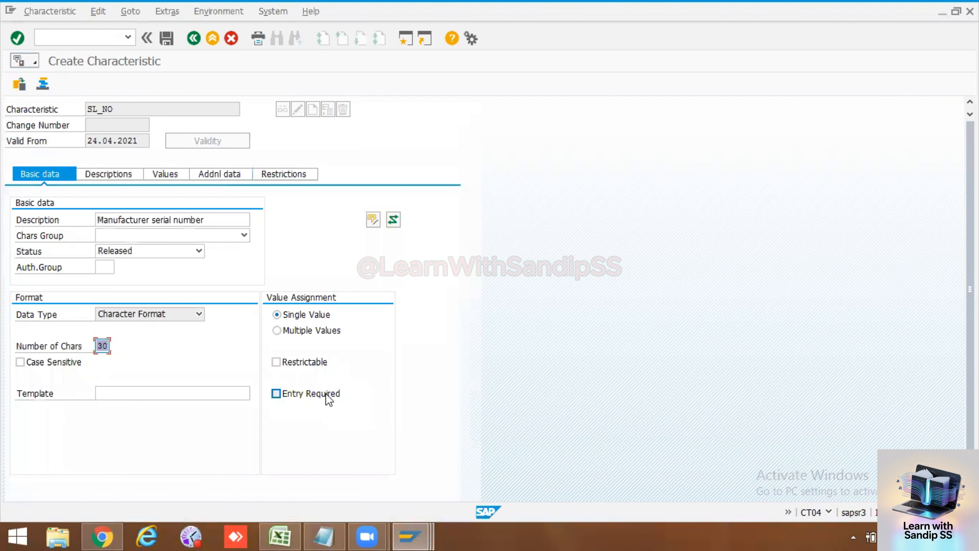
Step: Change the reference table name of SL_NO to EQUI in the additional data and accept the dictionary format data
left_click(175, 179)
left_click(109, 174)
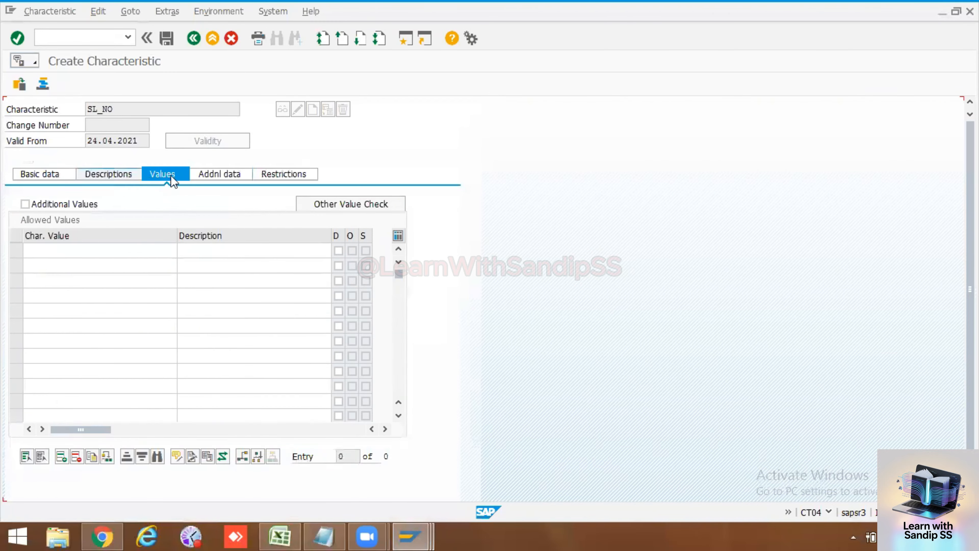
left_click(209, 174)
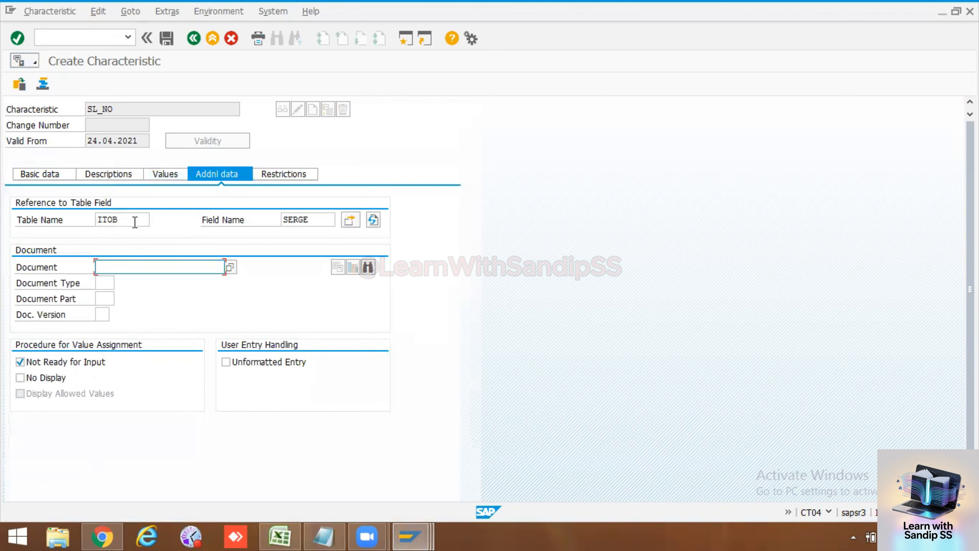
left_click_drag(134, 219, 66, 219)
key("BackSpace")
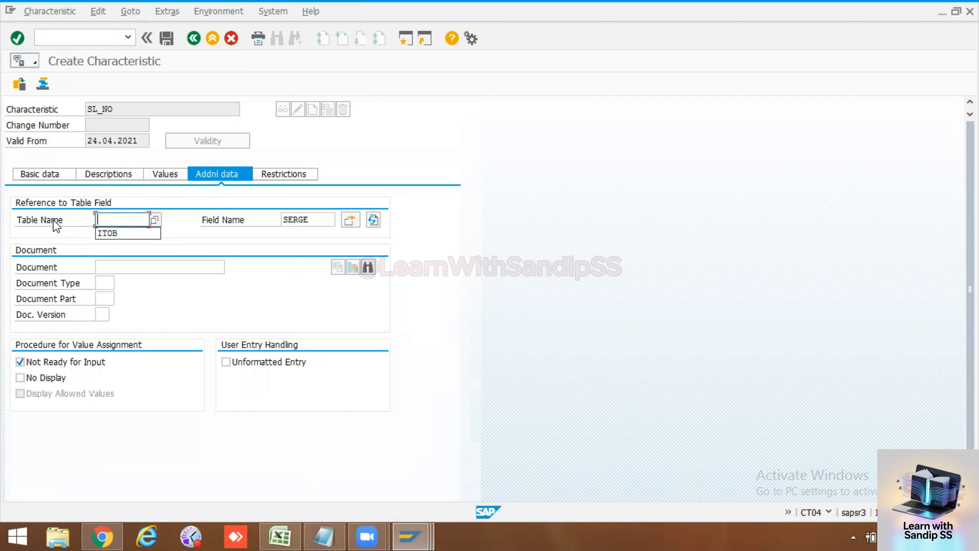
type("eu")
key("BackSpace")
key("BackSpace")
type("e")
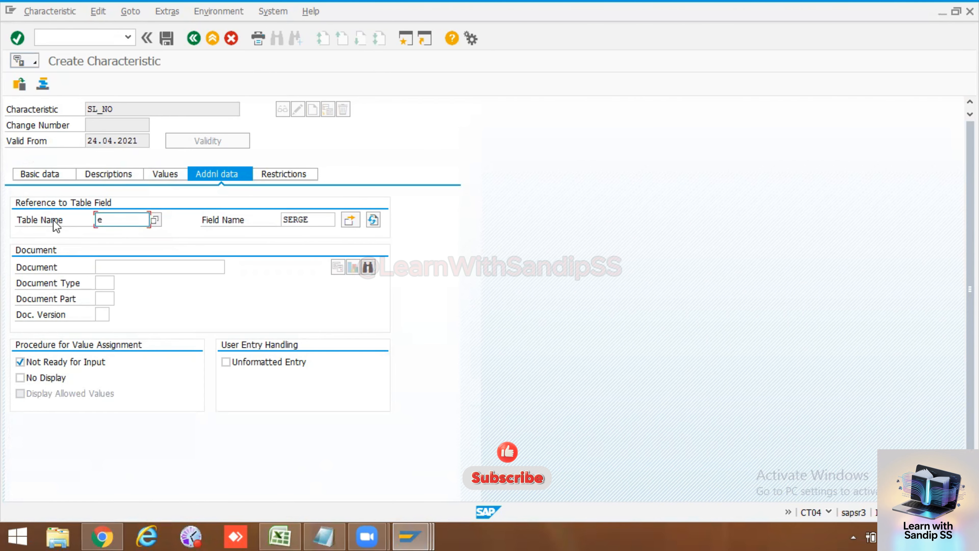
type("qui")
key("Return")
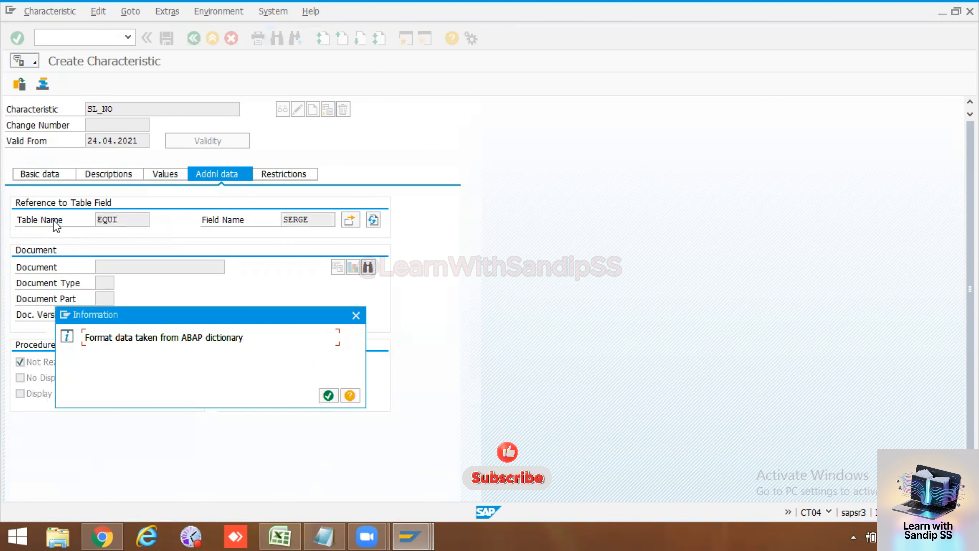
key("Return")
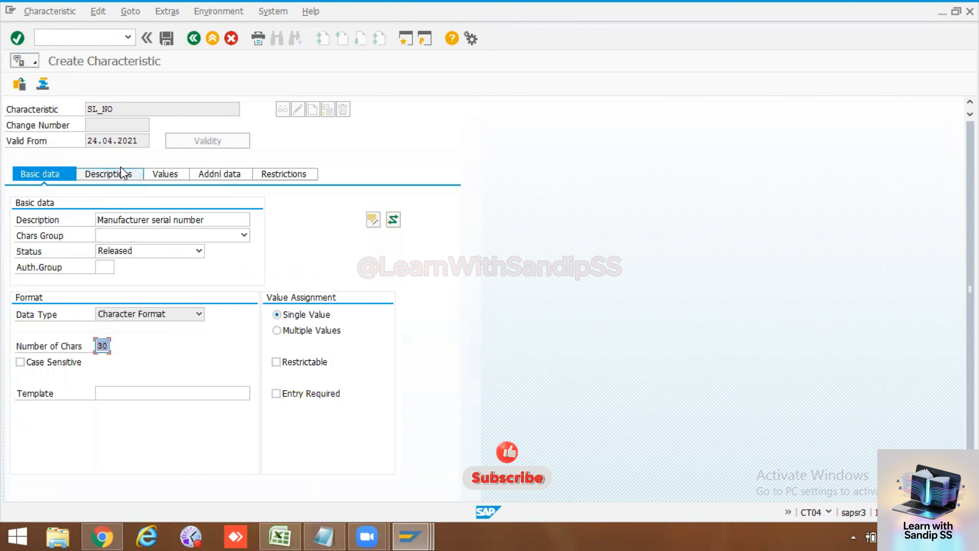
Step: Add table ITOB with field SERGE as a second table reference for SL_NO and copy the allocations into the characteristic
left_click(163, 177)
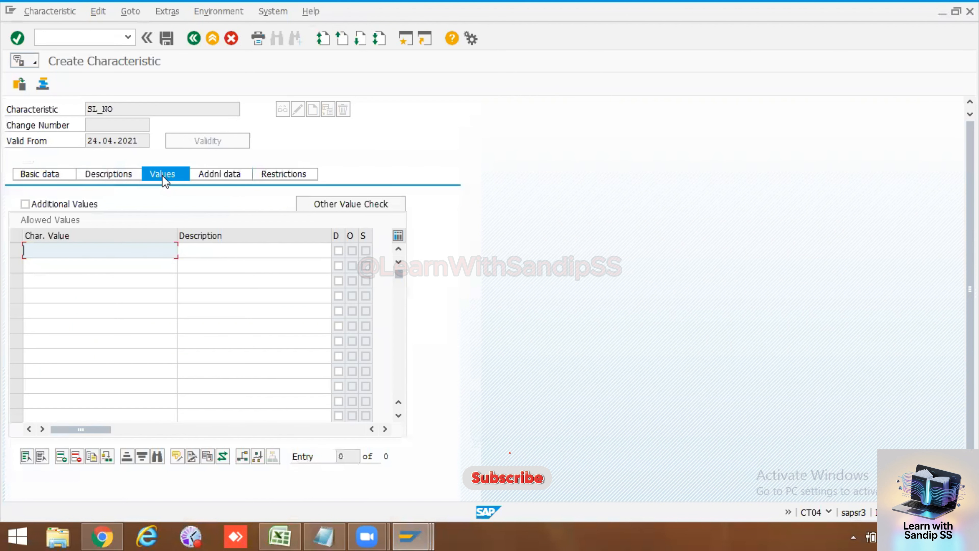
left_click(219, 175)
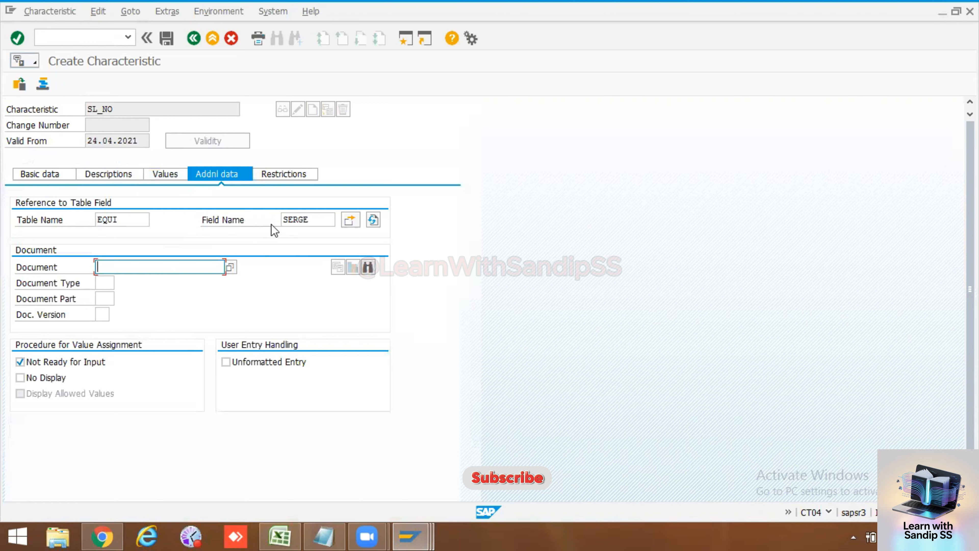
left_click(353, 226)
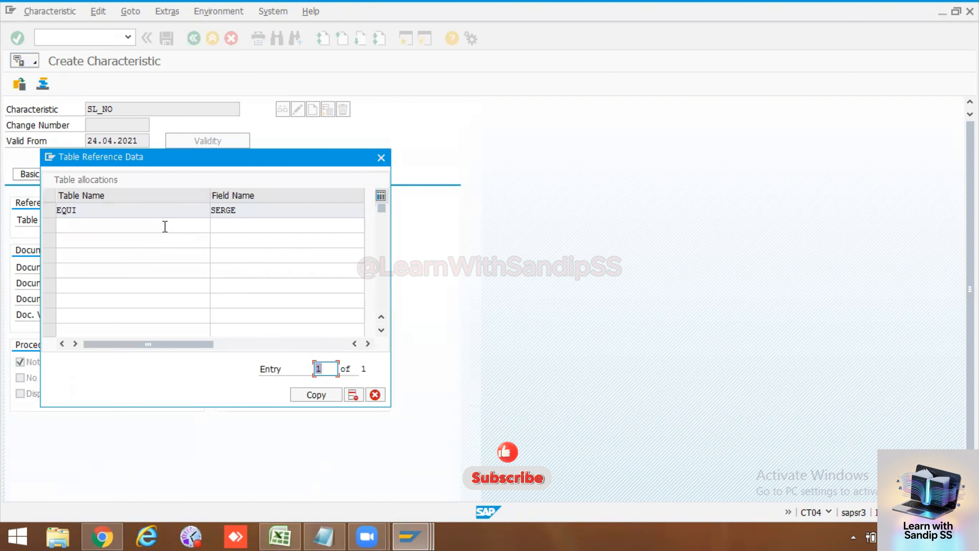
left_click(165, 226)
type("it")
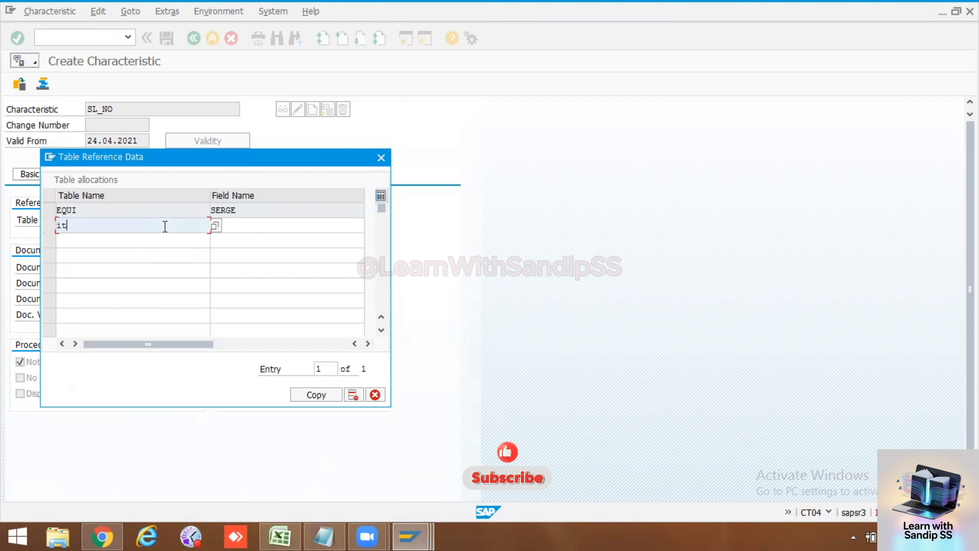
type("ob")
left_click(230, 228)
type("e")
key("BackSpace")
type("ser")
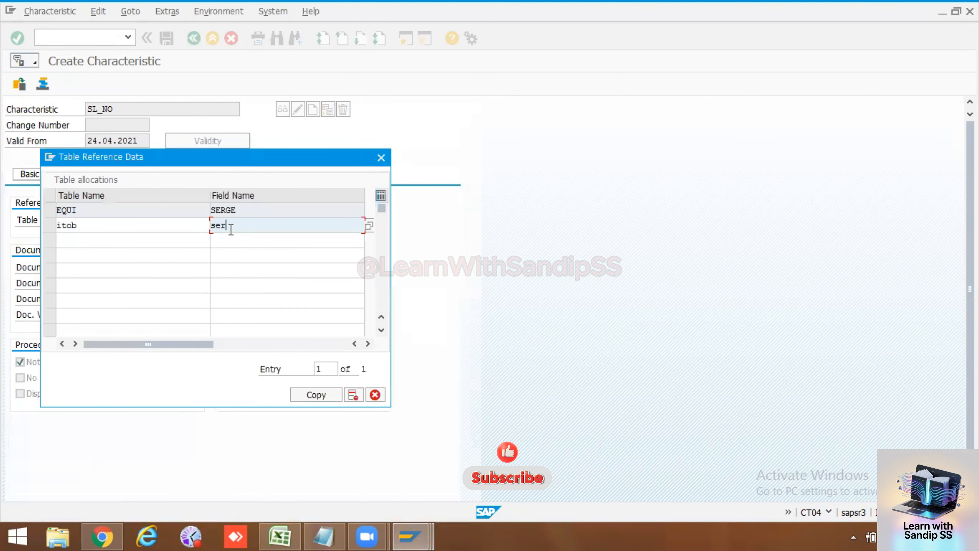
type("ge")
key("Return")
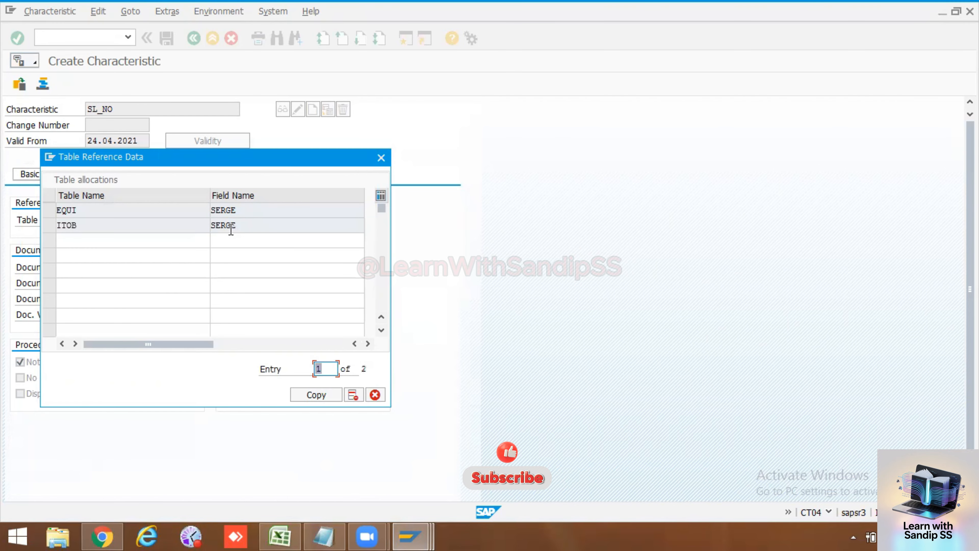
left_click(326, 393)
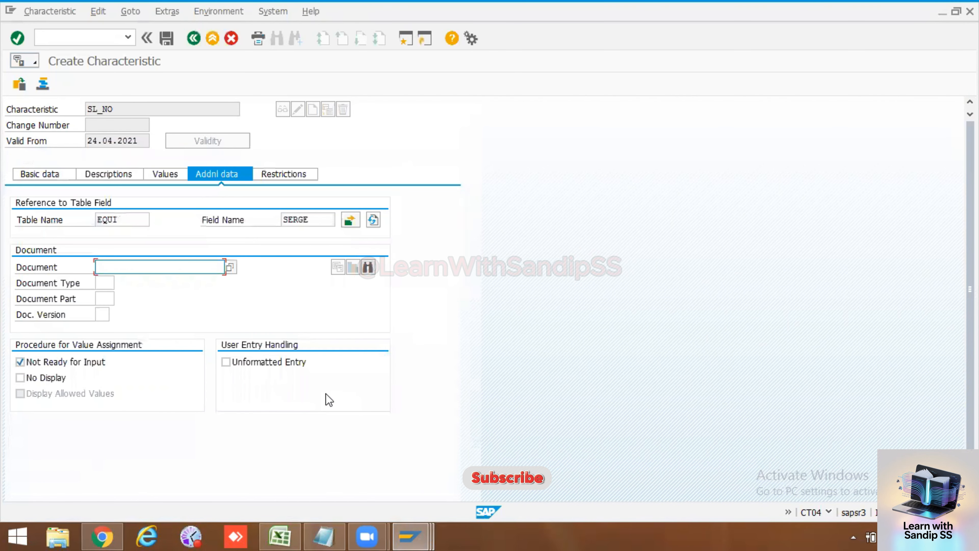
Step: Reopen the table reference data of SL_NO, check both table and field allocations, and copy them back into the characteristic
left_click(351, 220)
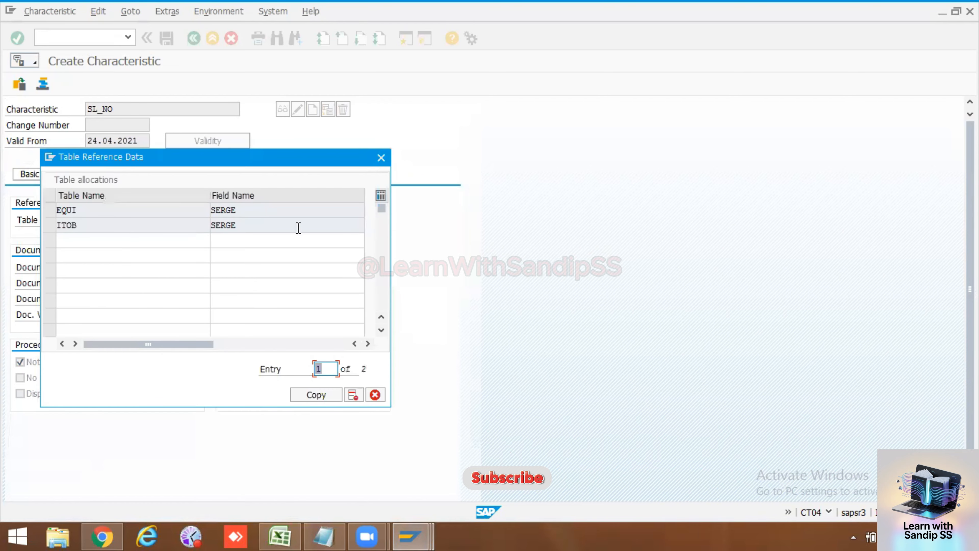
left_click_drag(99, 214, 56, 212)
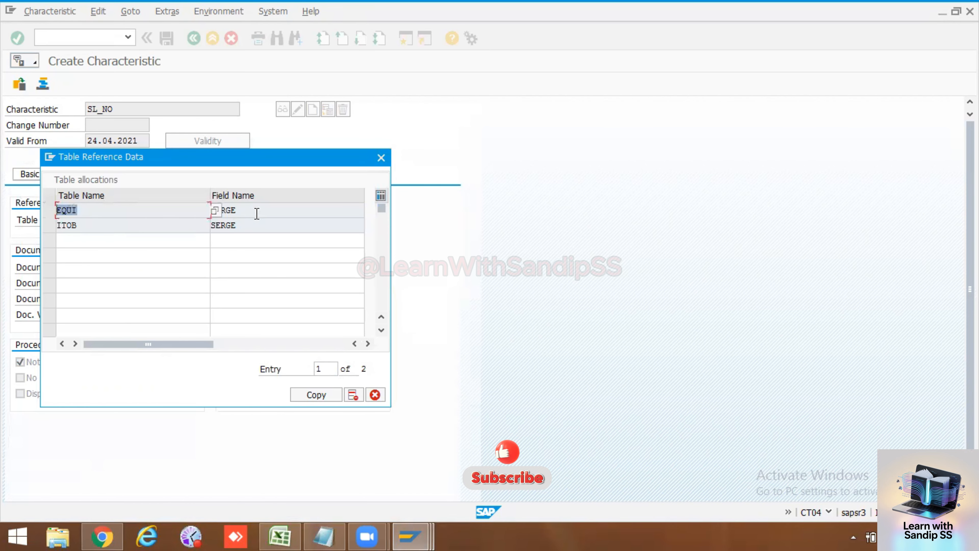
left_click_drag(256, 214, 204, 214)
left_click_drag(91, 231, 28, 225)
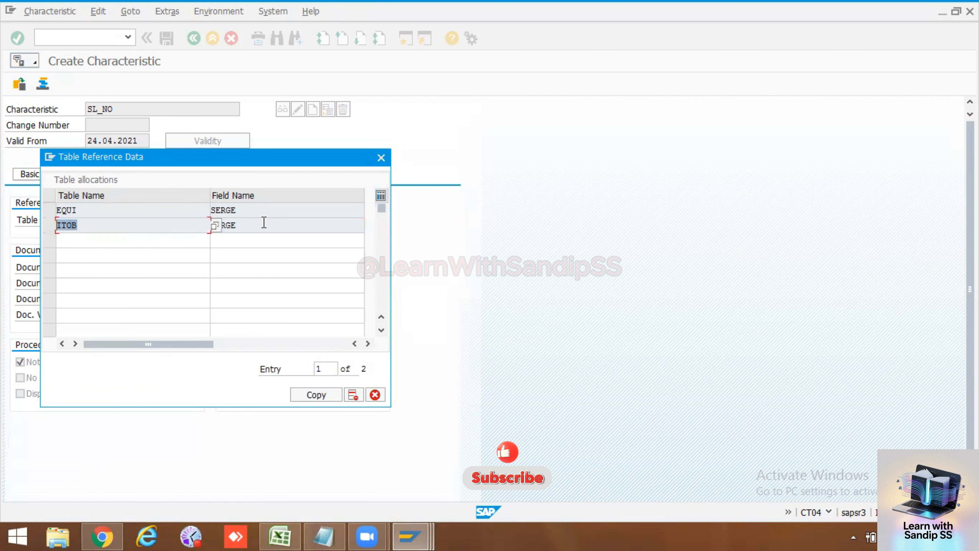
left_click_drag(264, 223, 191, 229)
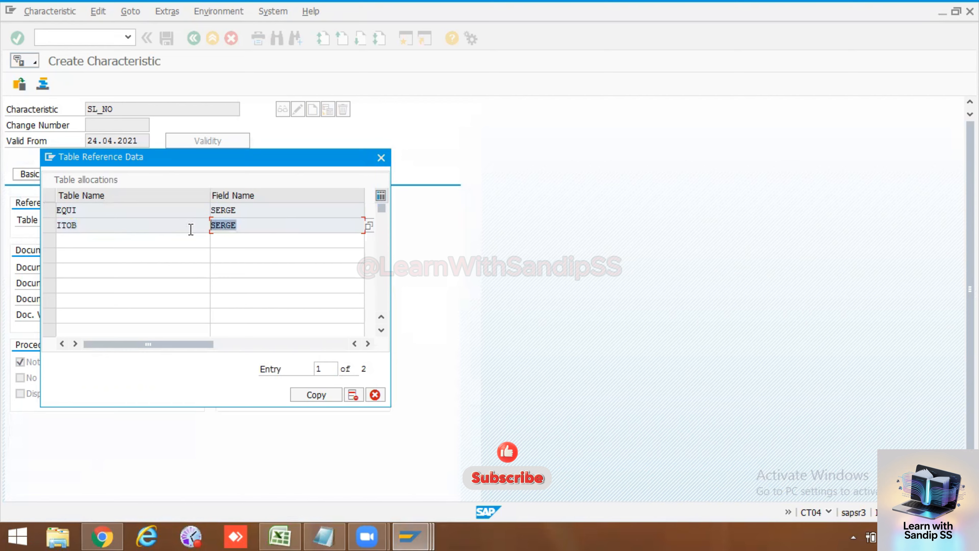
left_click(324, 389)
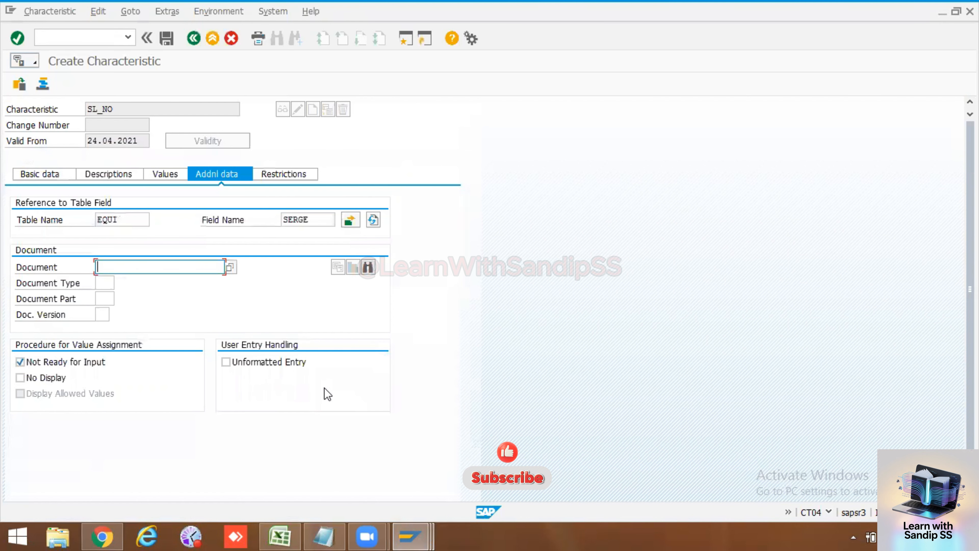
Step: Review the allowed values, descriptions and basic data of SL_NO, and return to its additional data
left_click(159, 173)
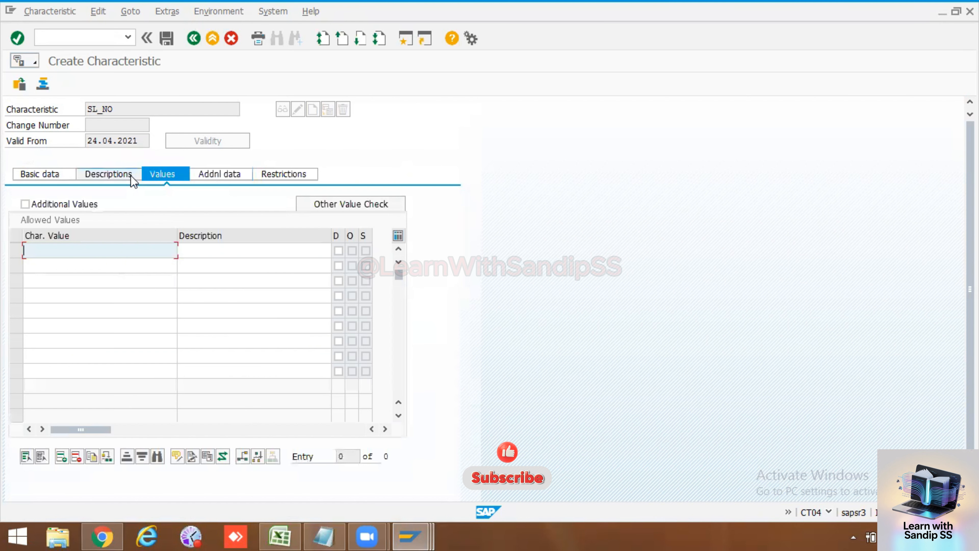
left_click(125, 176)
left_click(58, 174)
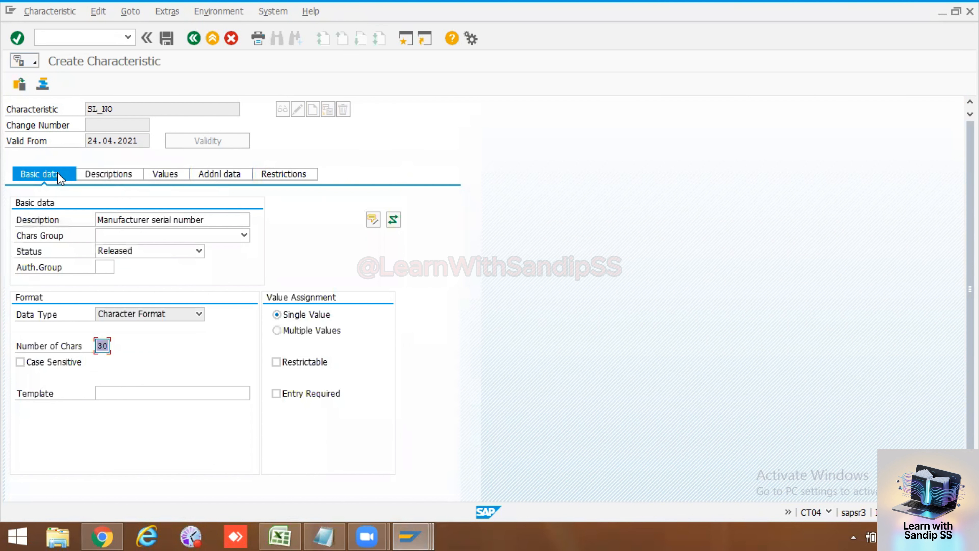
left_click(219, 177)
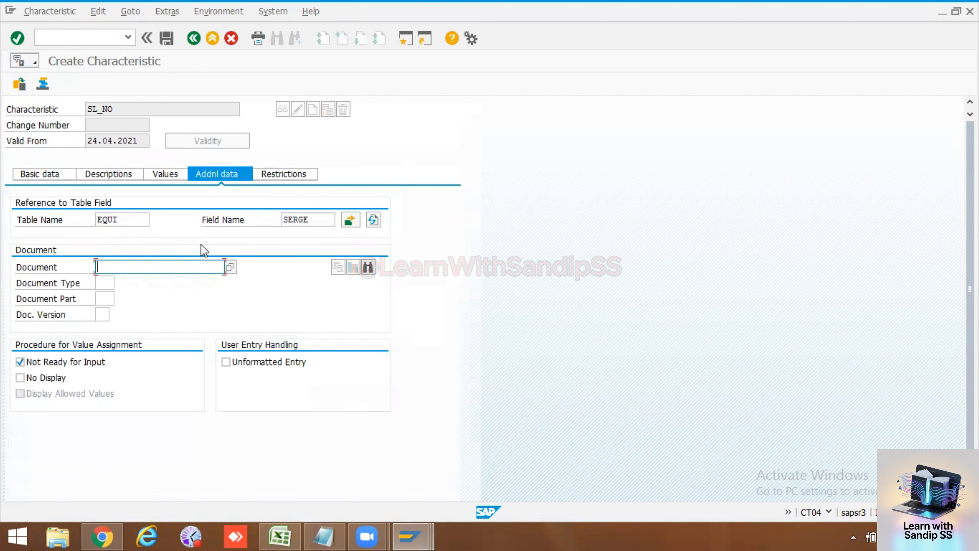